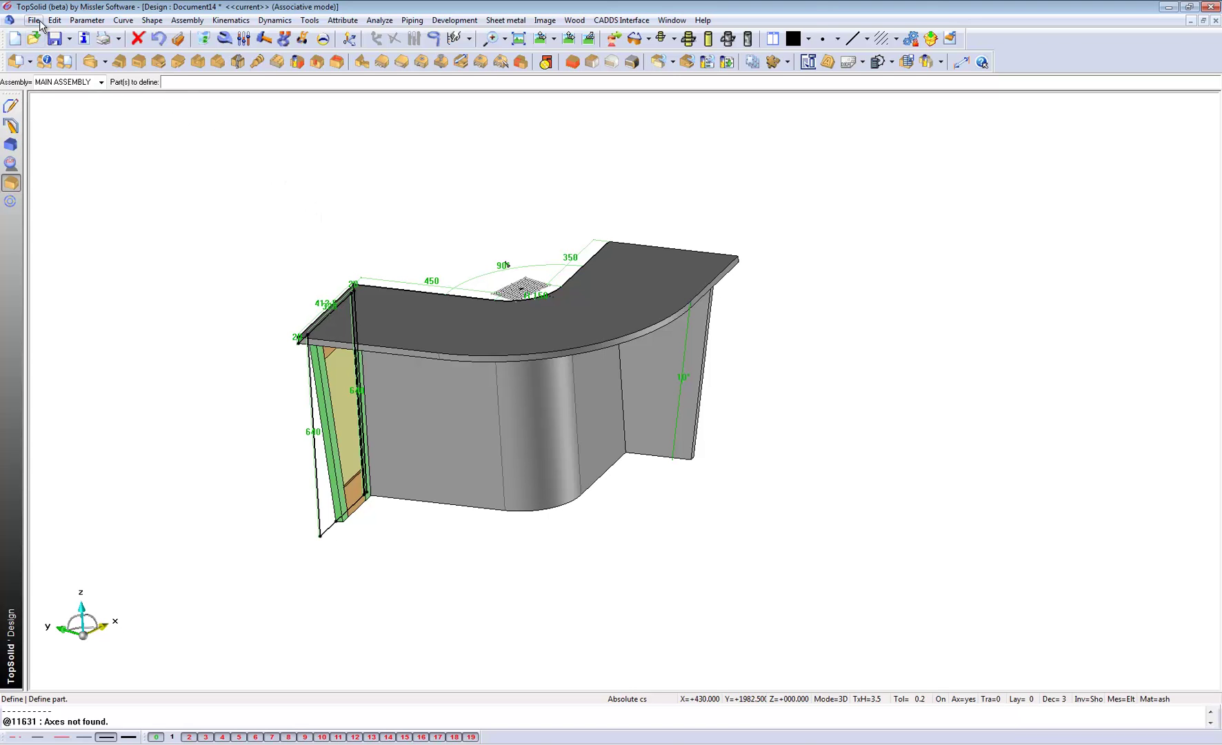
Create a new Draft document from the Associative A3 Horizontal template.
click(34, 20)
click(50, 43)
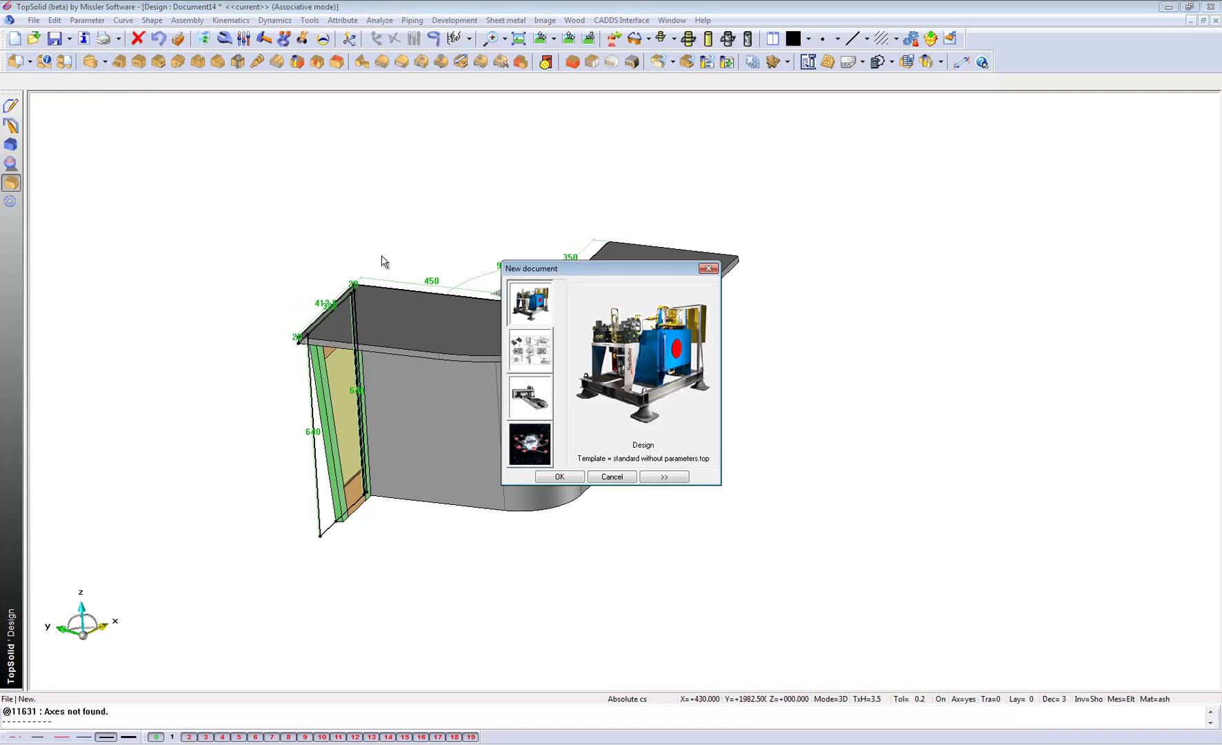
click(534, 358)
click(563, 476)
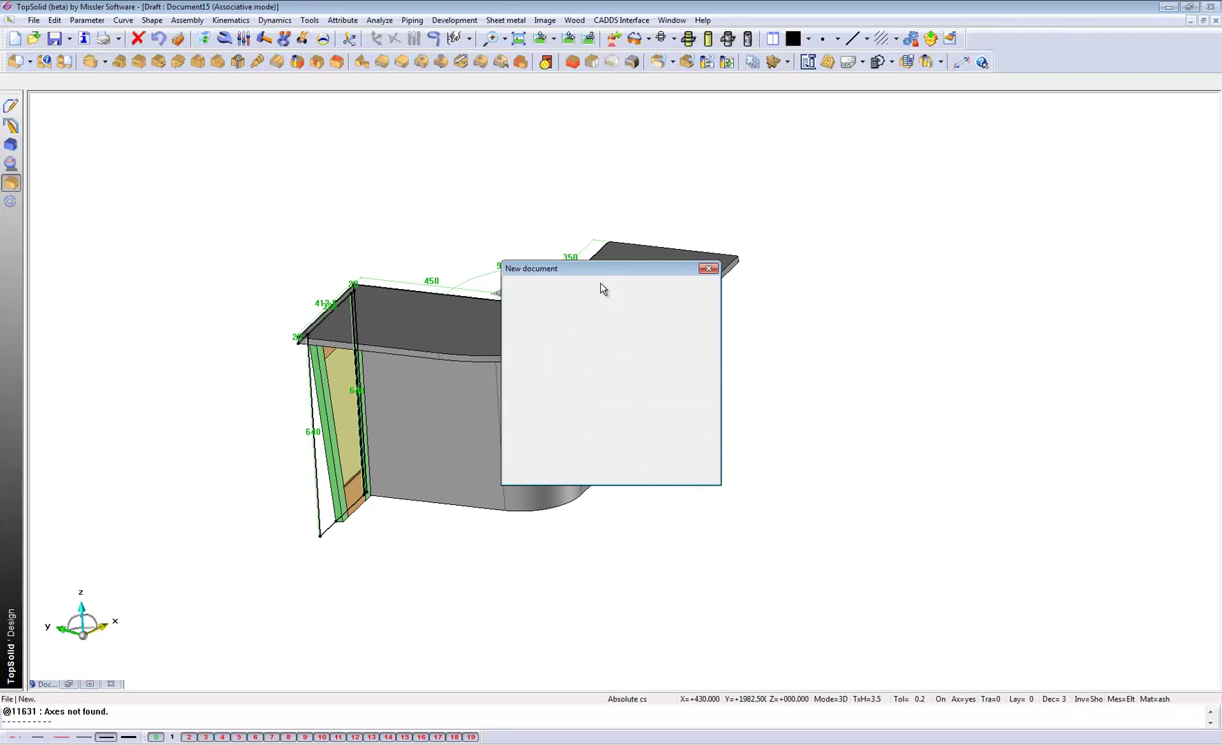
scroll(558, 275, up, 1)
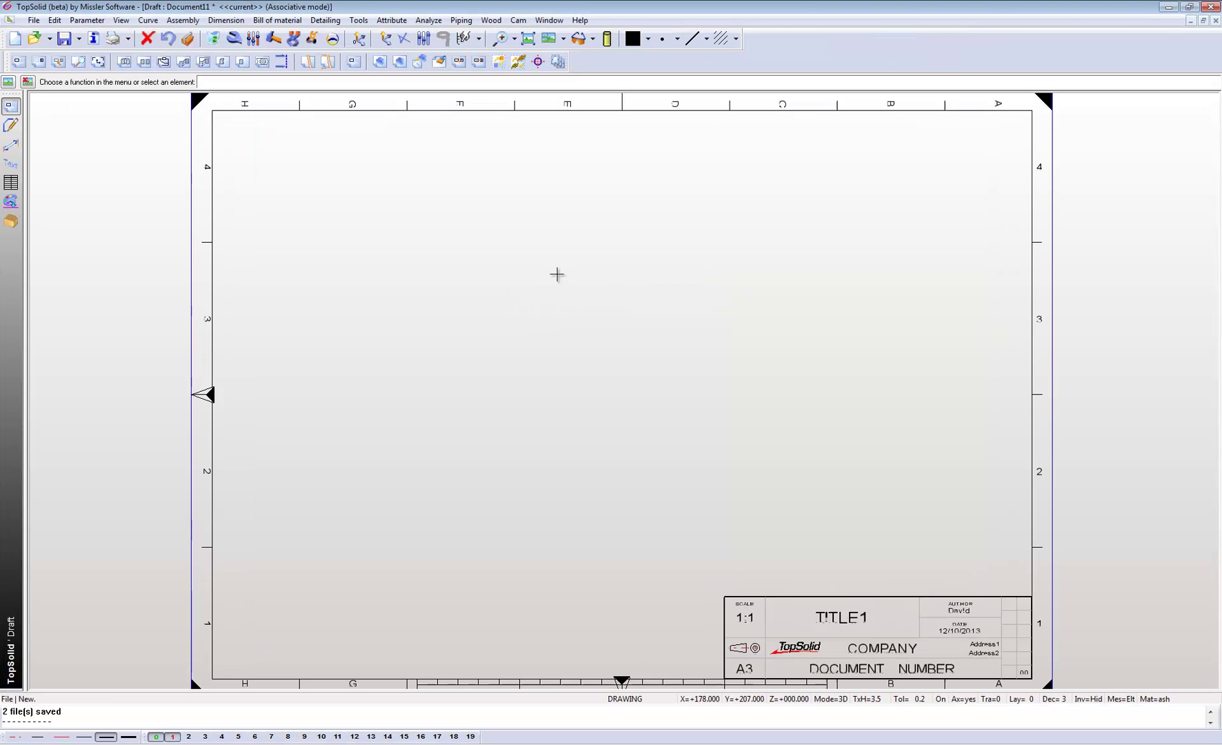
scroll(557, 275, down, 1)
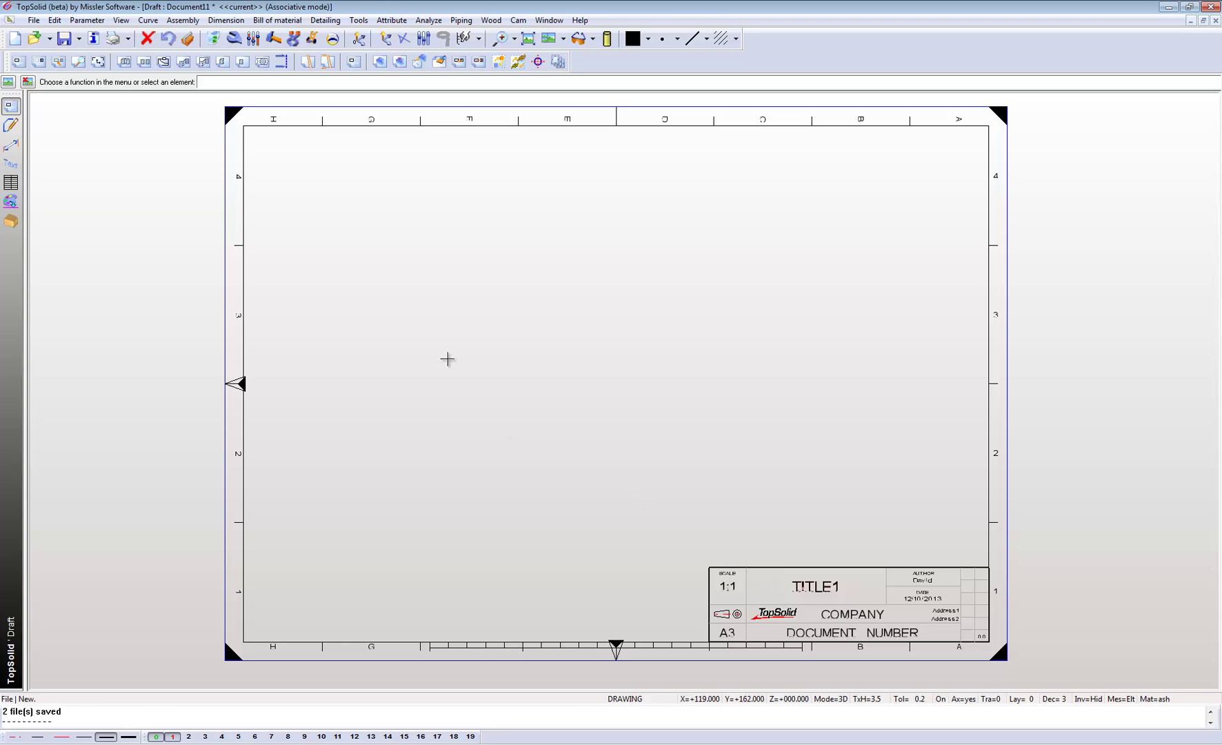
Return to the 3D desk design and tile it beside the empty A3 draft.
key(ctrl+Tab)
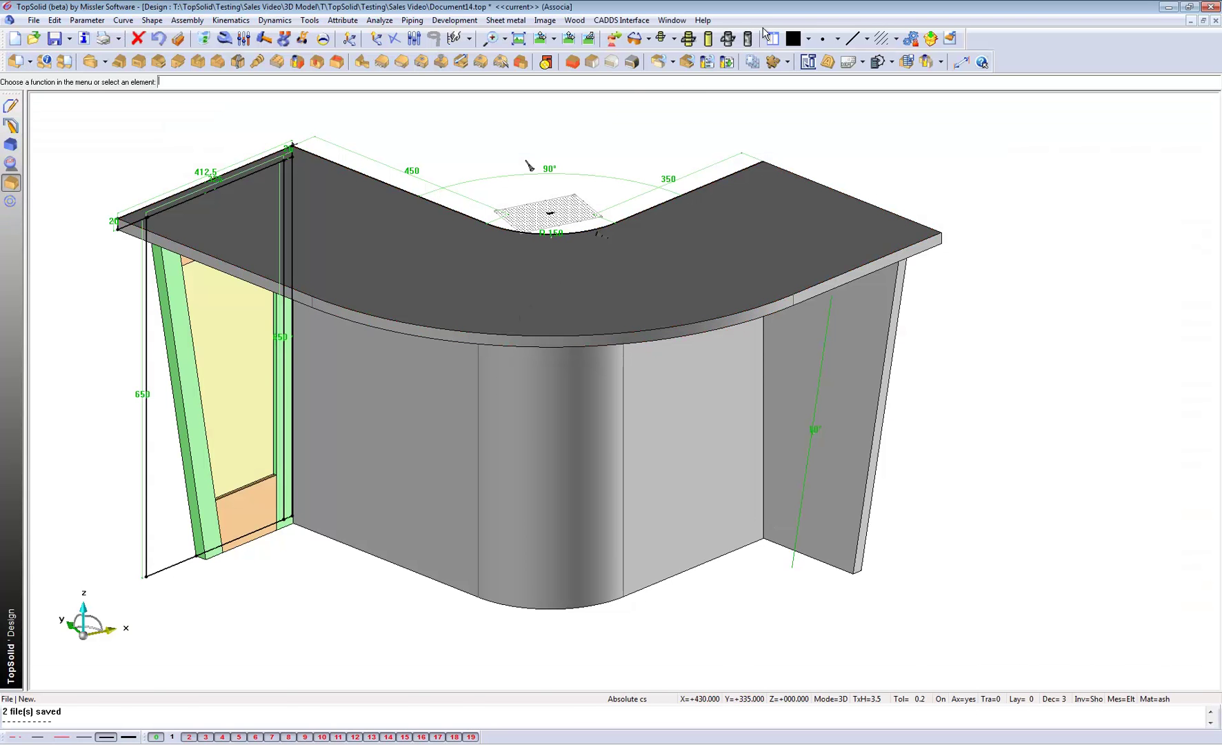
click(861, 255)
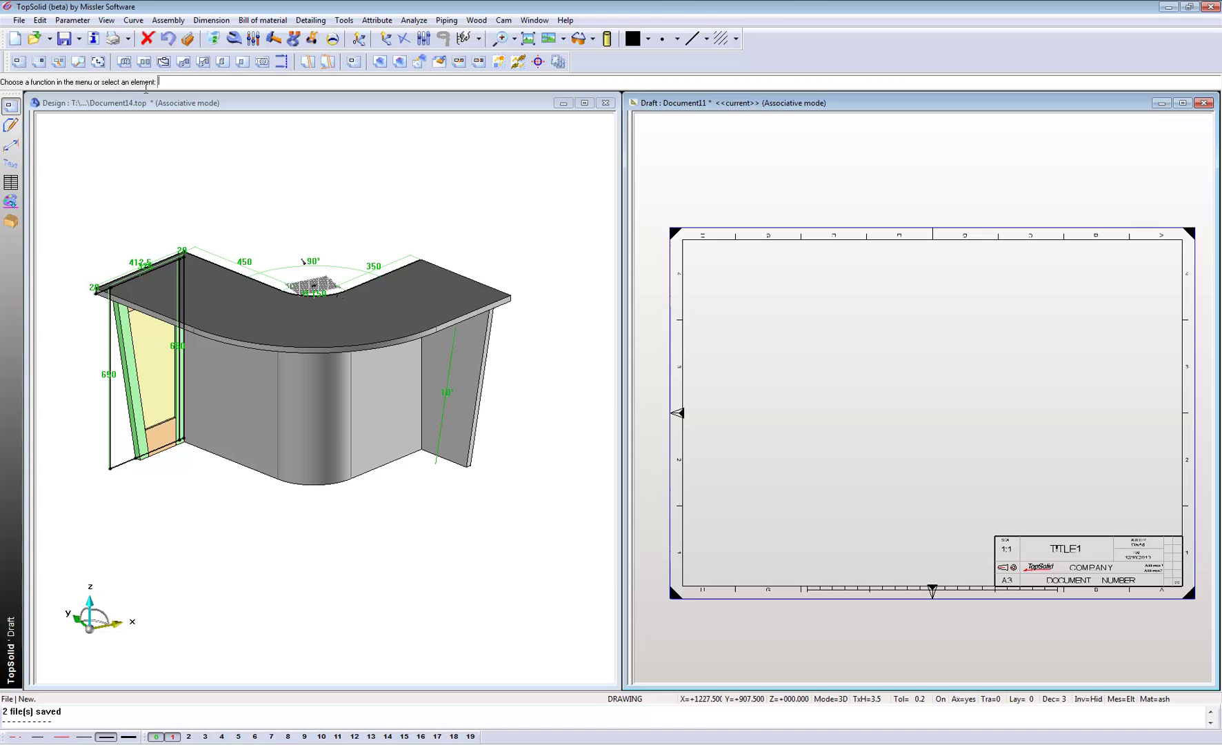
Project the desk as a front-elevation main view with hidden lines set to HIDDEN.
click(18, 62)
key(Return)
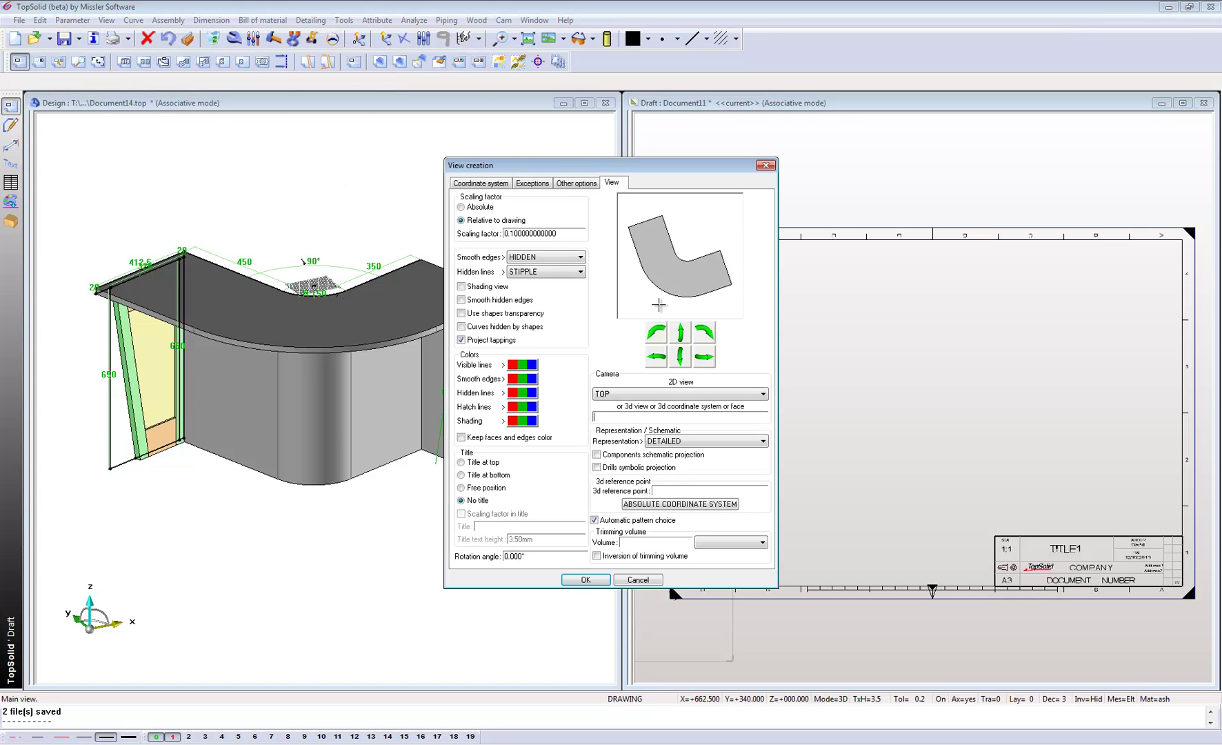
click(682, 335)
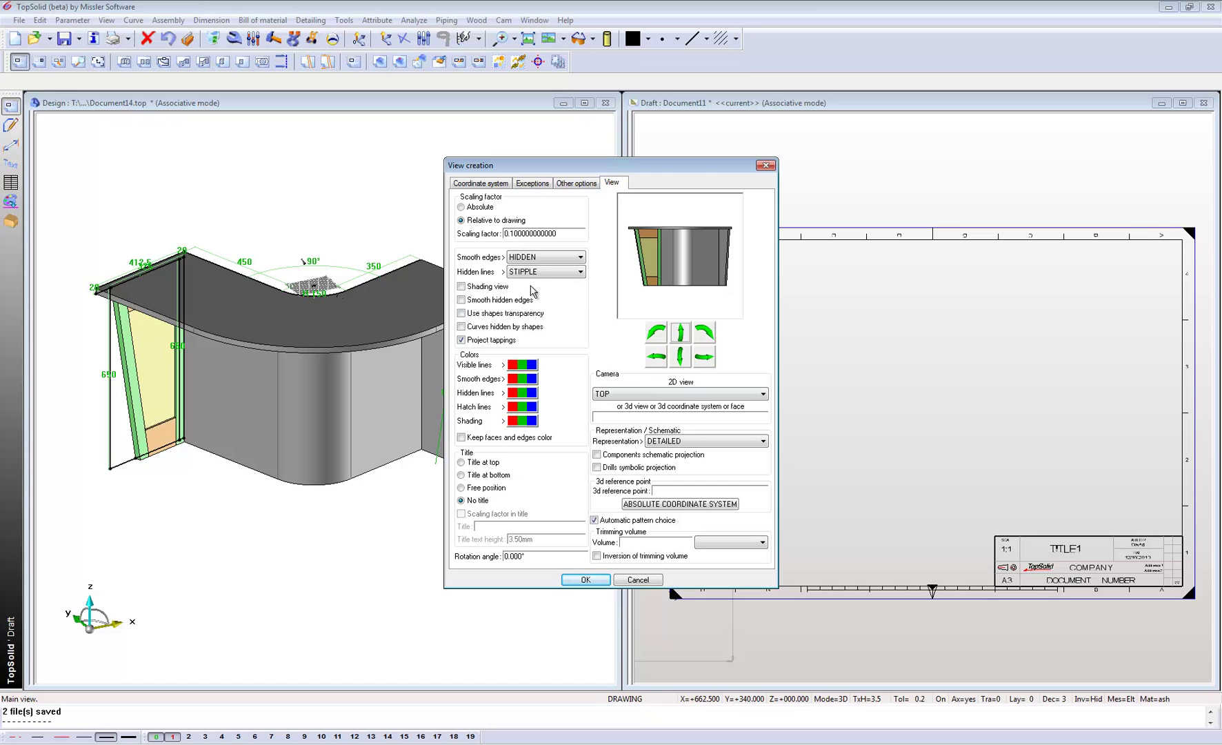
click(541, 272)
click(533, 292)
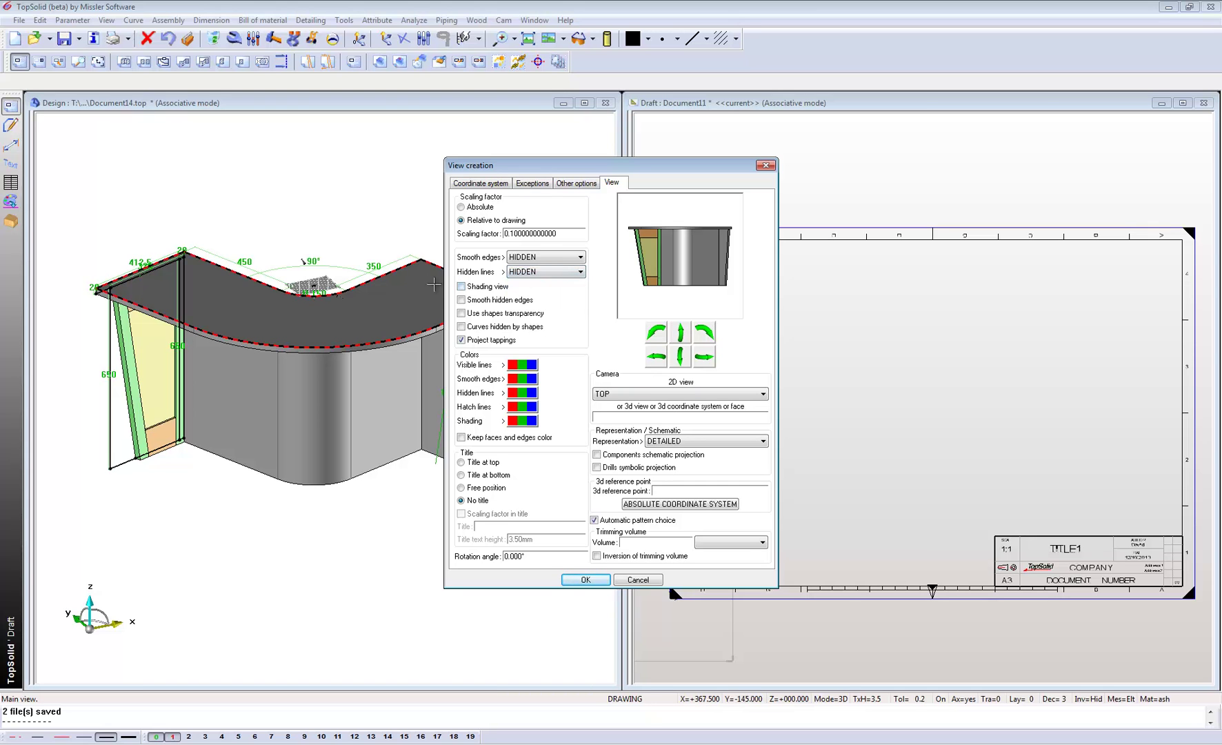
click(585, 579)
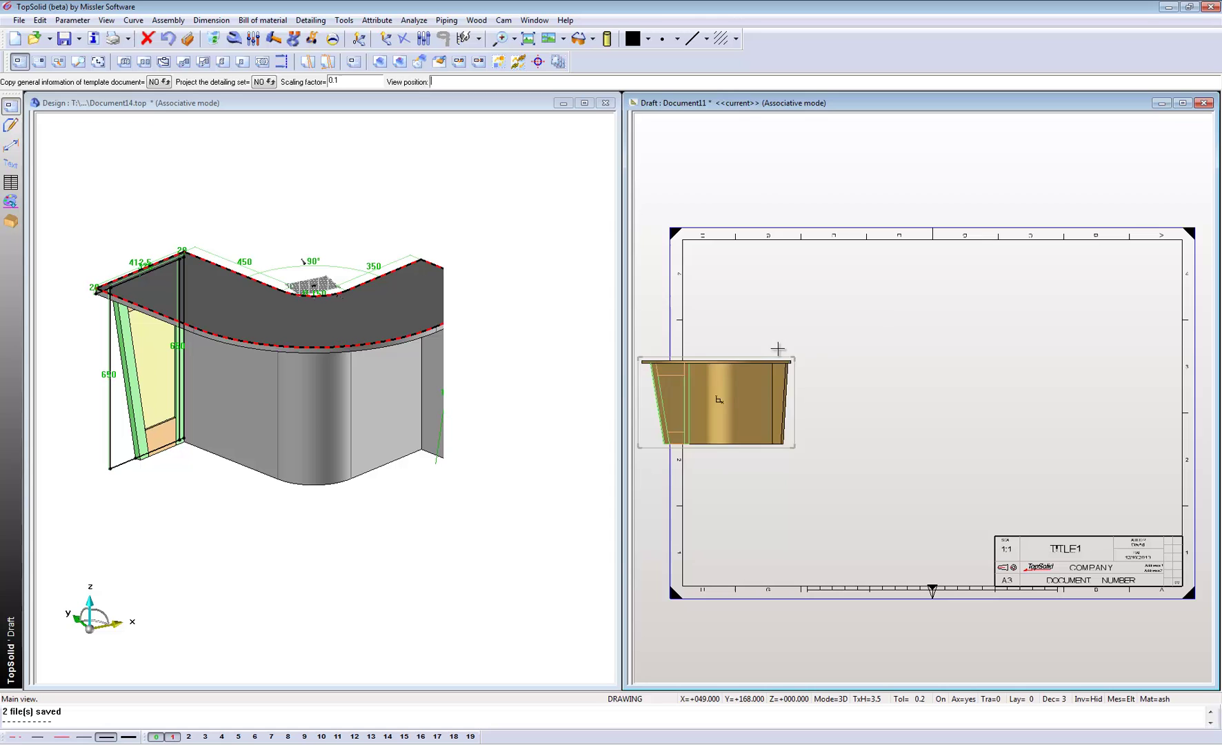
Place the front, top, side and perspective views on the sheet.
click(810, 305)
click(802, 434)
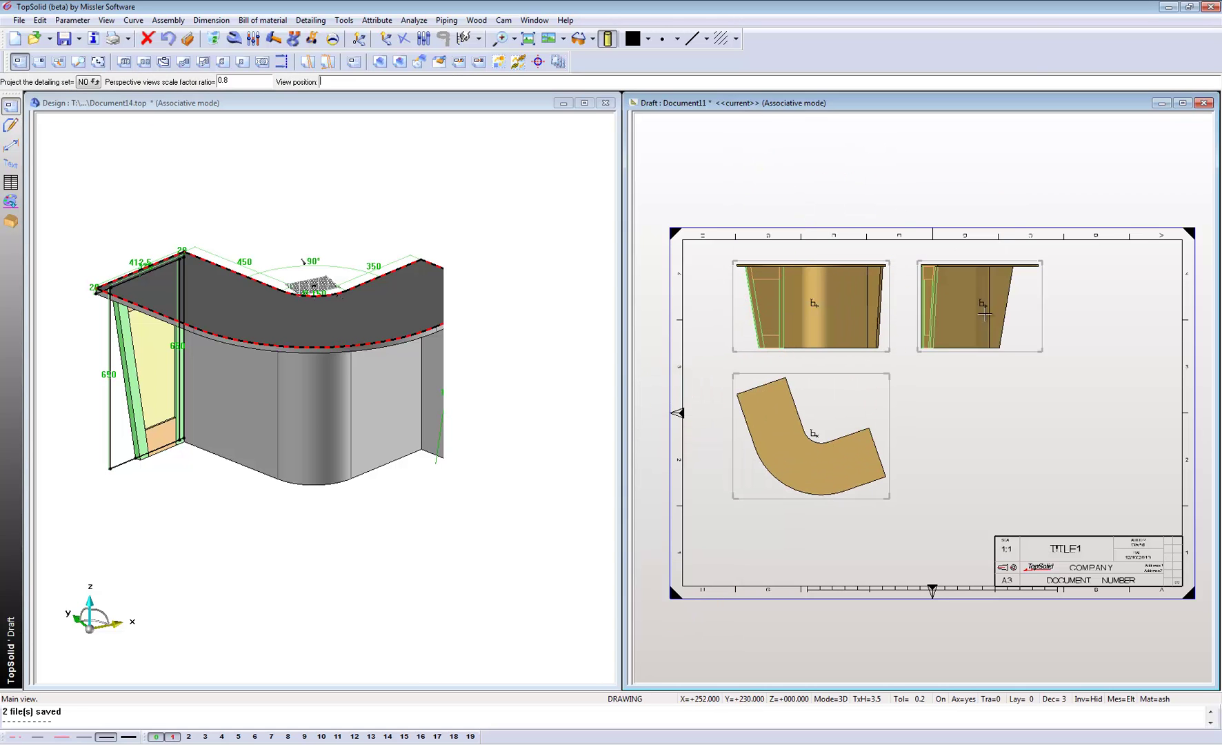
click(1008, 326)
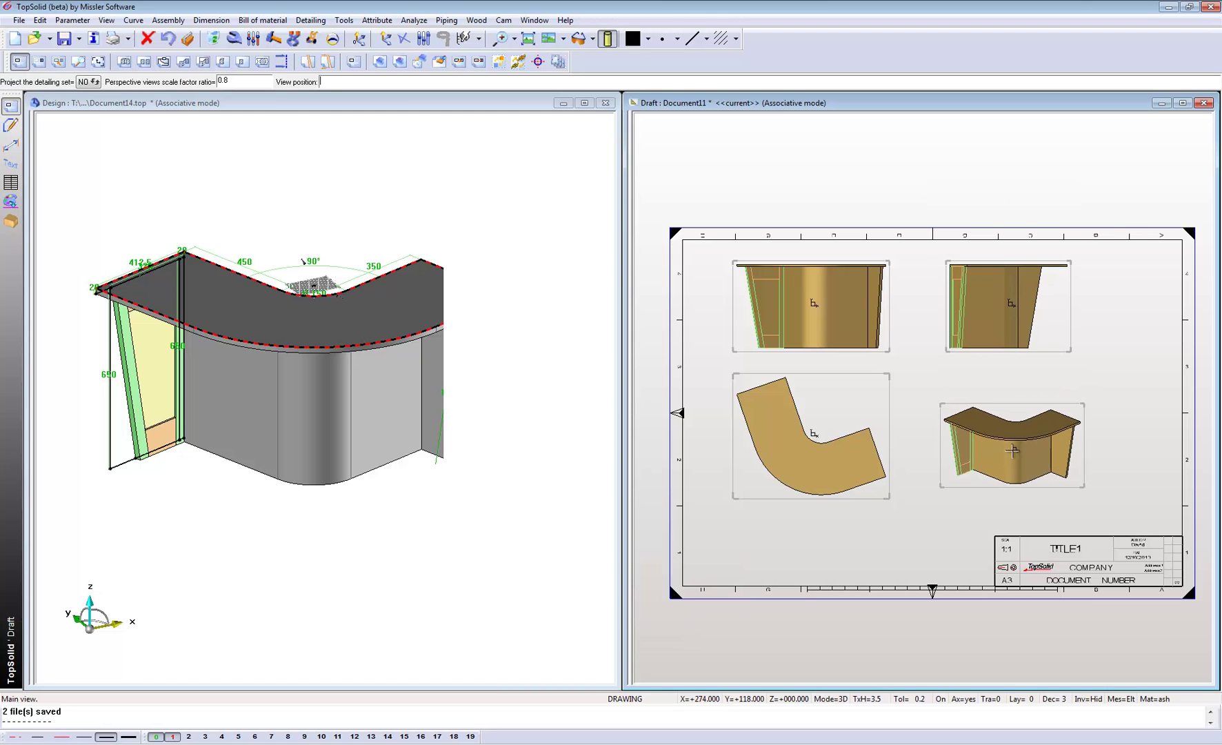
click(1012, 450)
click(576, 317)
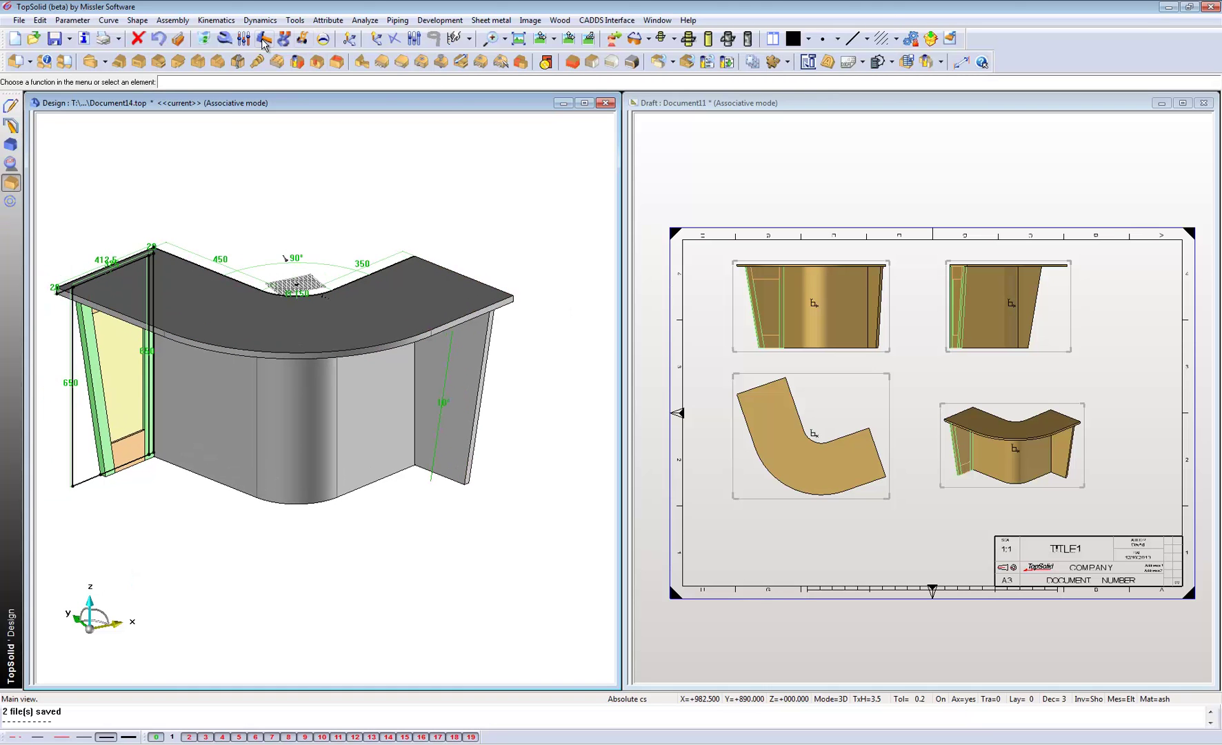
Reorient the perspective view to the desk's other side and set its scale factor to 0.1.
click(284, 40)
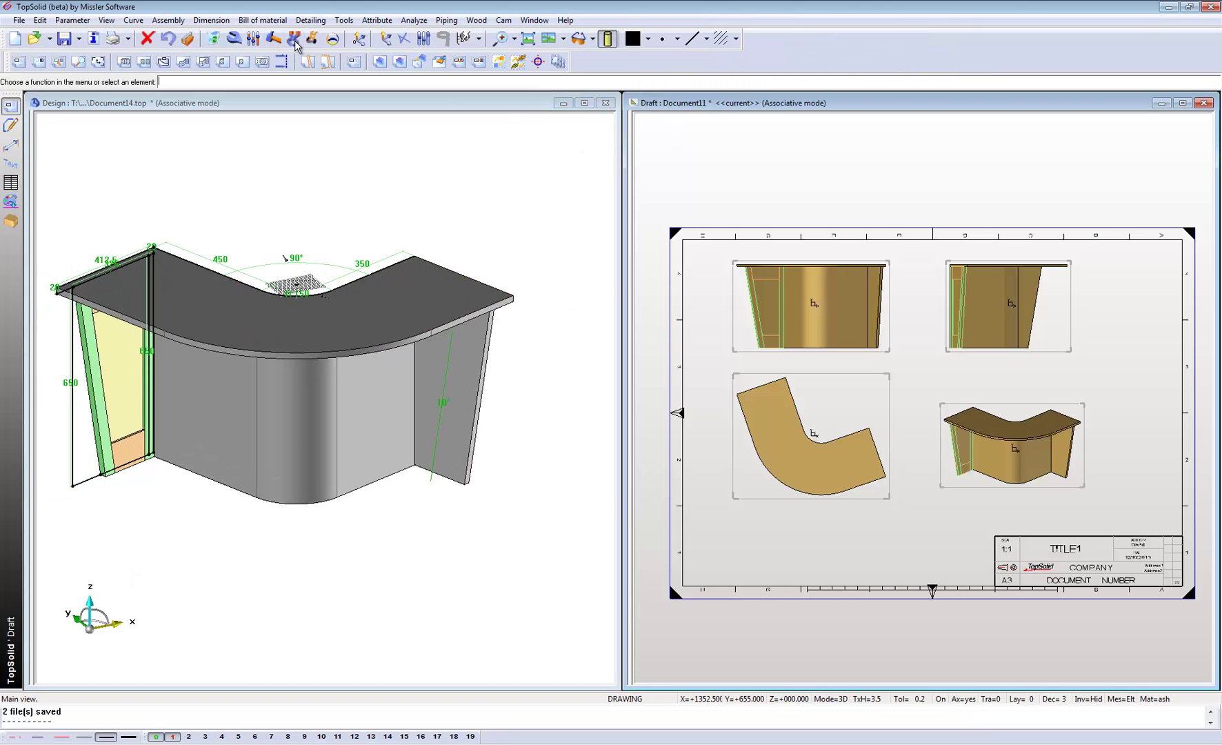
click(237, 39)
click(1033, 438)
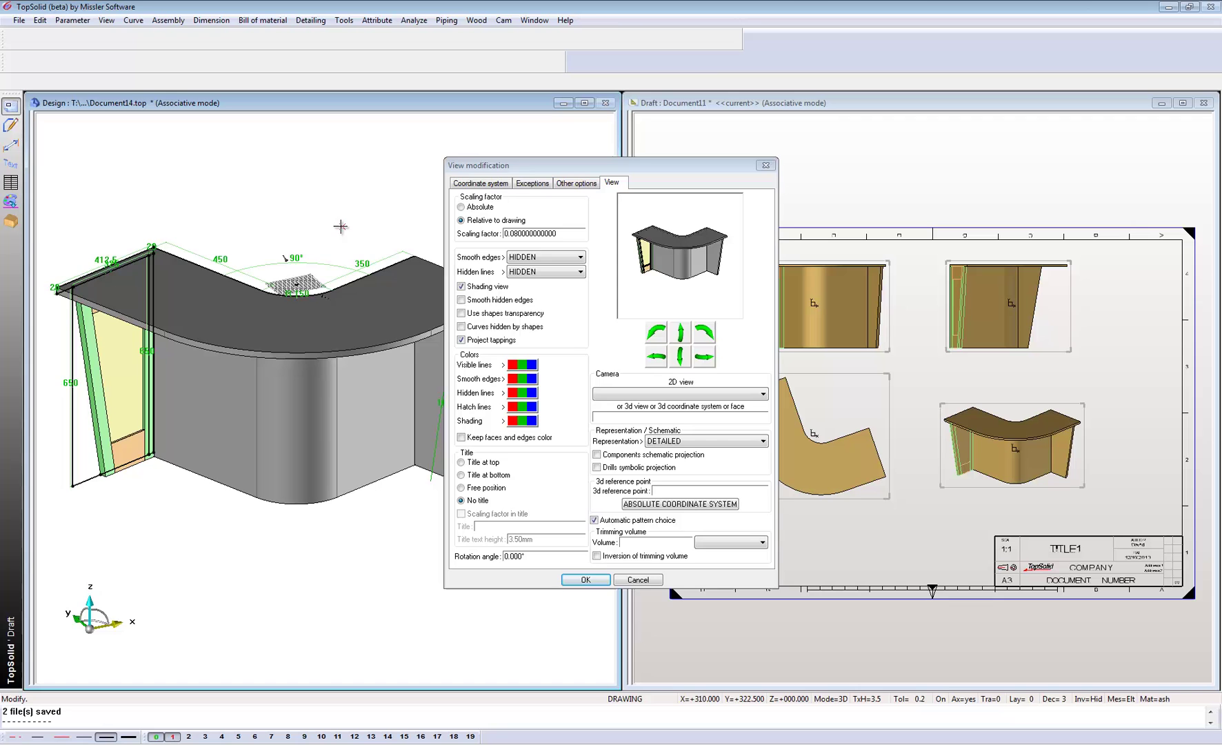
middle_drag(345, 227, 142, 275)
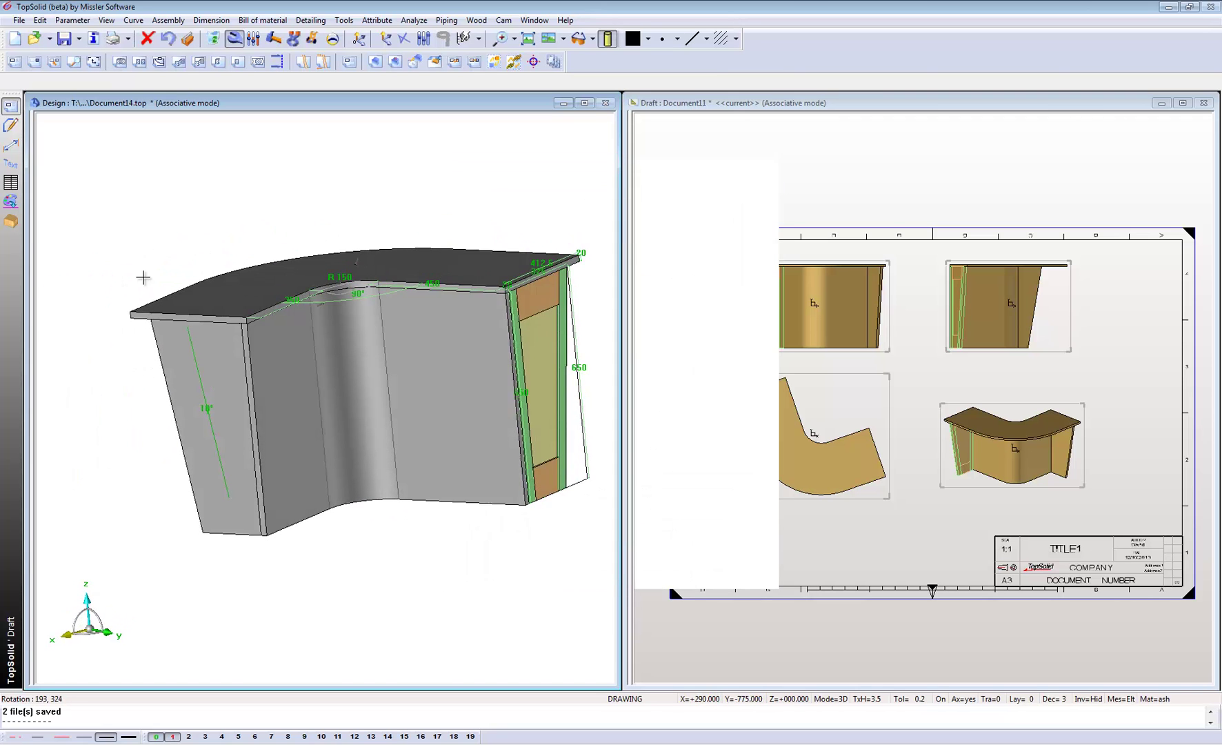
click(368, 166)
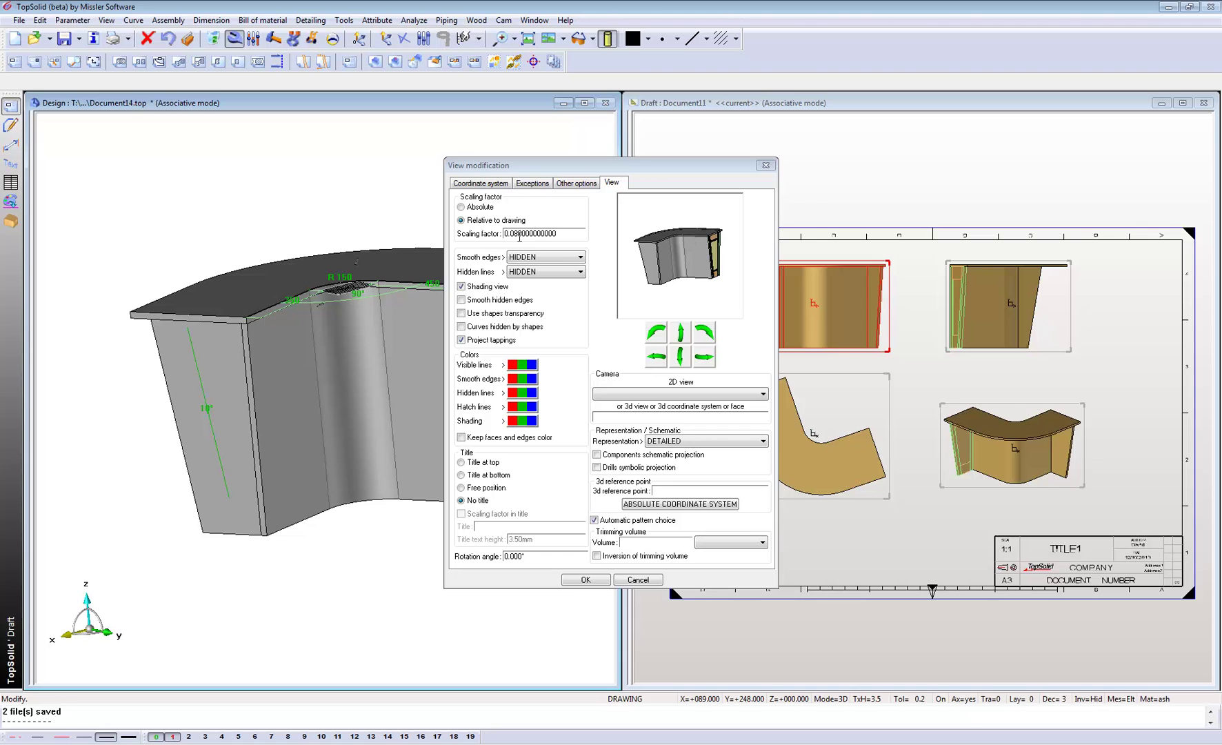
click(520, 235)
key(shift+End)
key(Delete)
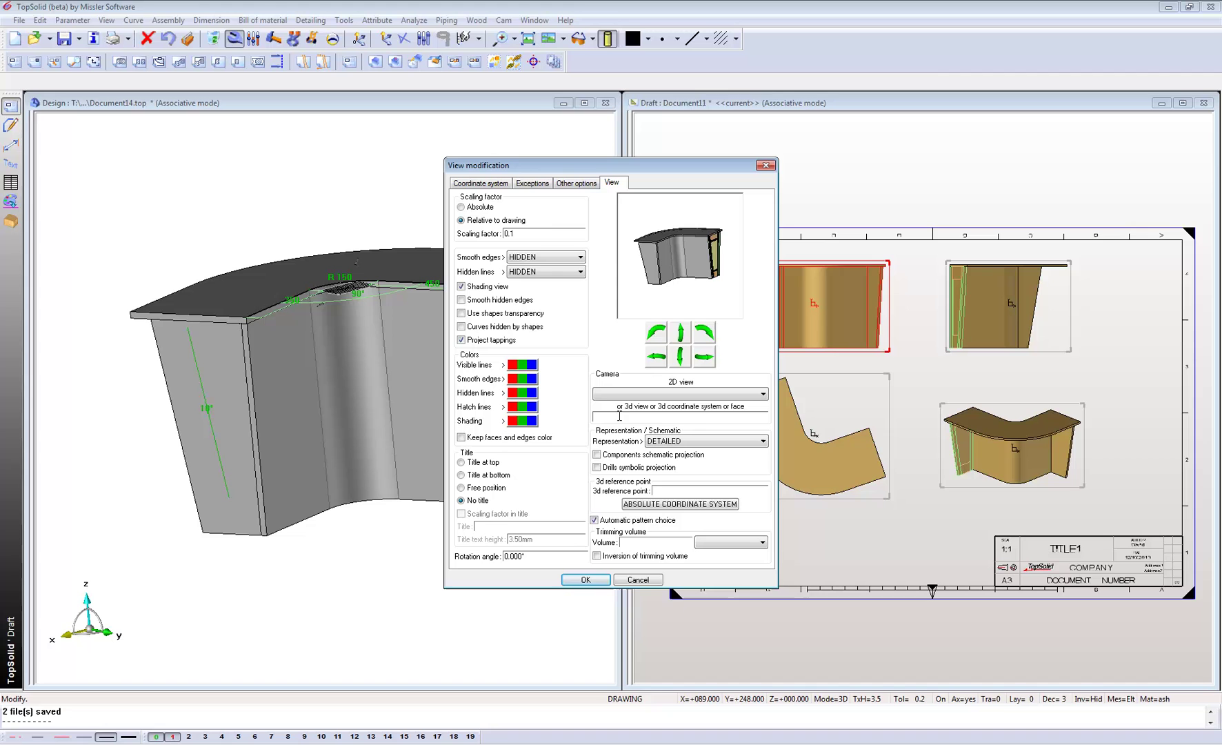
click(585, 579)
scroll(1004, 420, up, 1)
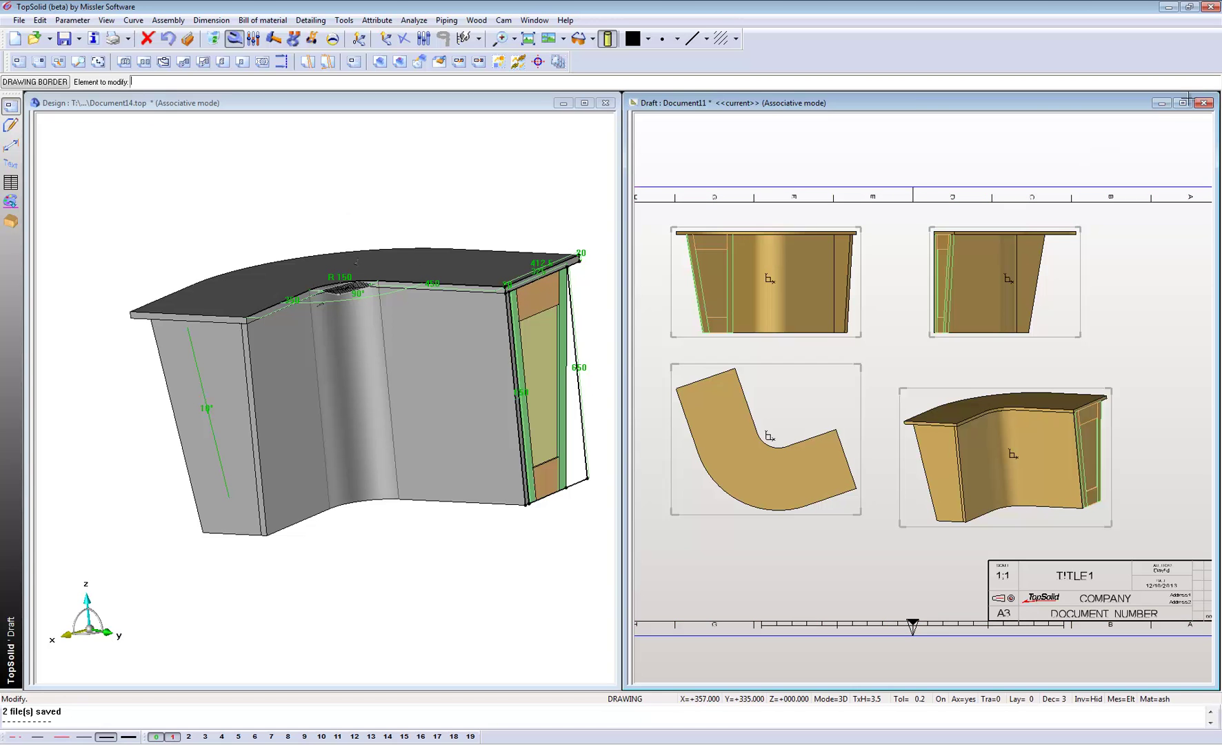
Dimension the top view: edge length, R150 and R562.5 radii, 400 and 432.5 ends.
click(1183, 104)
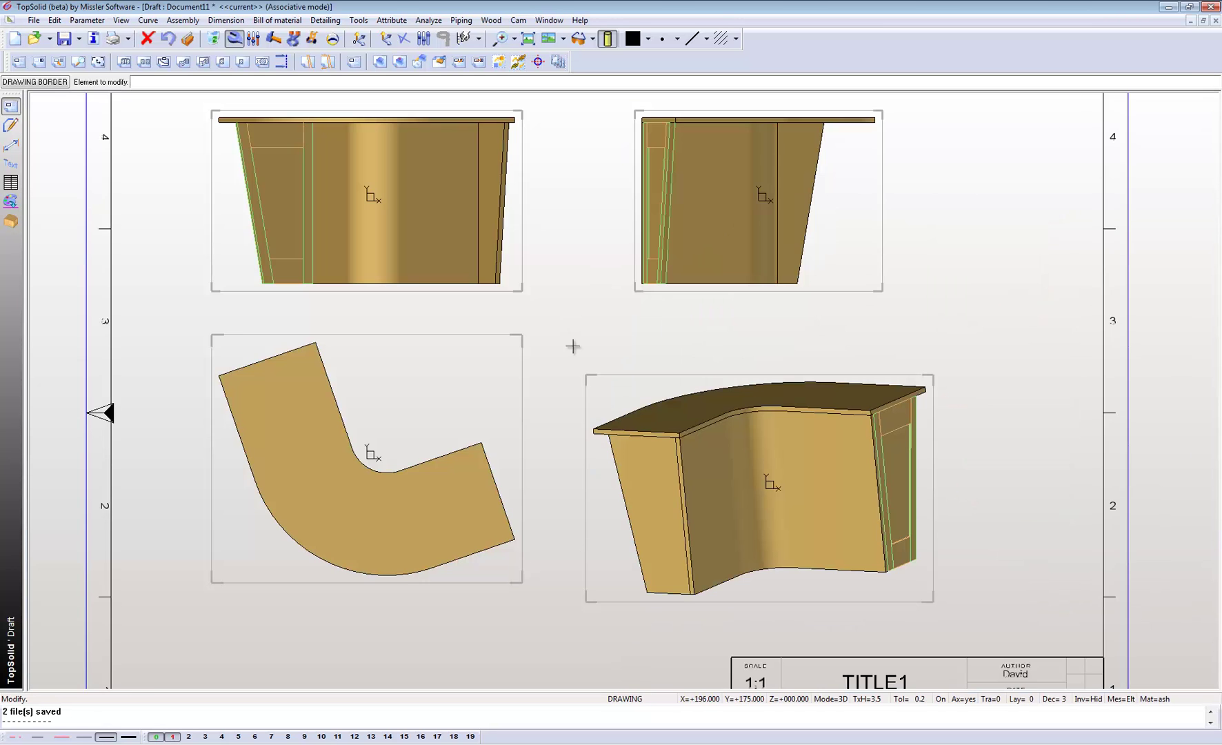
click(11, 145)
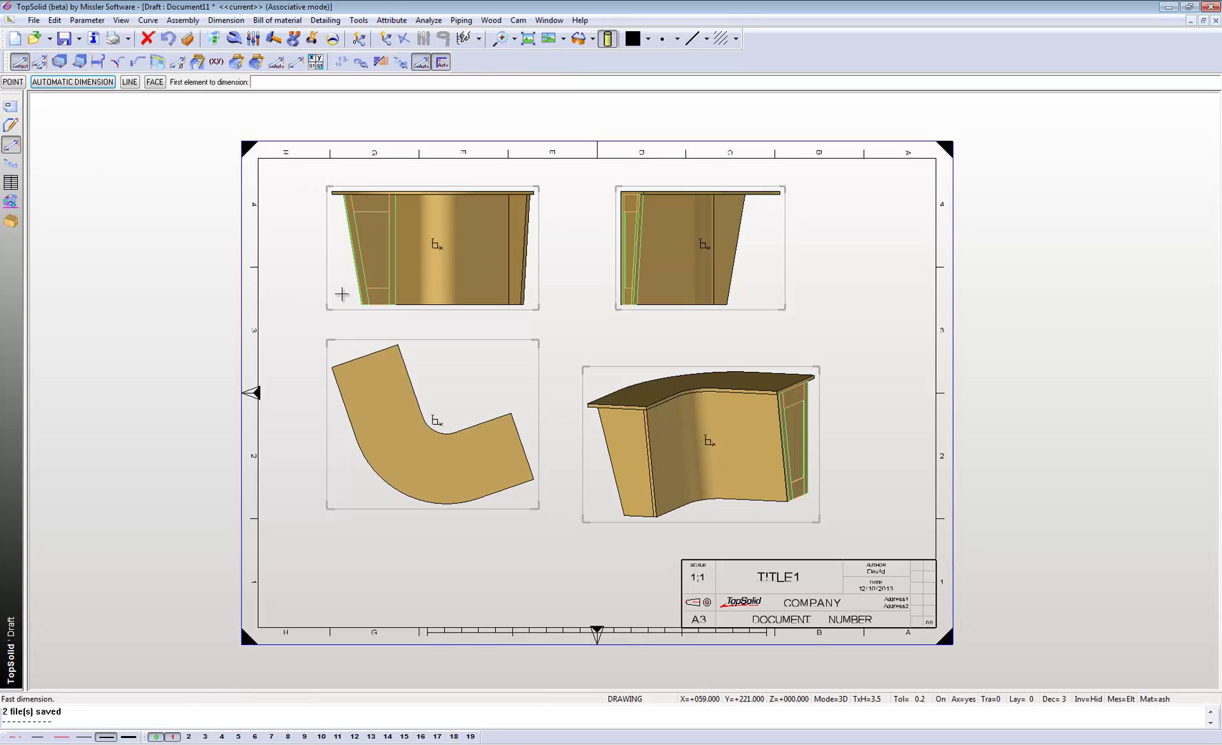
click(358, 358)
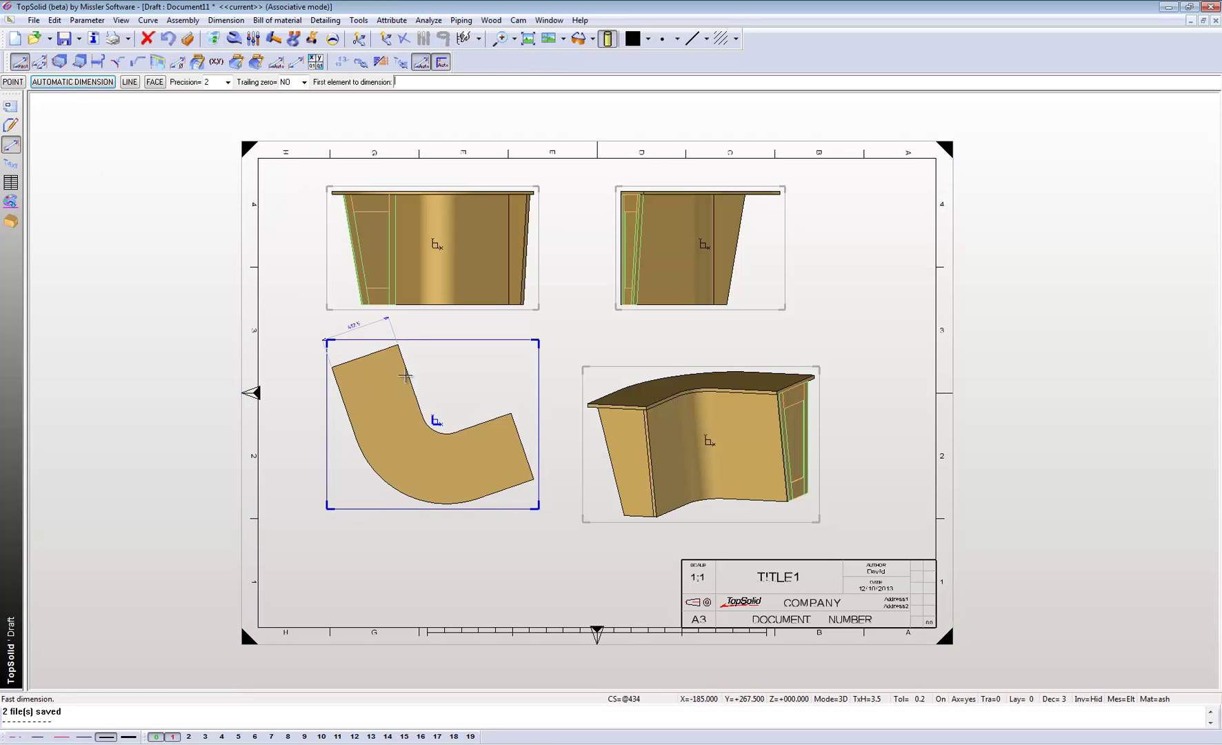
click(445, 358)
click(440, 433)
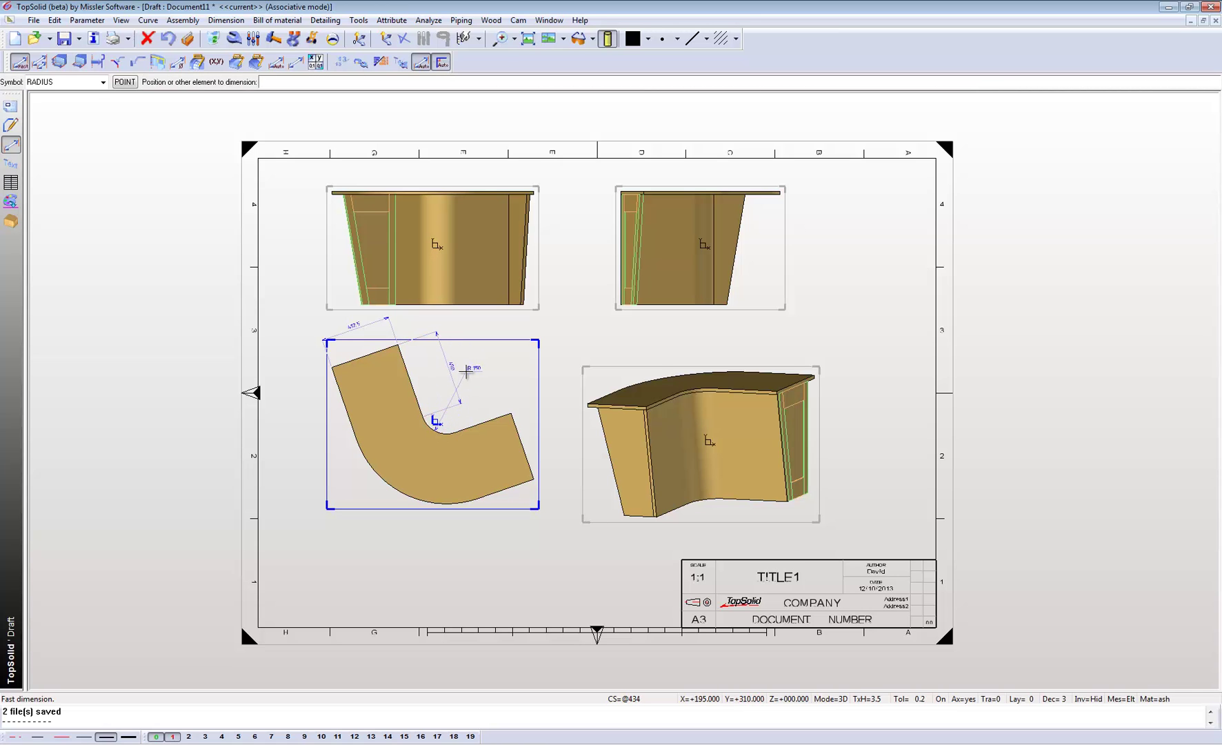
click(466, 371)
click(404, 493)
click(373, 470)
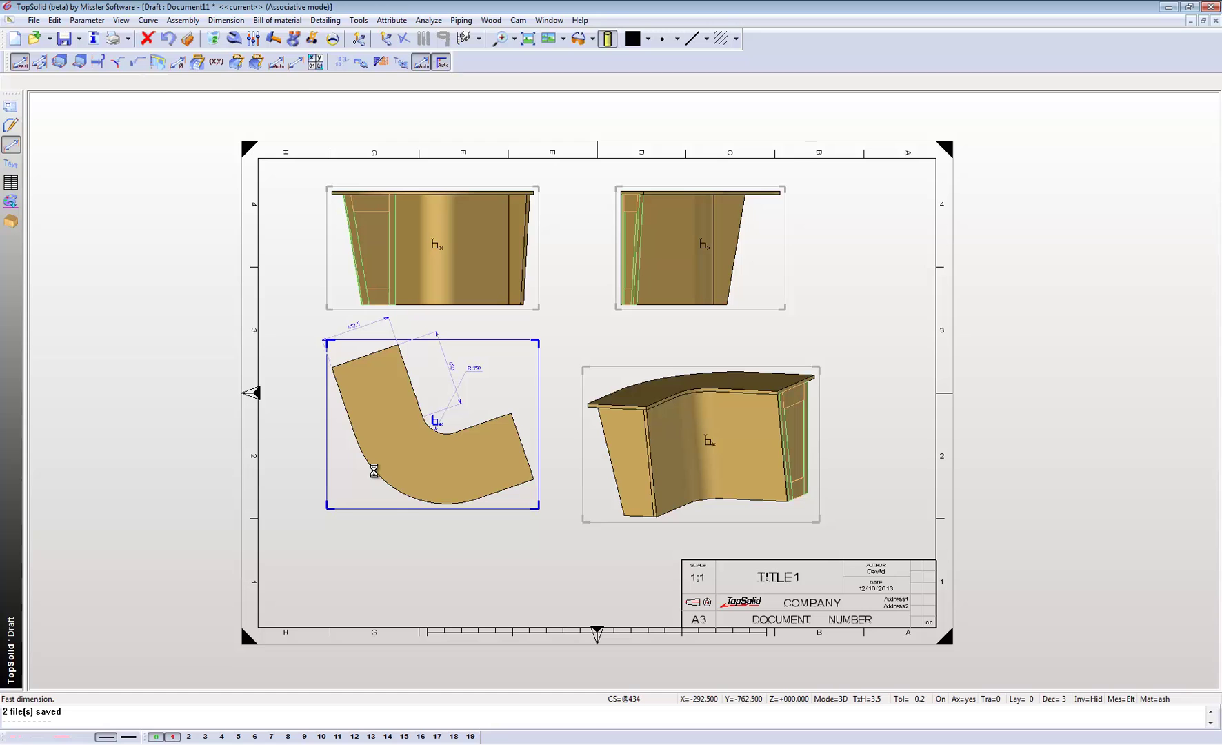
click(350, 422)
click(300, 417)
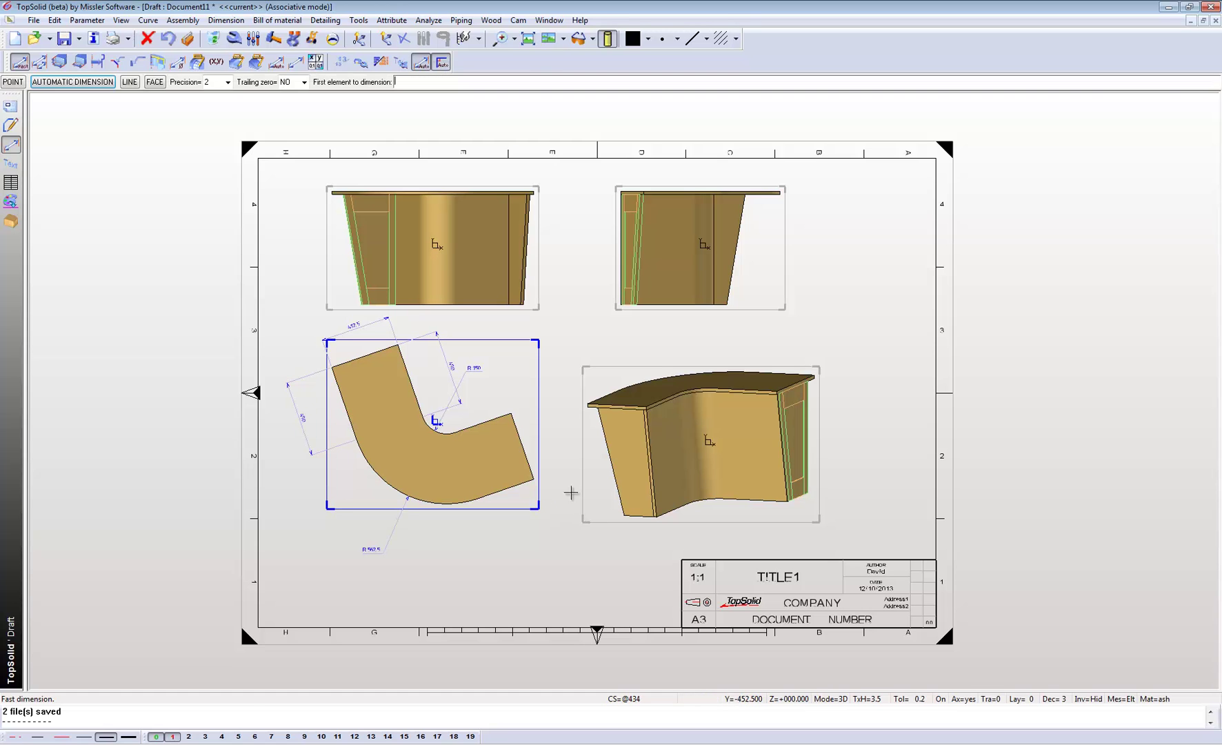
click(519, 451)
click(559, 433)
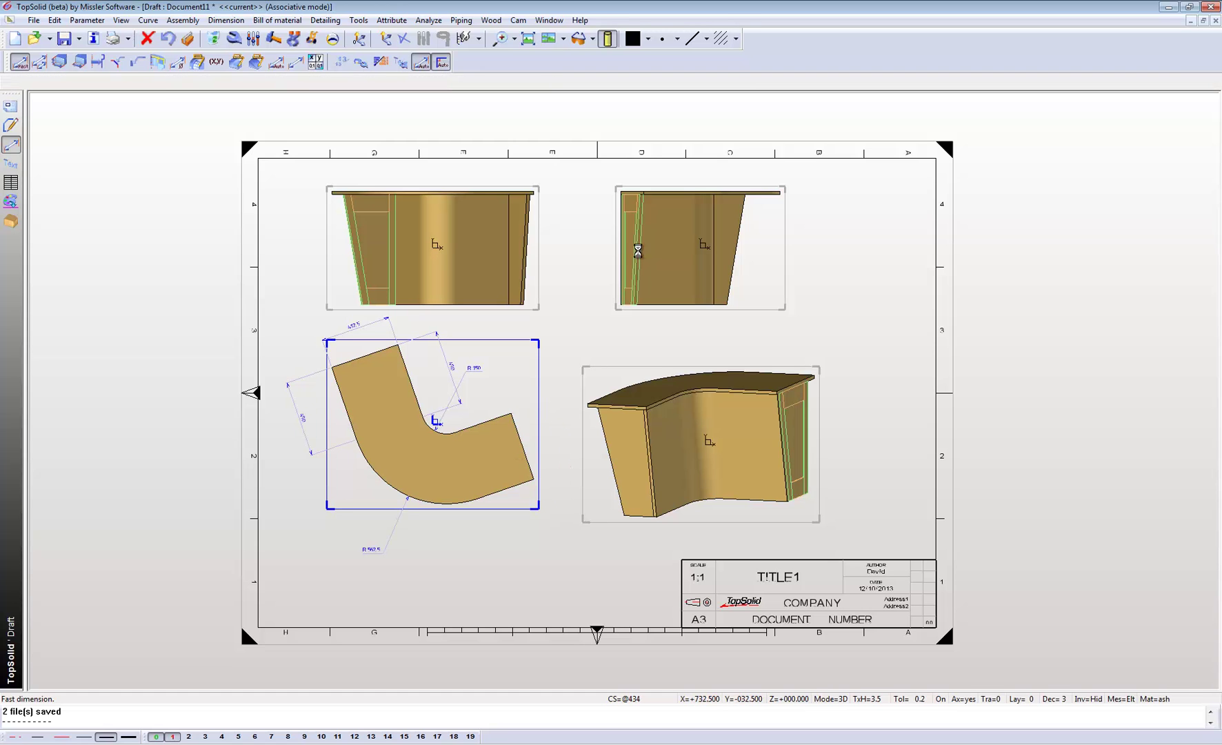
Add the 670 height and the 99.46° angle on the side view.
click(697, 304)
click(766, 193)
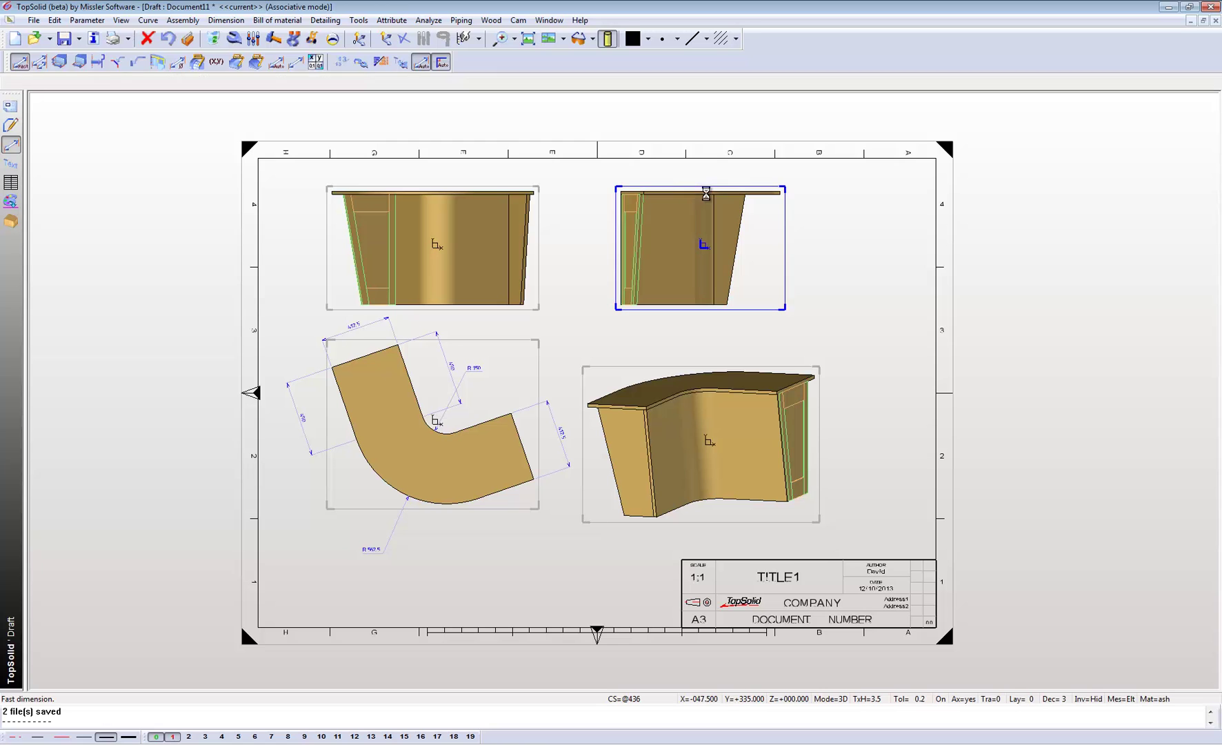
click(836, 208)
scroll(733, 290, up, 3)
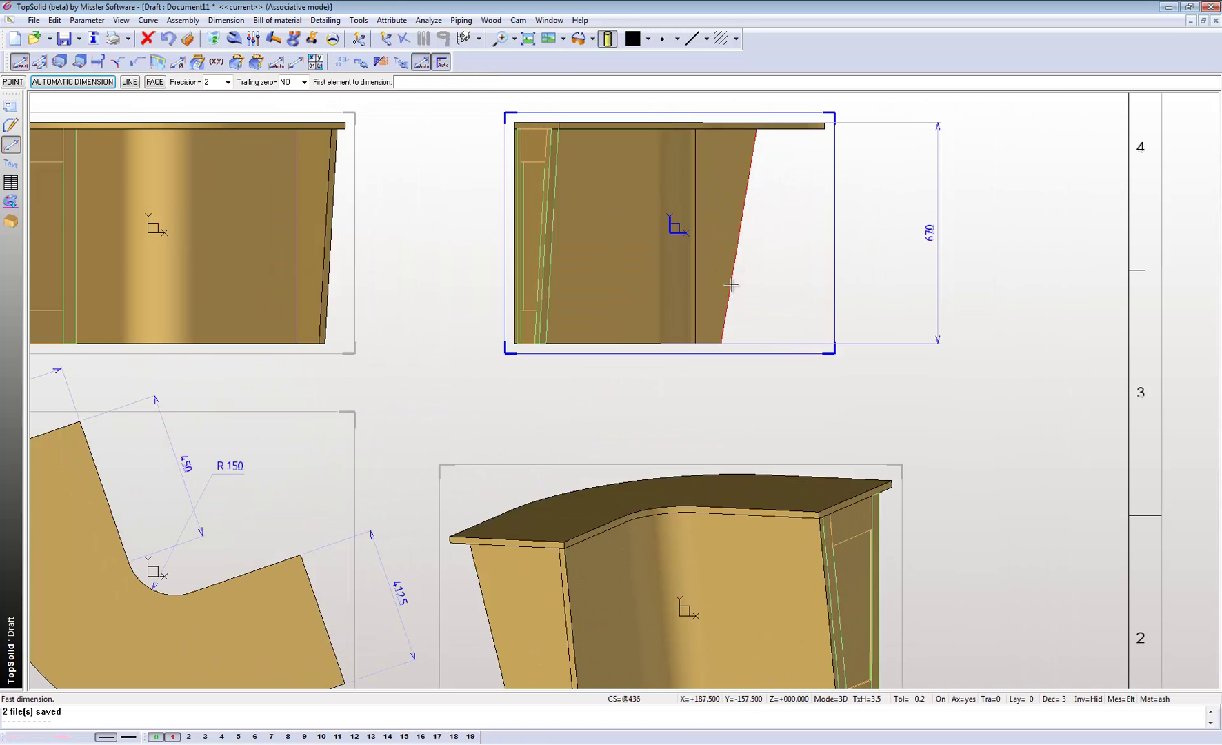
click(730, 284)
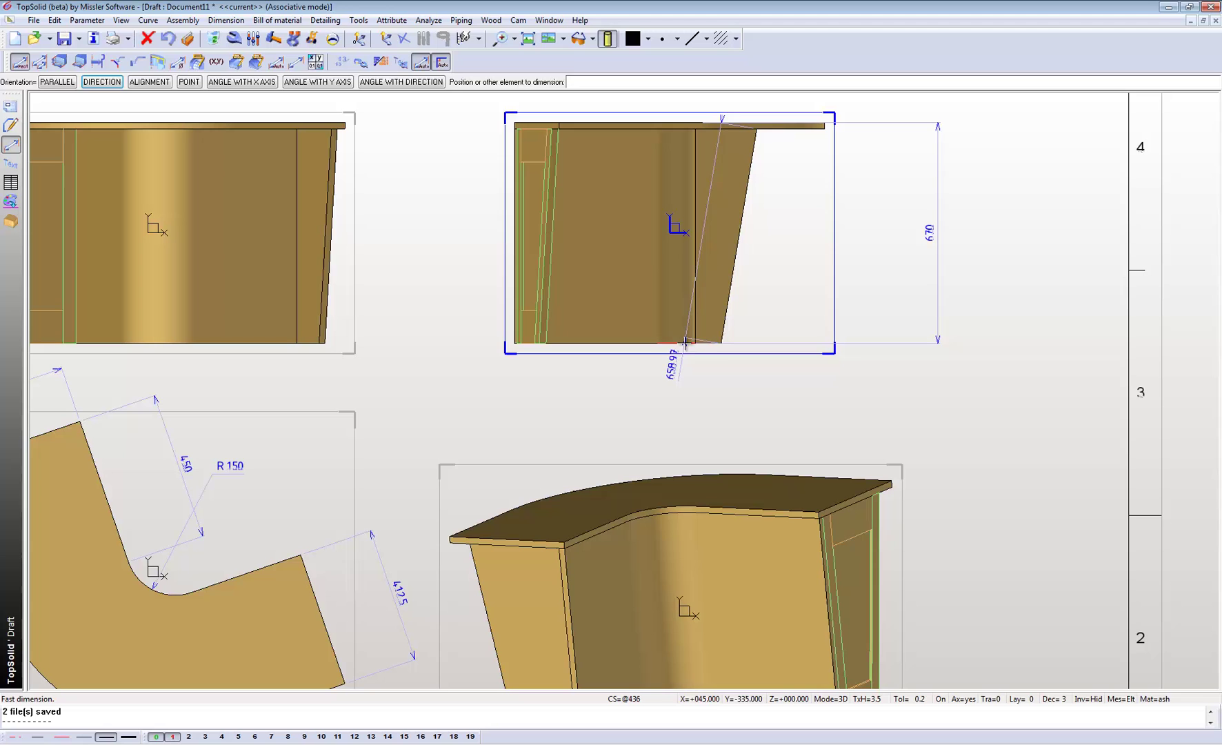
click(698, 342)
click(646, 282)
scroll(692, 342, down, 3)
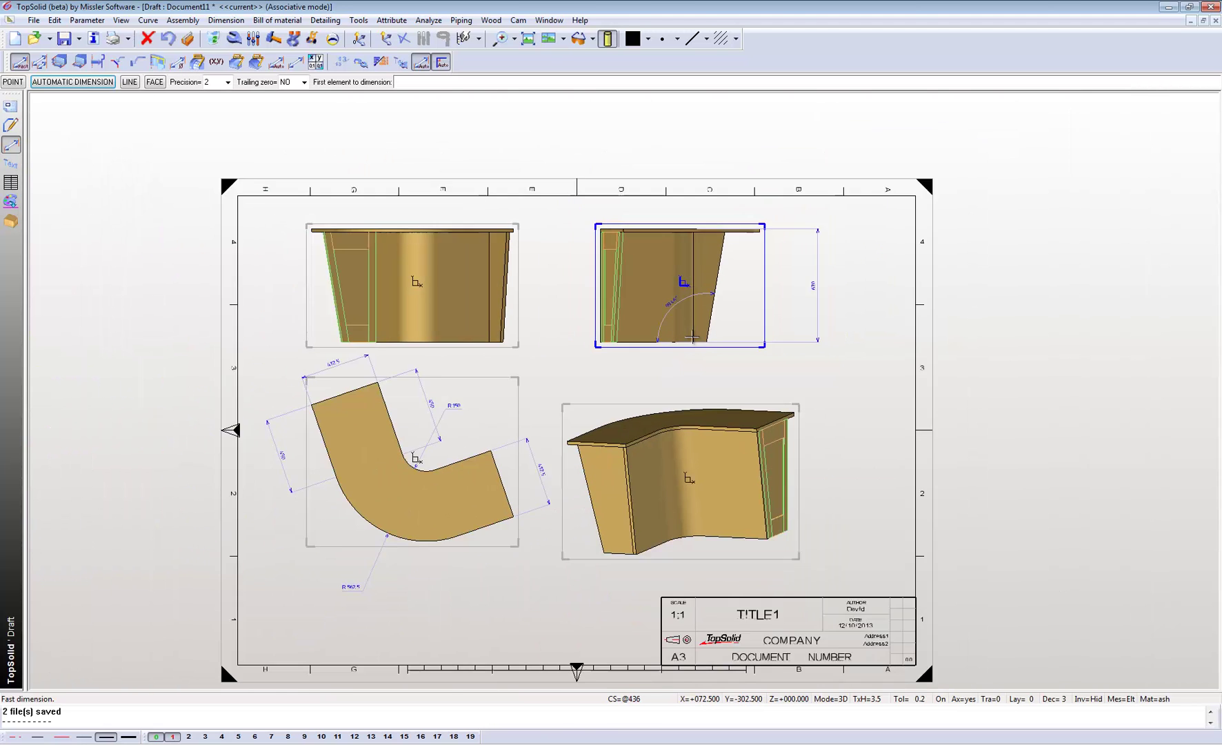
scroll(448, 428, up, 2)
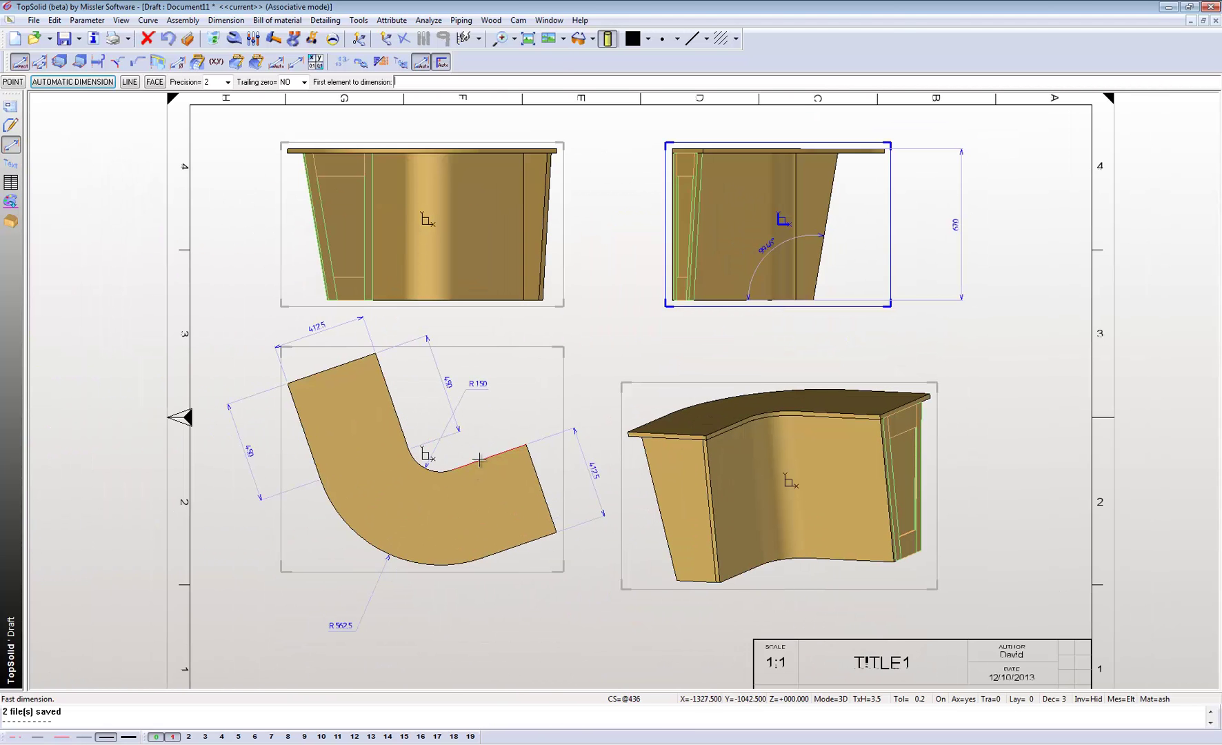
Add a 90° angle between the plan view's inner arc and straight edge.
click(479, 459)
click(399, 402)
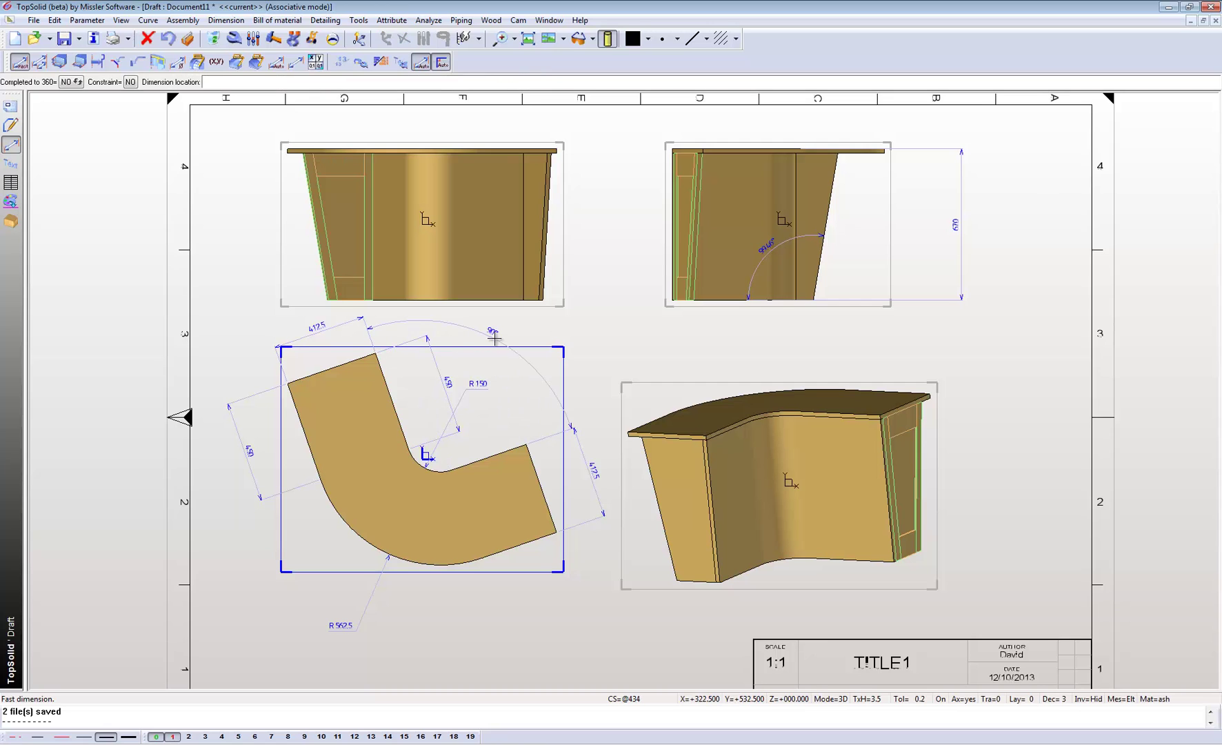
click(495, 338)
scroll(476, 375, down, 1)
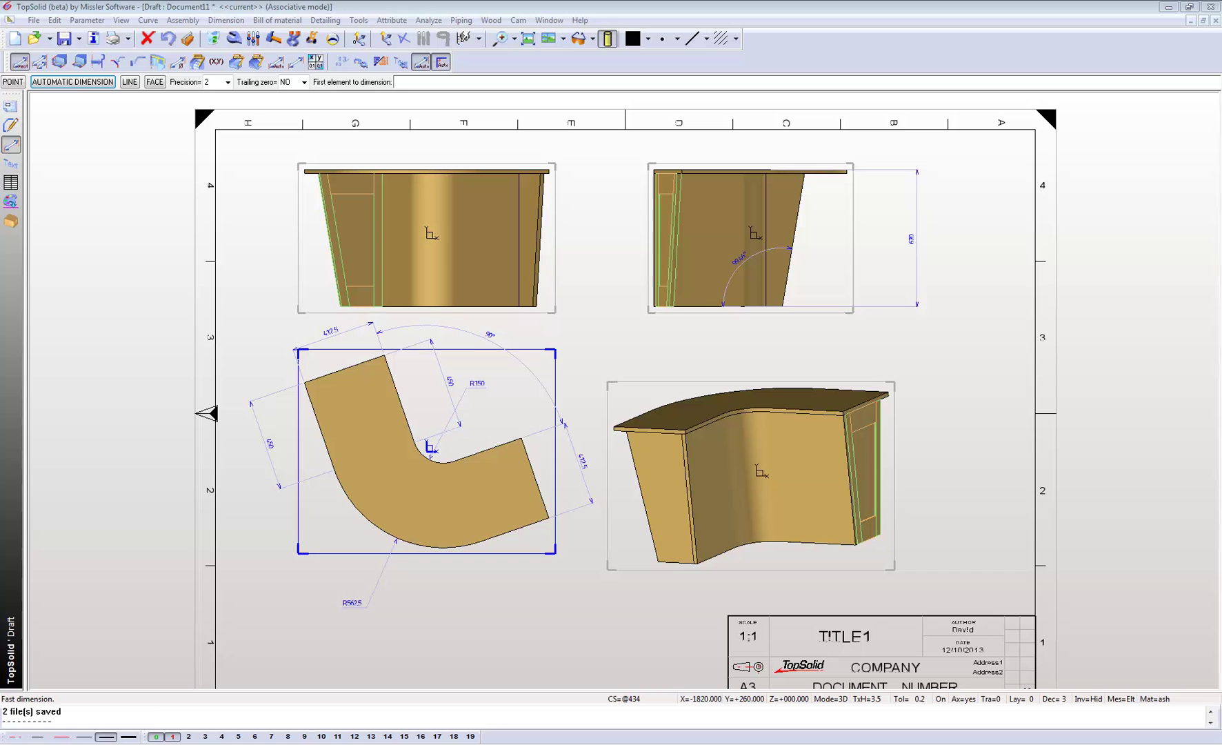
Move the main views lower on the sheet and reposition the isometric view.
click(312, 38)
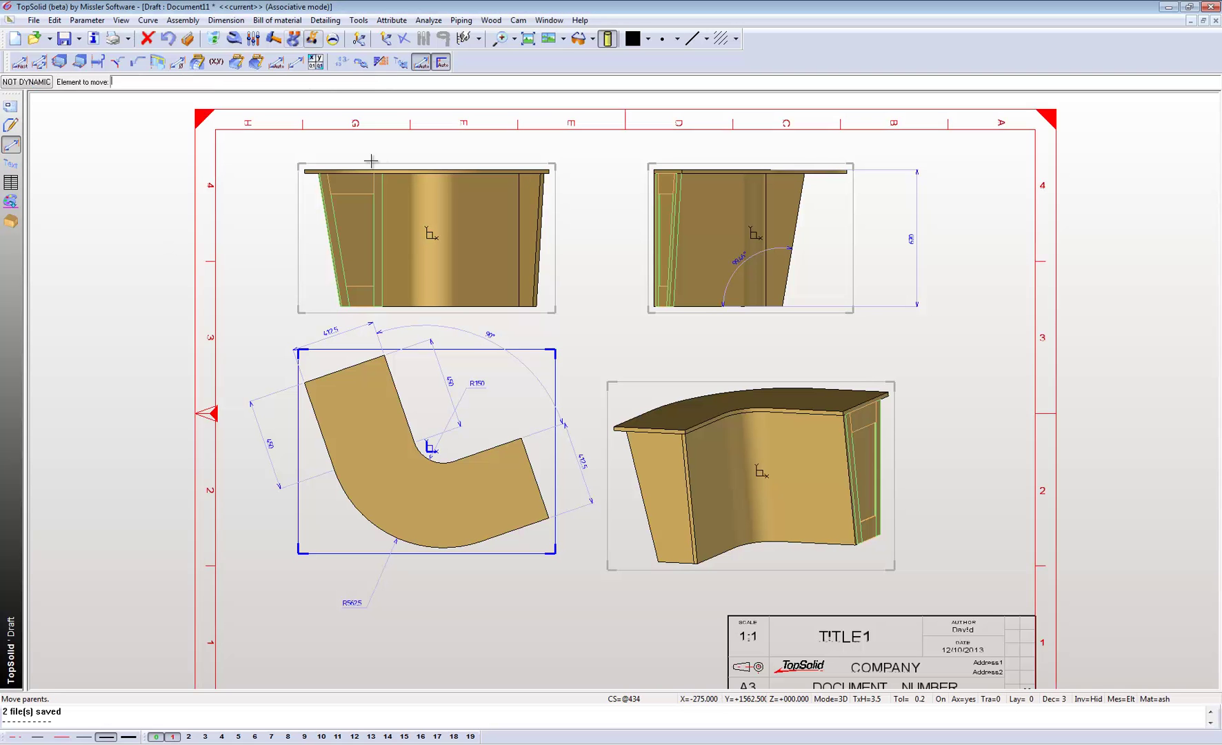
click(379, 193)
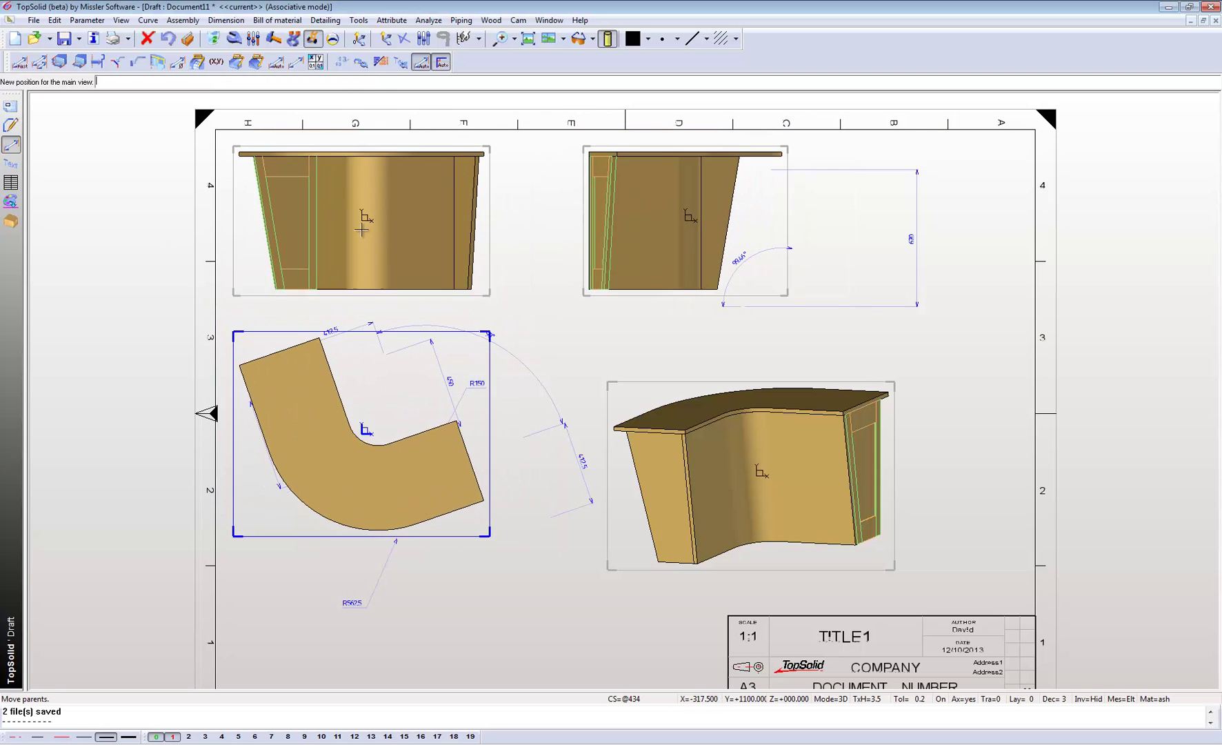
click(365, 228)
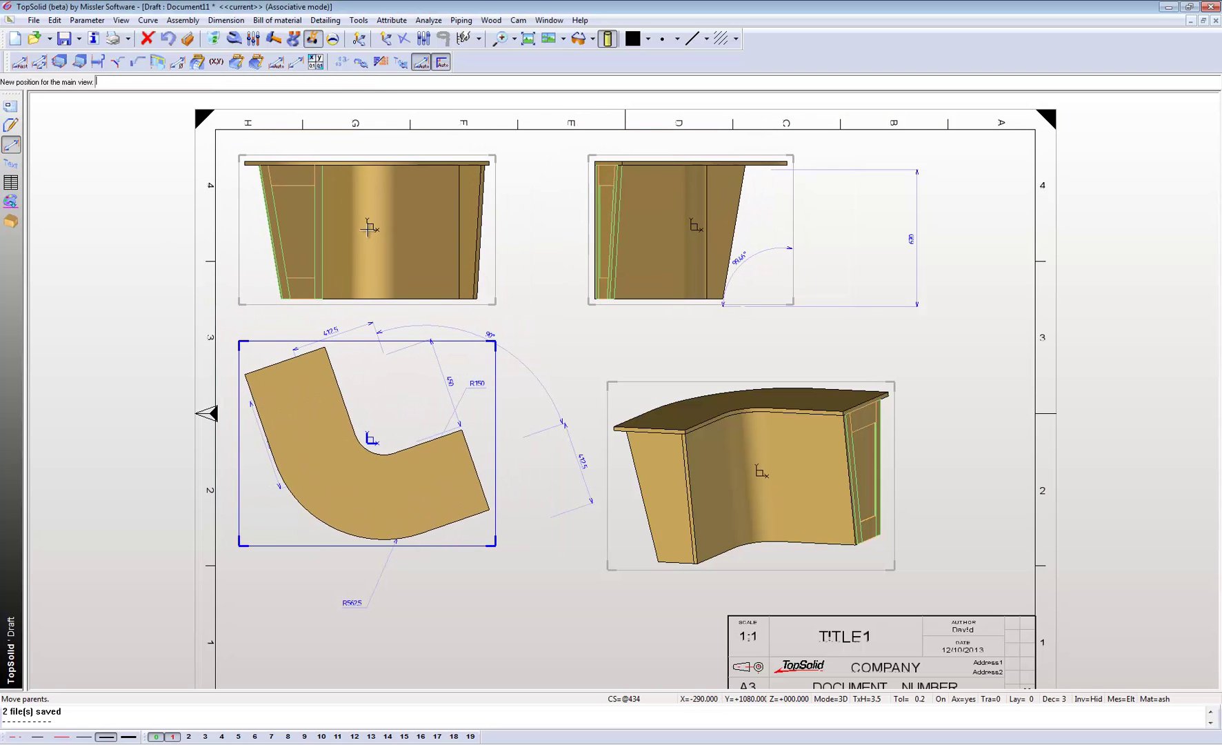
click(703, 468)
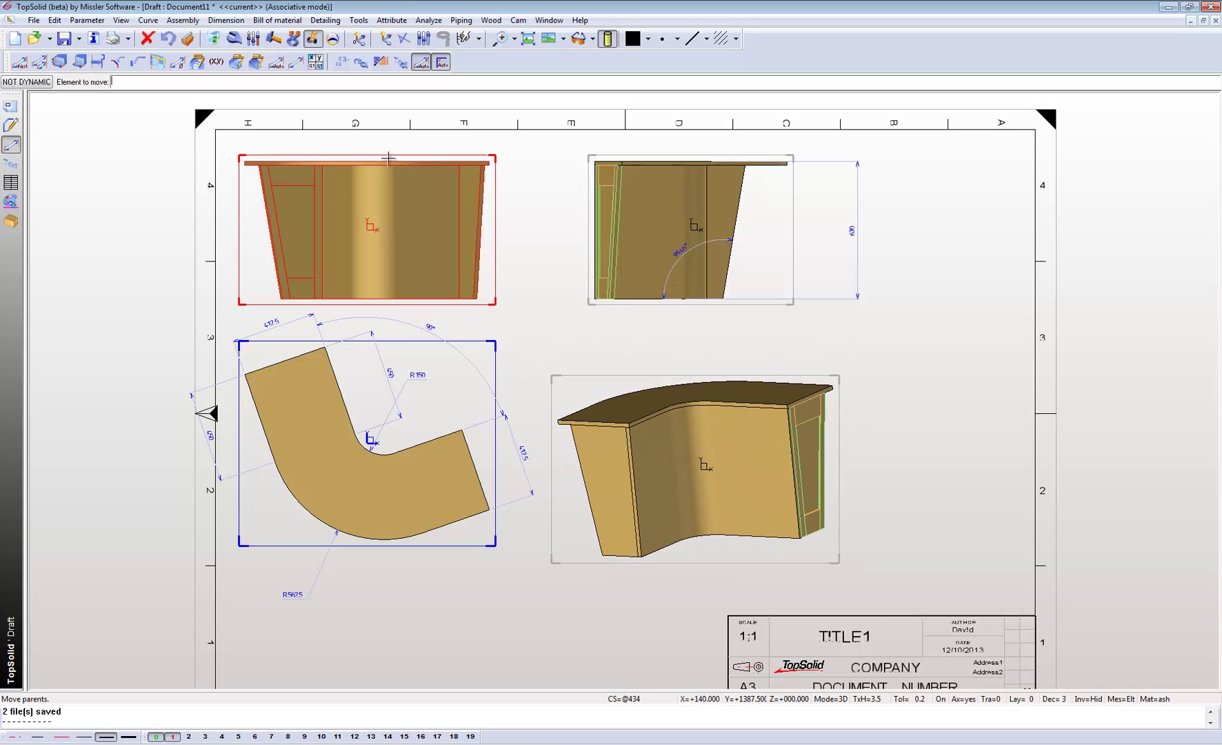
Cut a vertical full section A-A through the front view, inverted, placed top right.
click(10, 106)
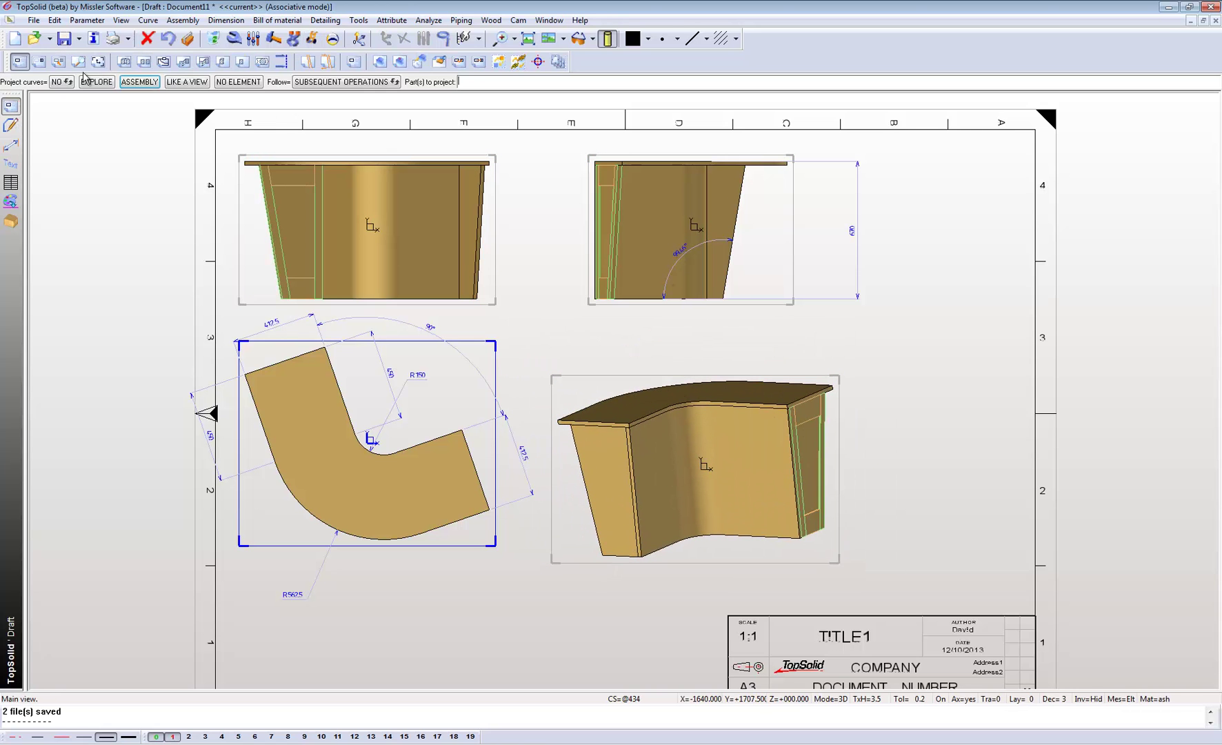
click(125, 62)
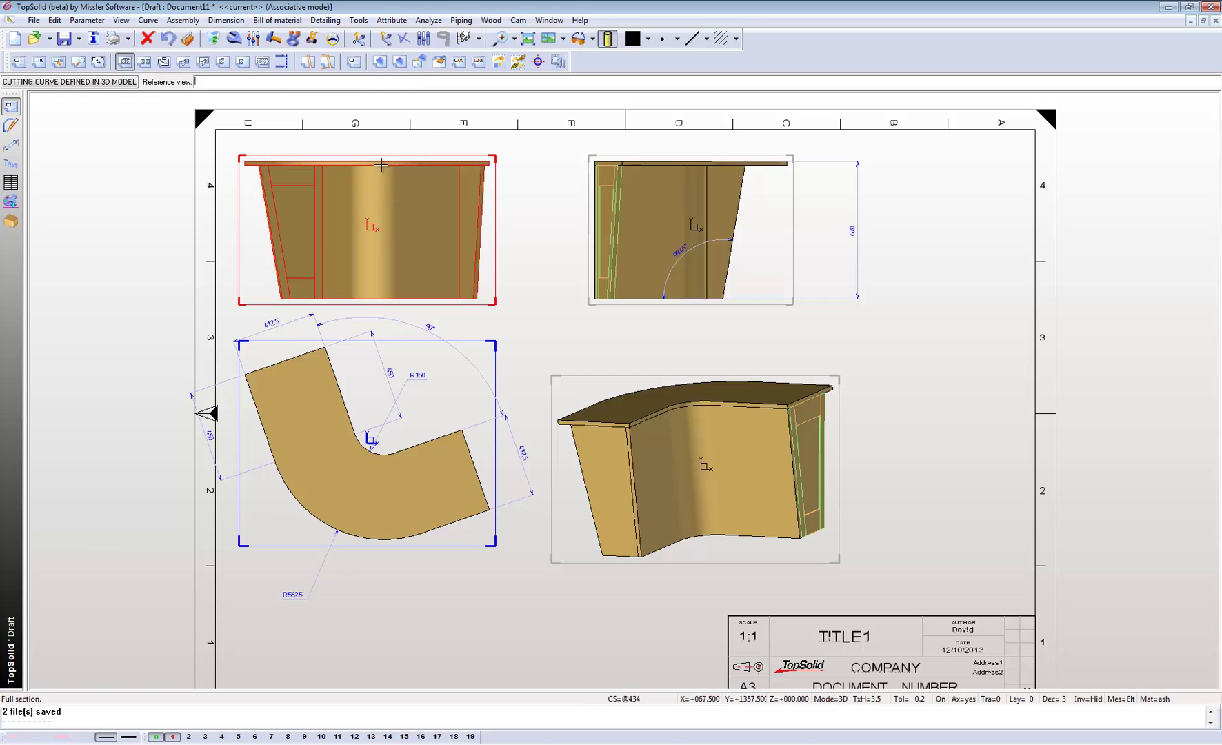
click(358, 159)
click(153, 84)
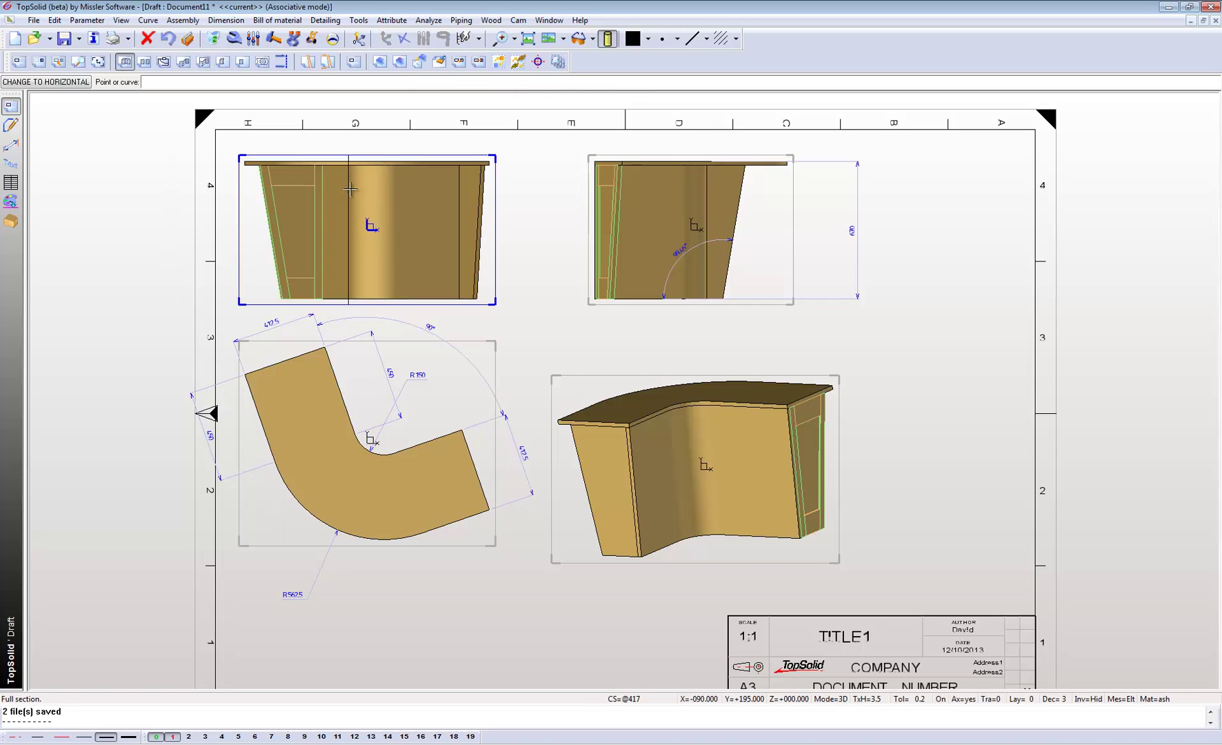
click(391, 192)
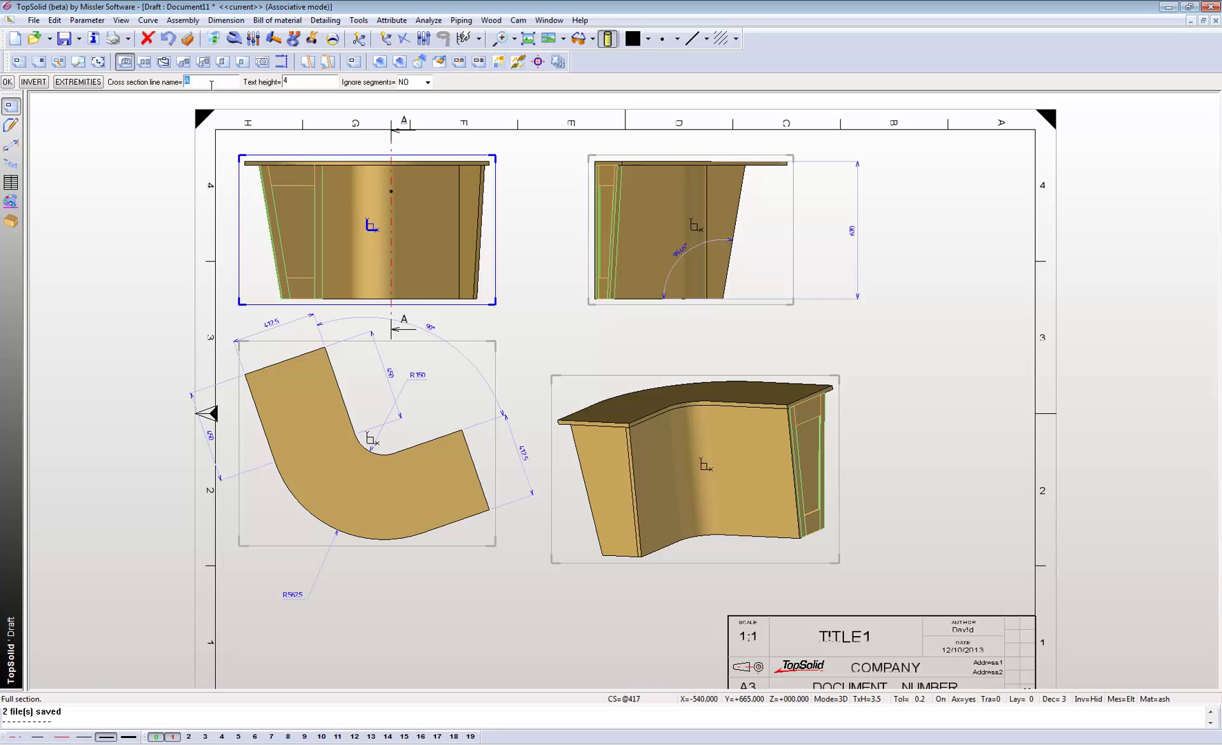
click(34, 82)
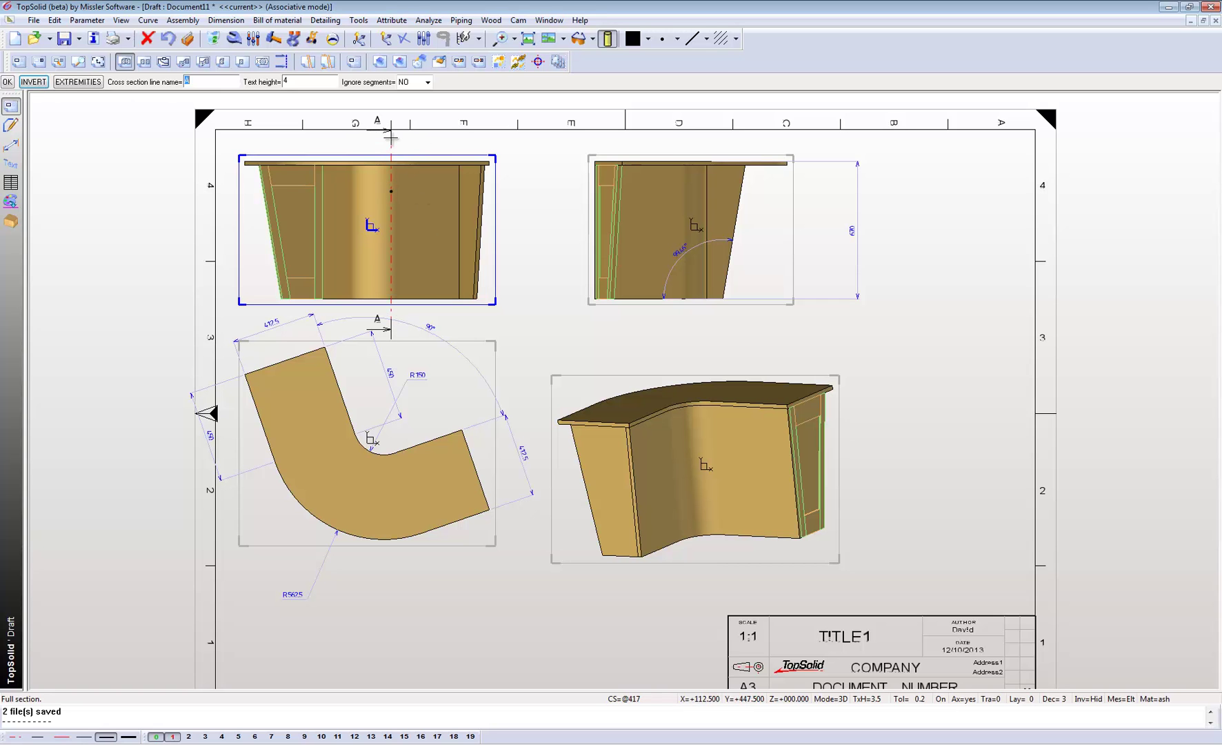
key(Return)
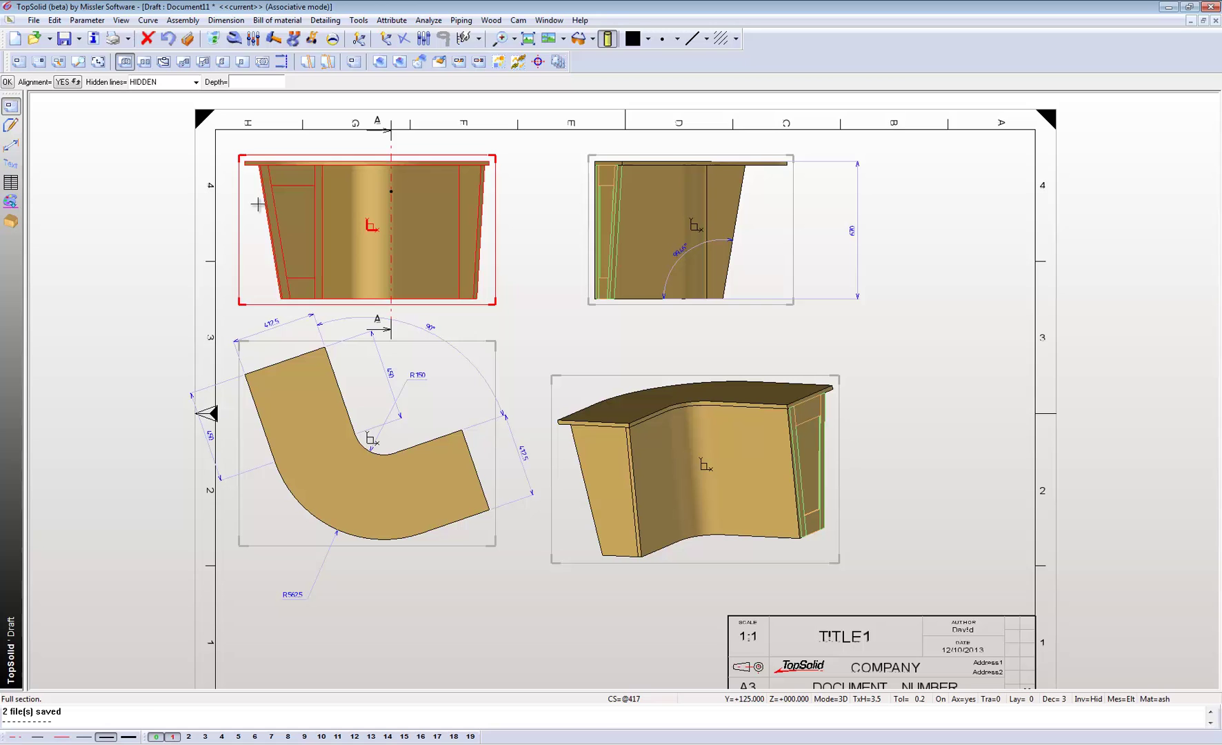
click(938, 207)
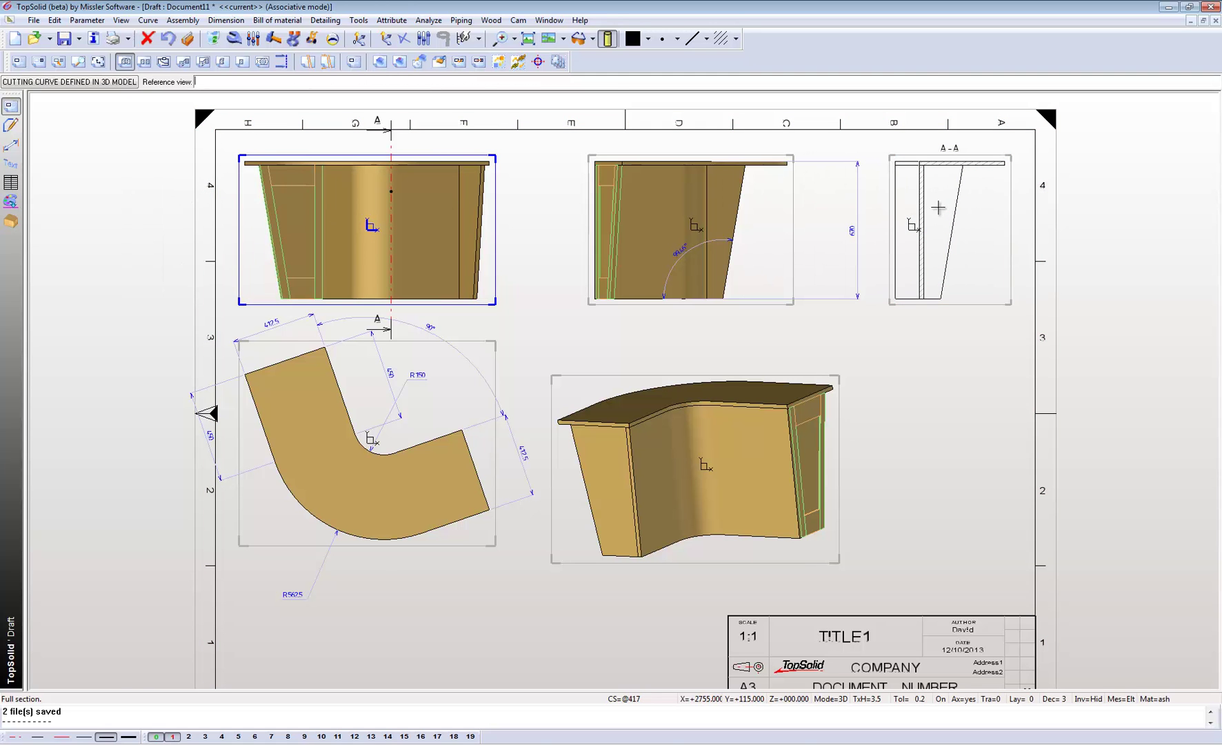
scroll(941, 166, up, 1)
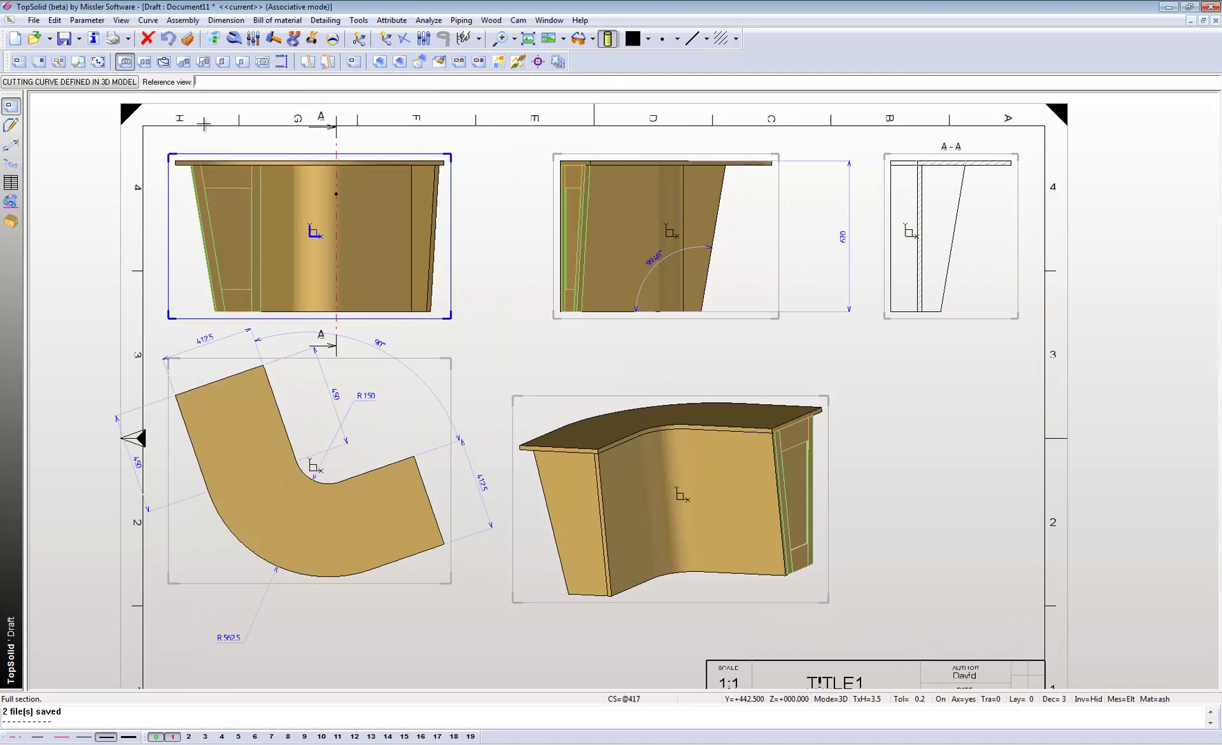
Create circular detail view A of section A-A's top corner, placed below the section.
click(77, 61)
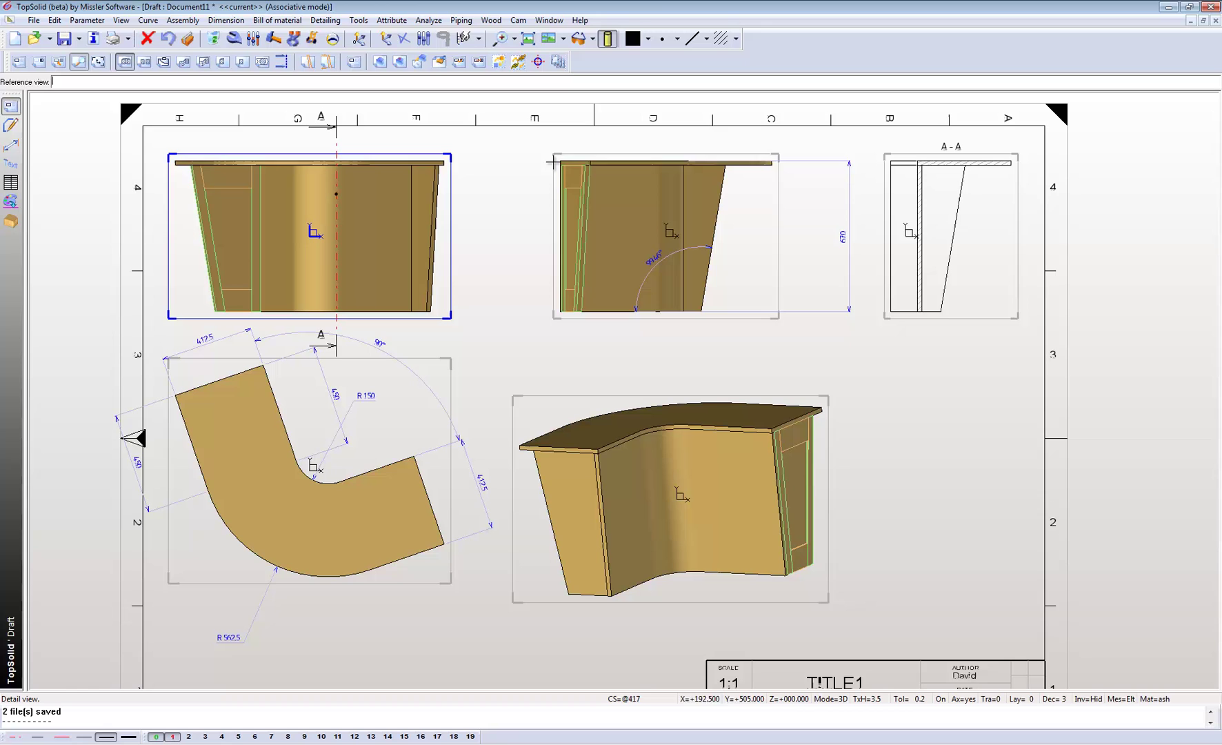
click(909, 230)
scroll(922, 161, up, 2)
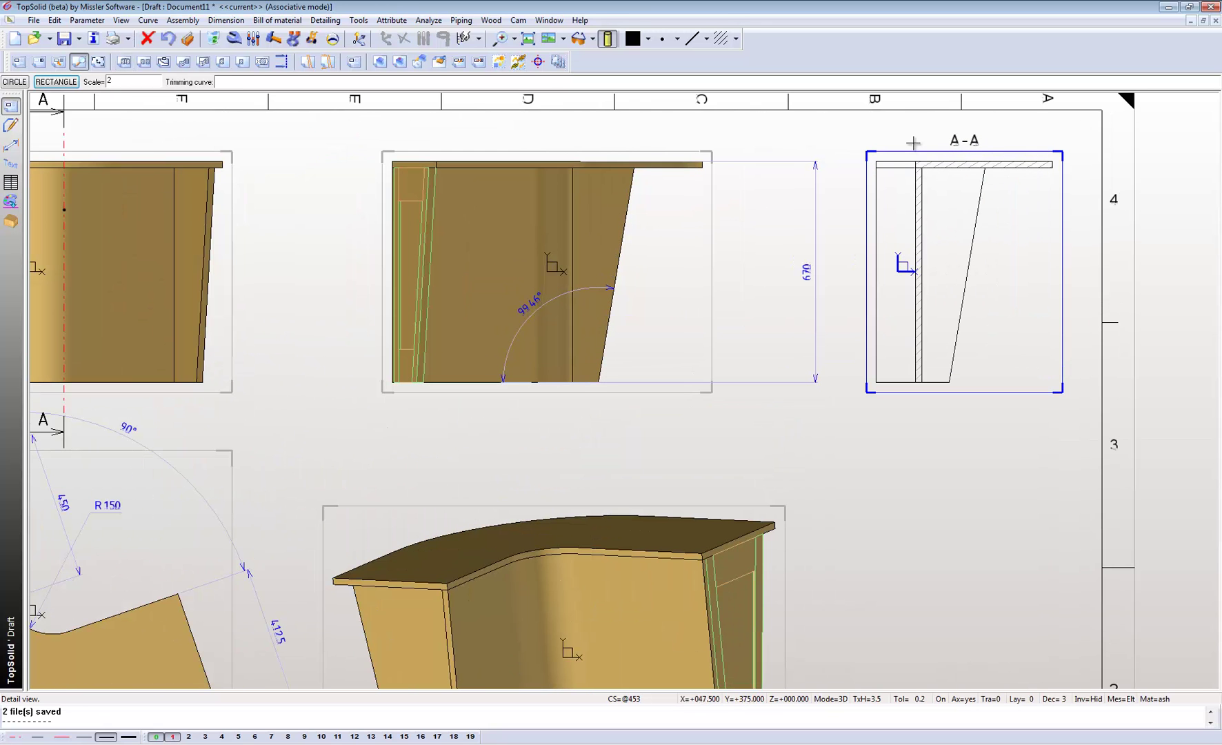
key(Return)
click(921, 168)
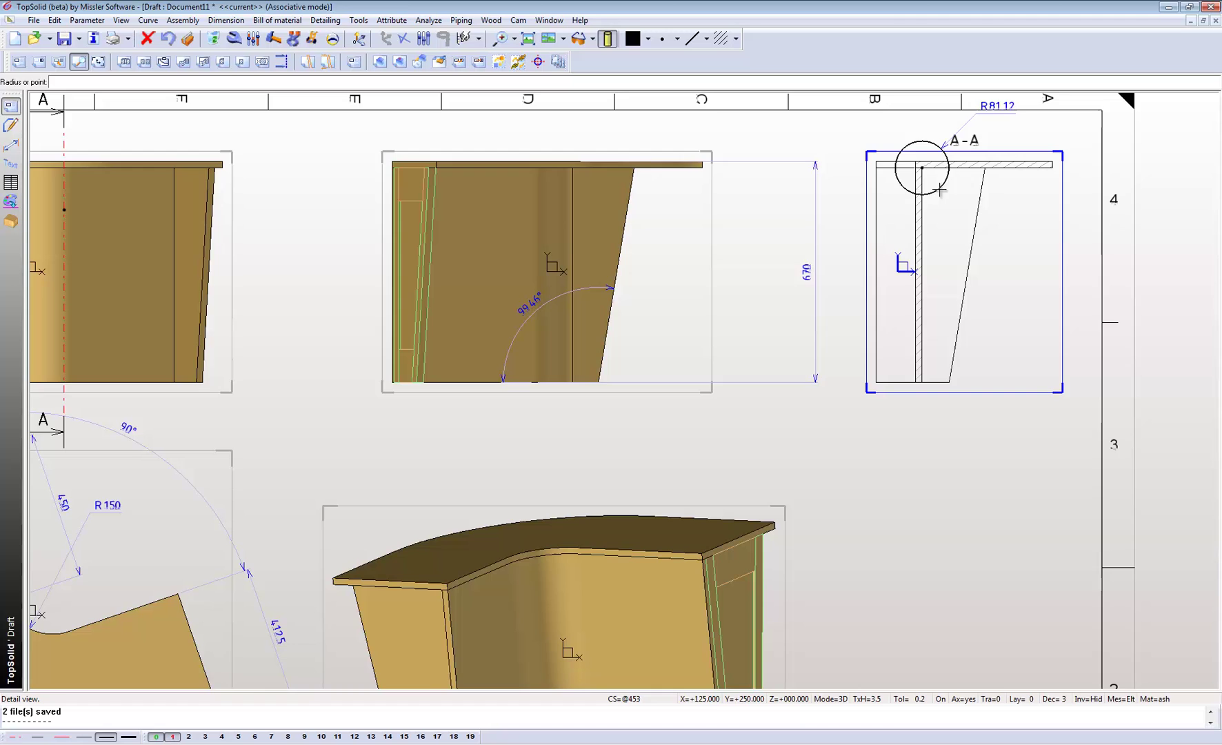
click(937, 187)
scroll(938, 188, down, 2)
click(941, 424)
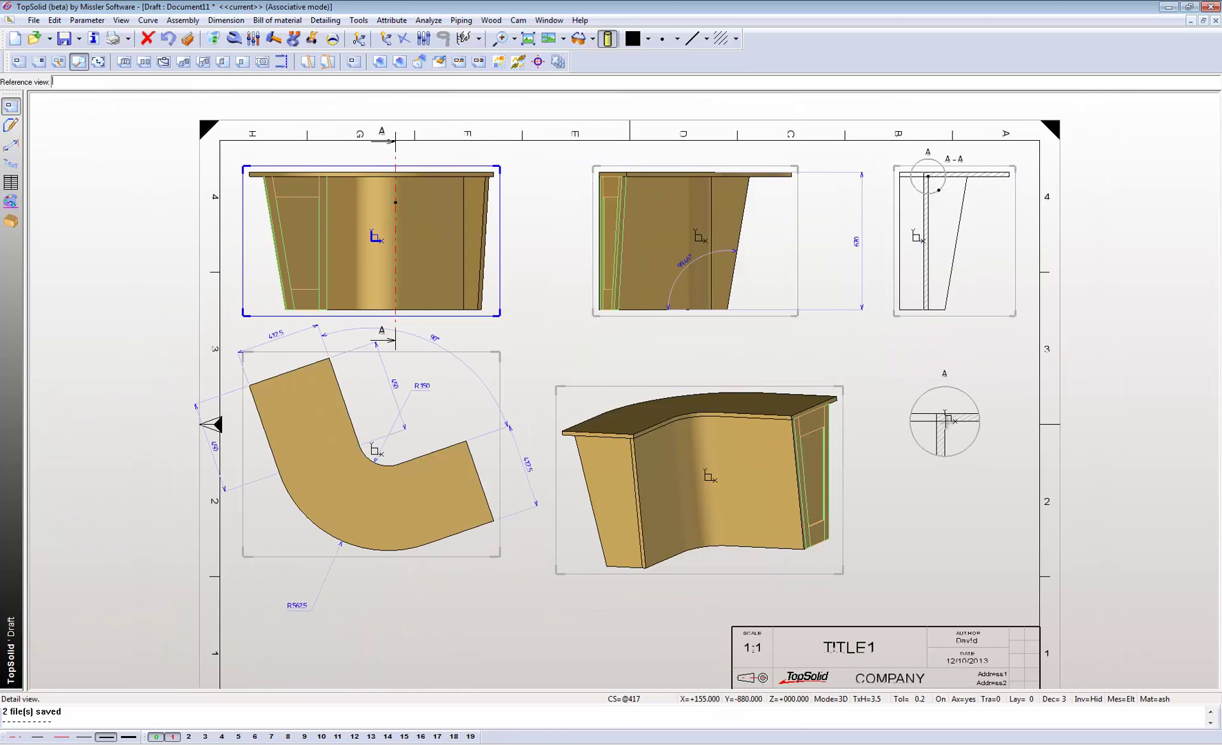
scroll(948, 414, up, 2)
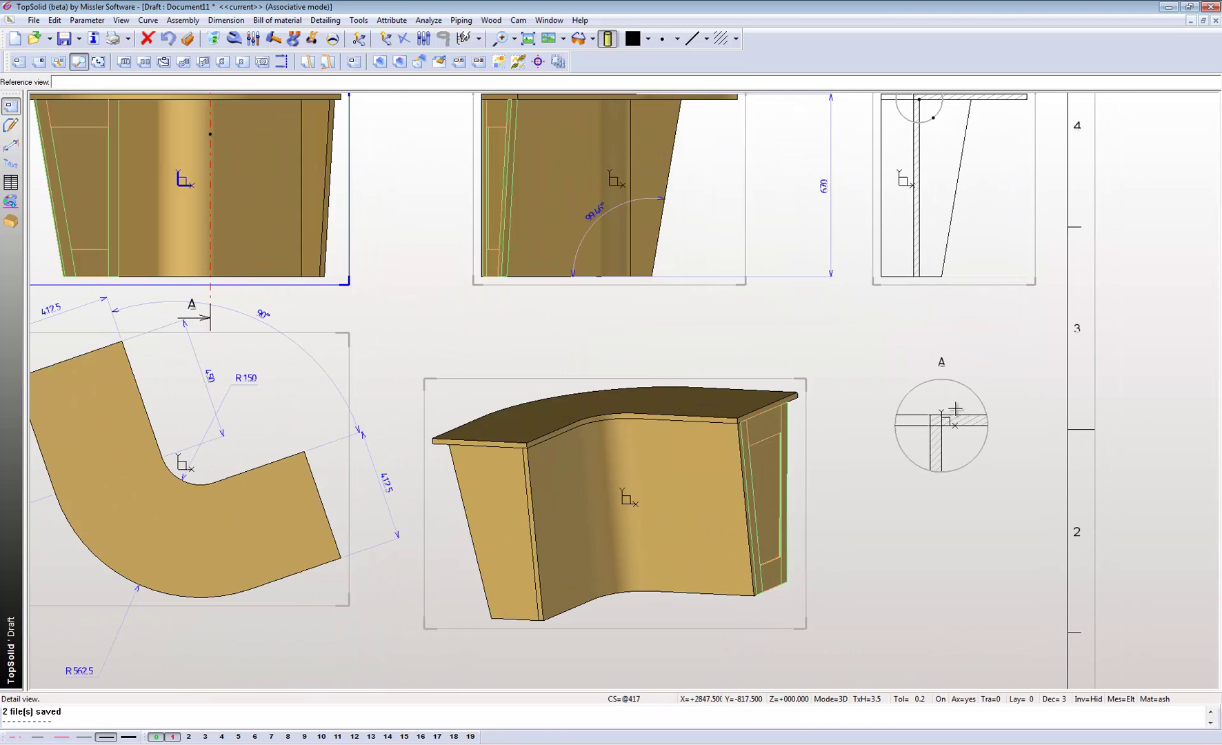
Dimension detail A with the 20.51 measurement and the 103.16 top panel width.
click(11, 144)
scroll(913, 429, up, 2)
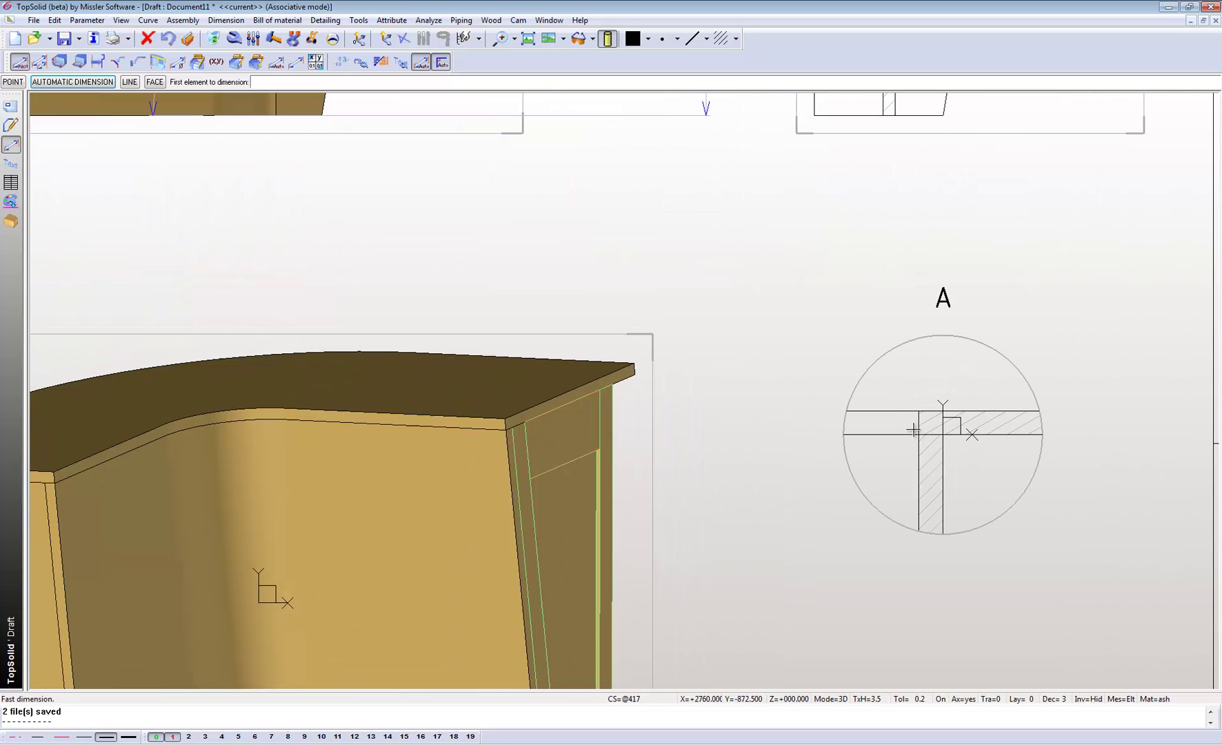
click(917, 422)
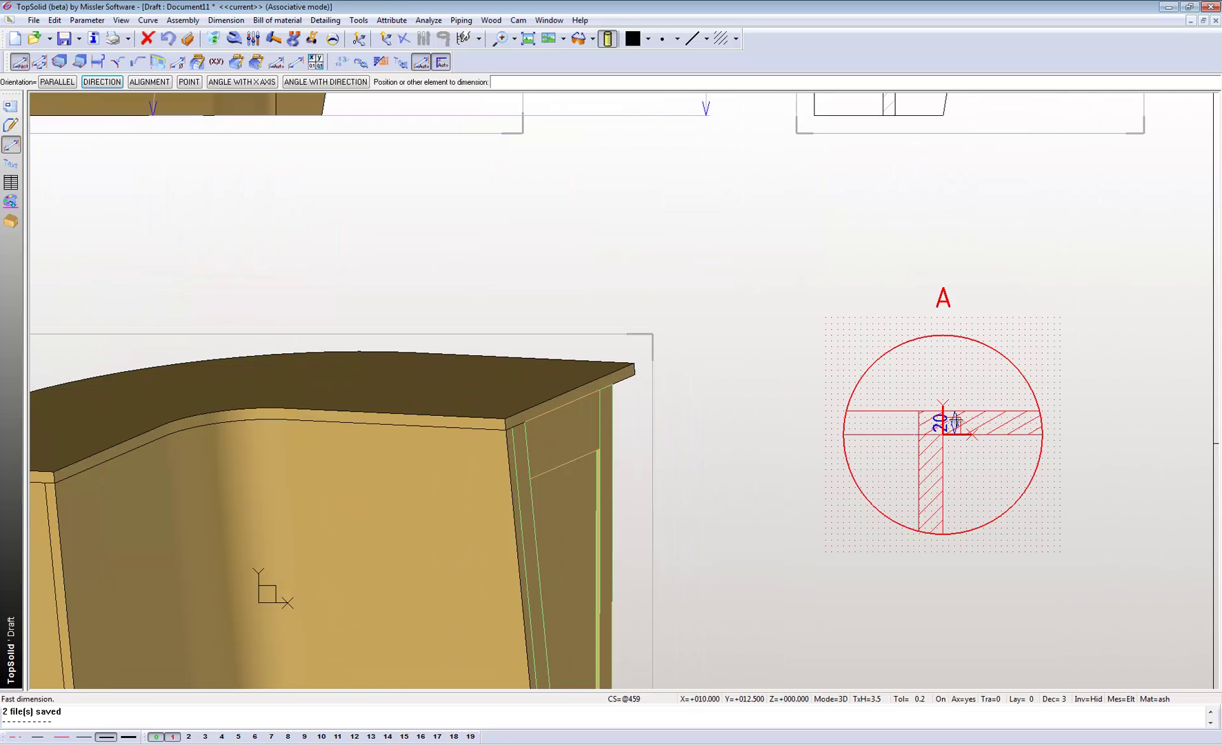
click(943, 447)
click(930, 266)
scroll(930, 270, down, 2)
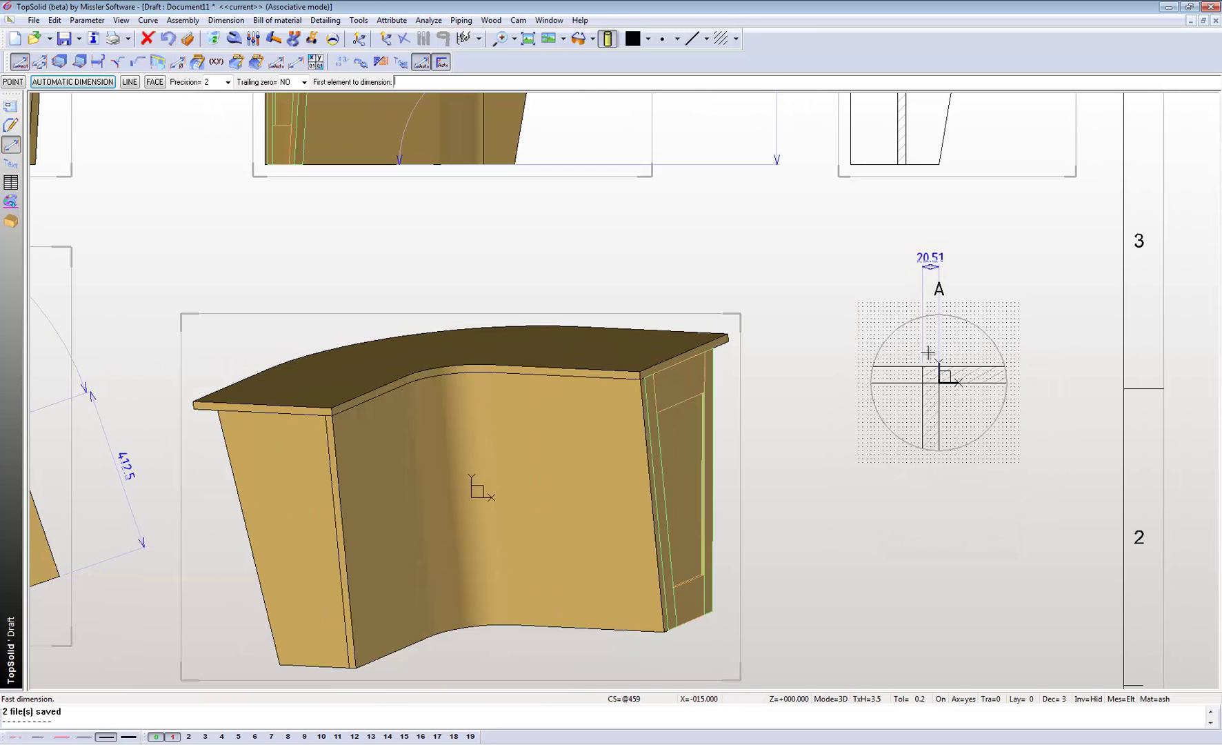
click(954, 366)
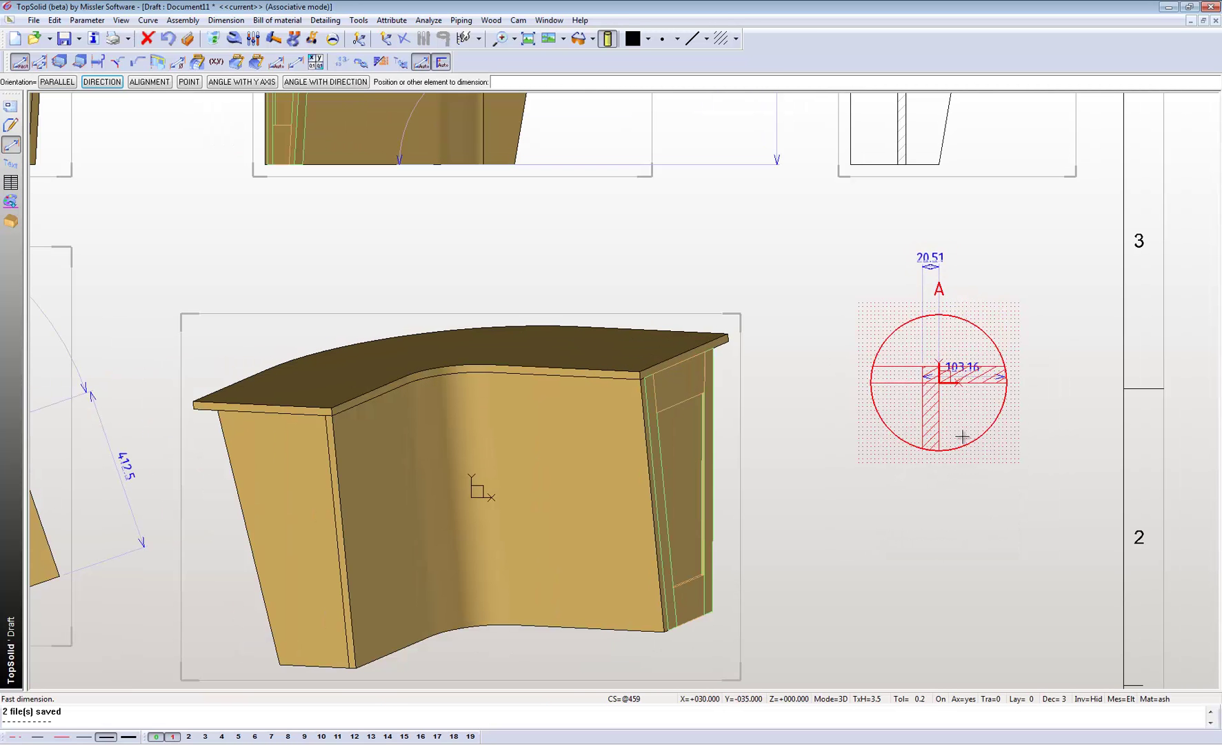
click(962, 512)
scroll(909, 422, down, 3)
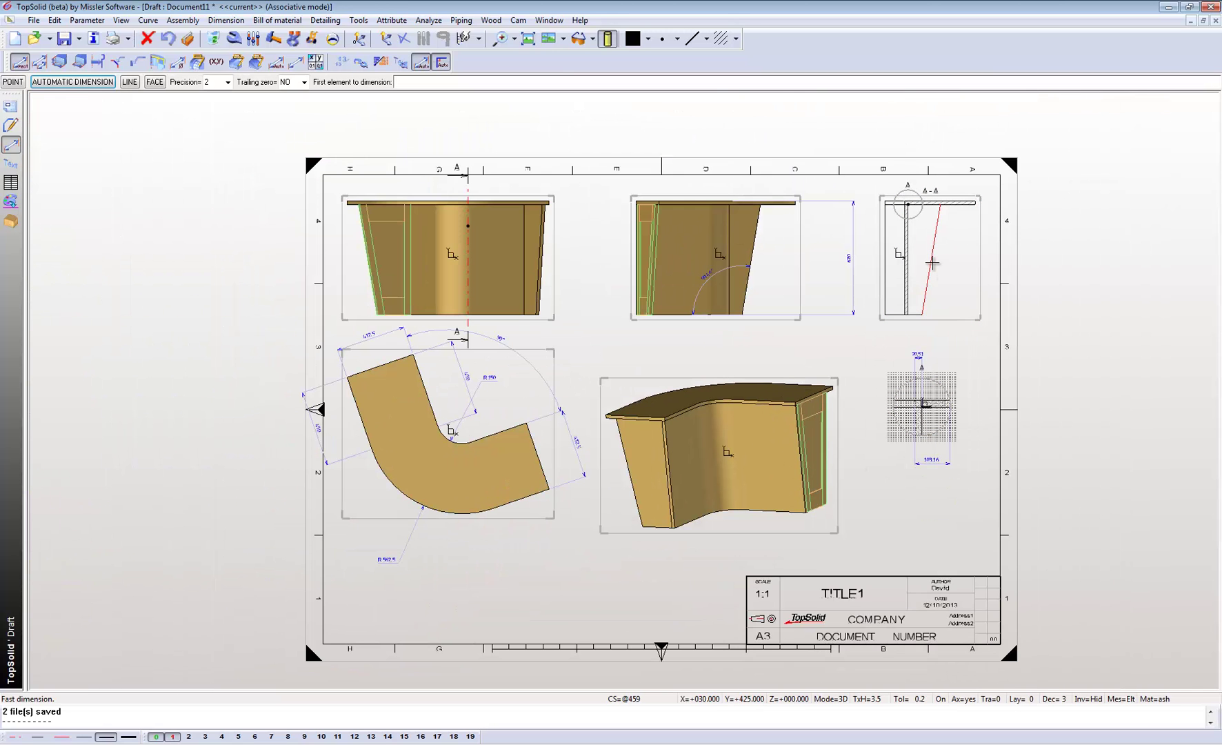
Add a 90.5° angle on the slanted side of section A-A.
click(930, 264)
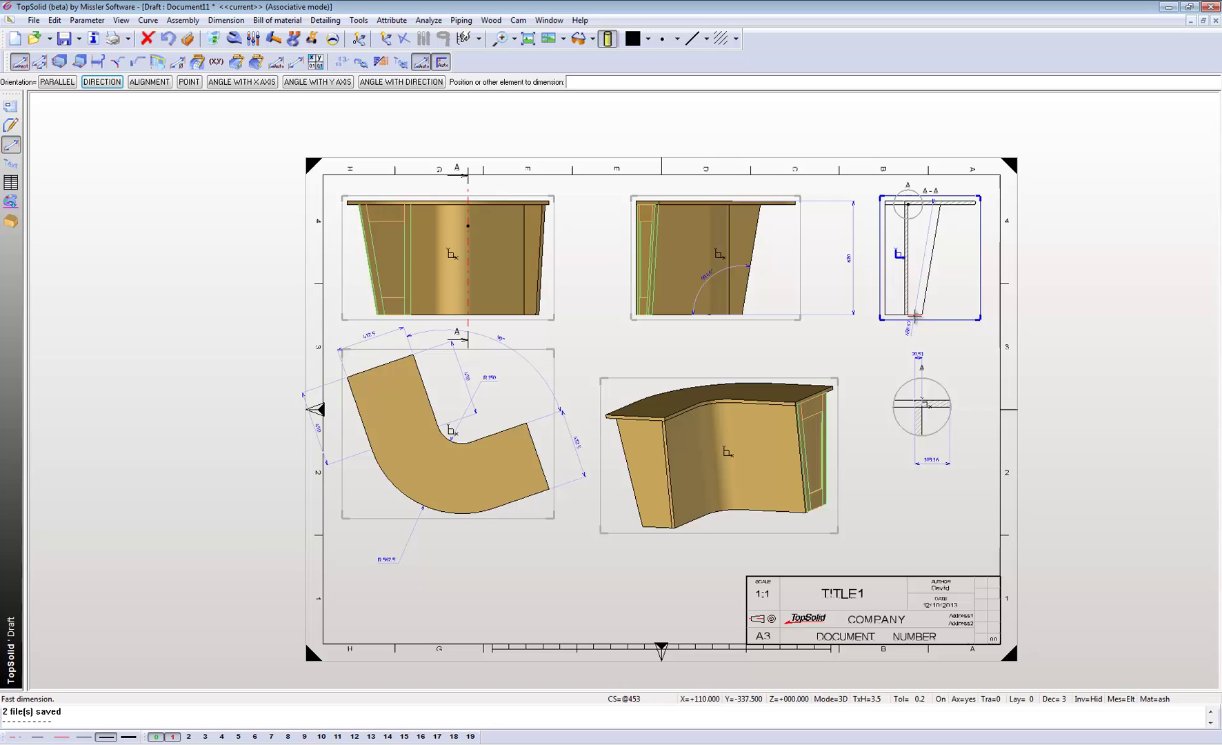
click(908, 313)
click(953, 288)
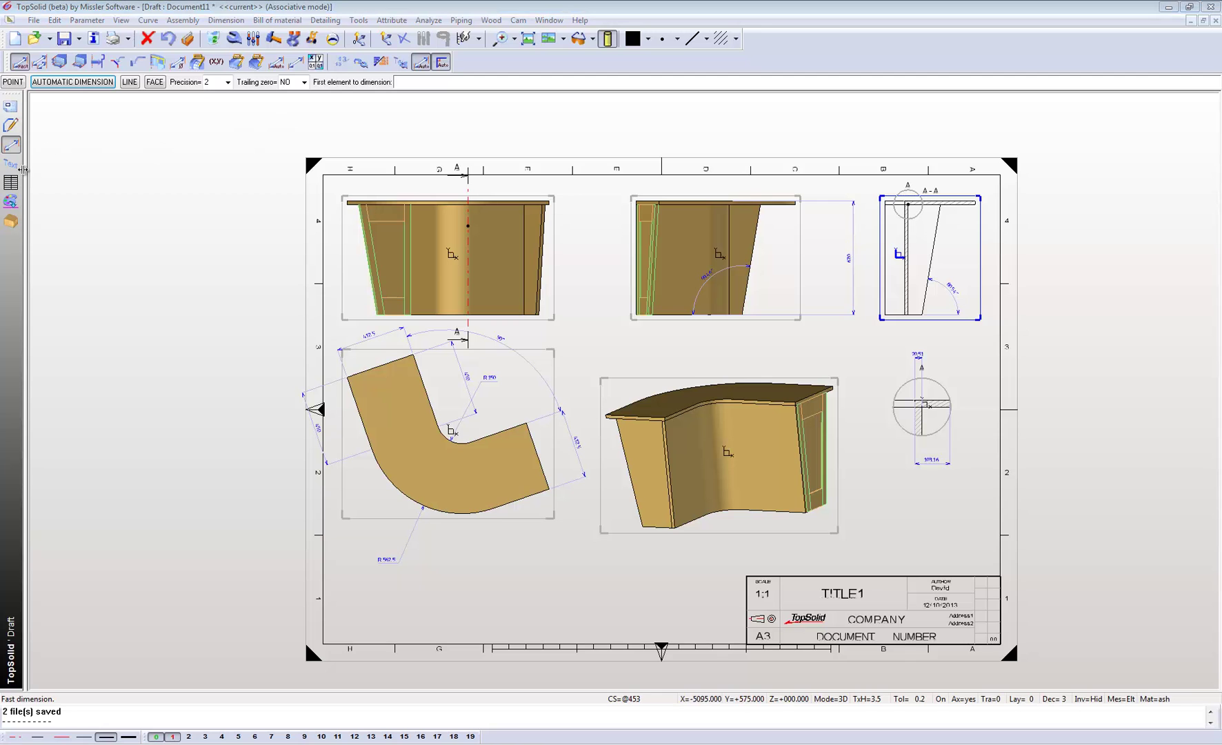
Add a 'TopSolid Wood' note with a leader pointing to the desk top.
click(11, 164)
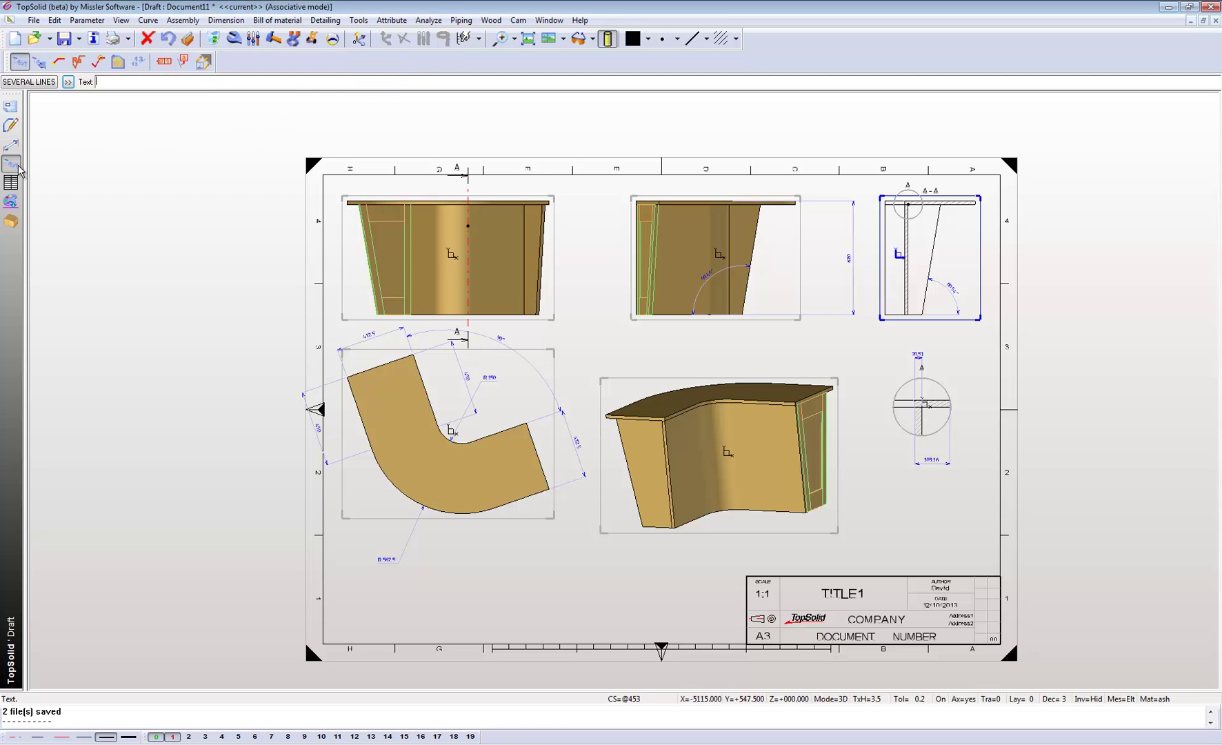
click(60, 61)
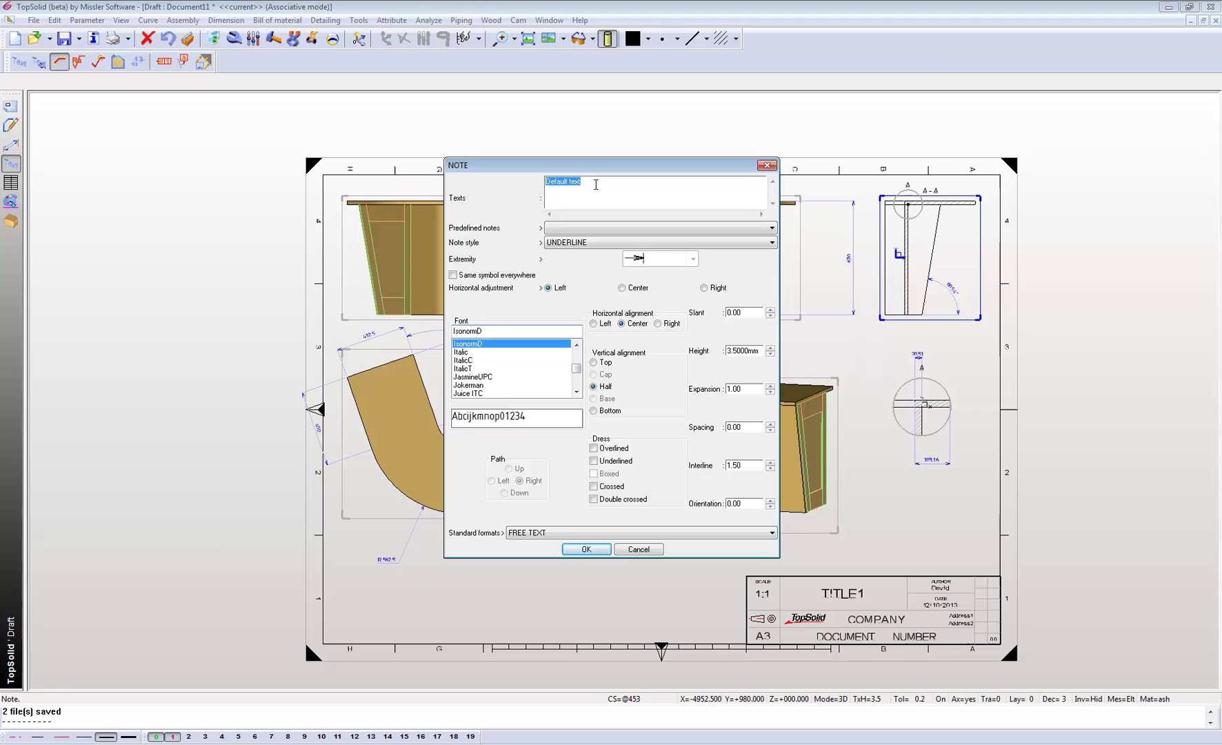
text(To)
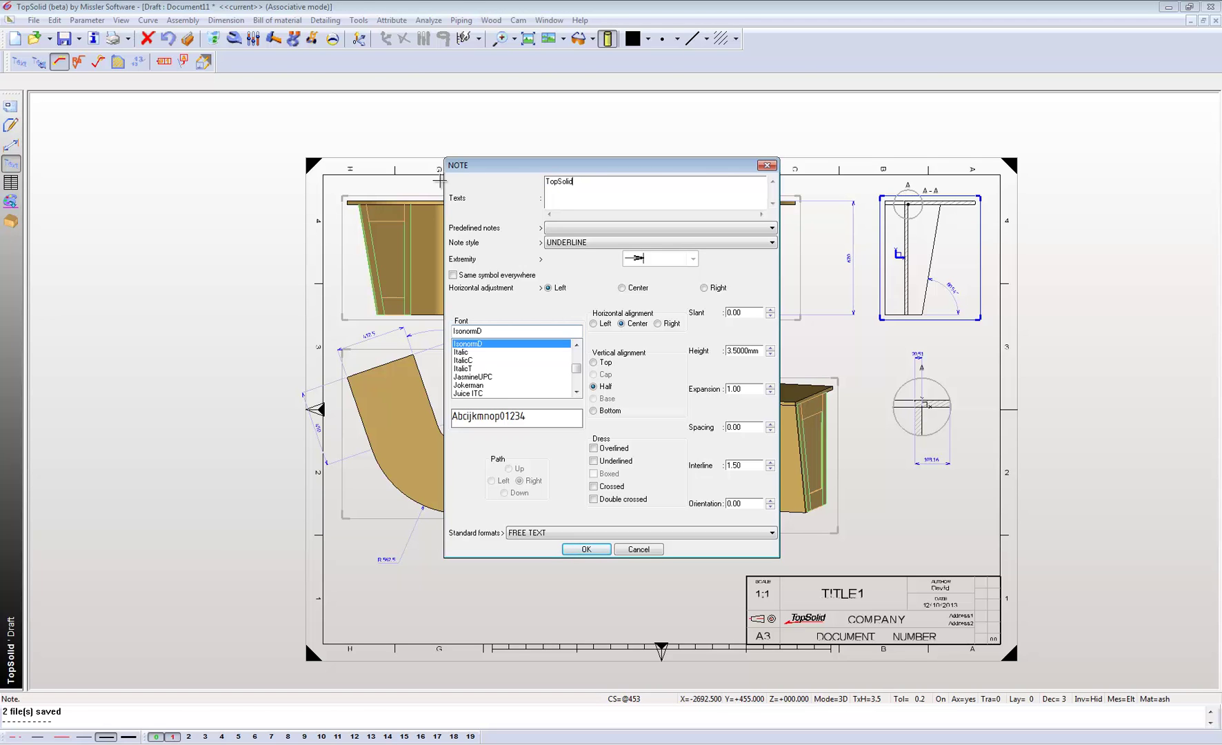
text(pSolid Wood)
click(586, 550)
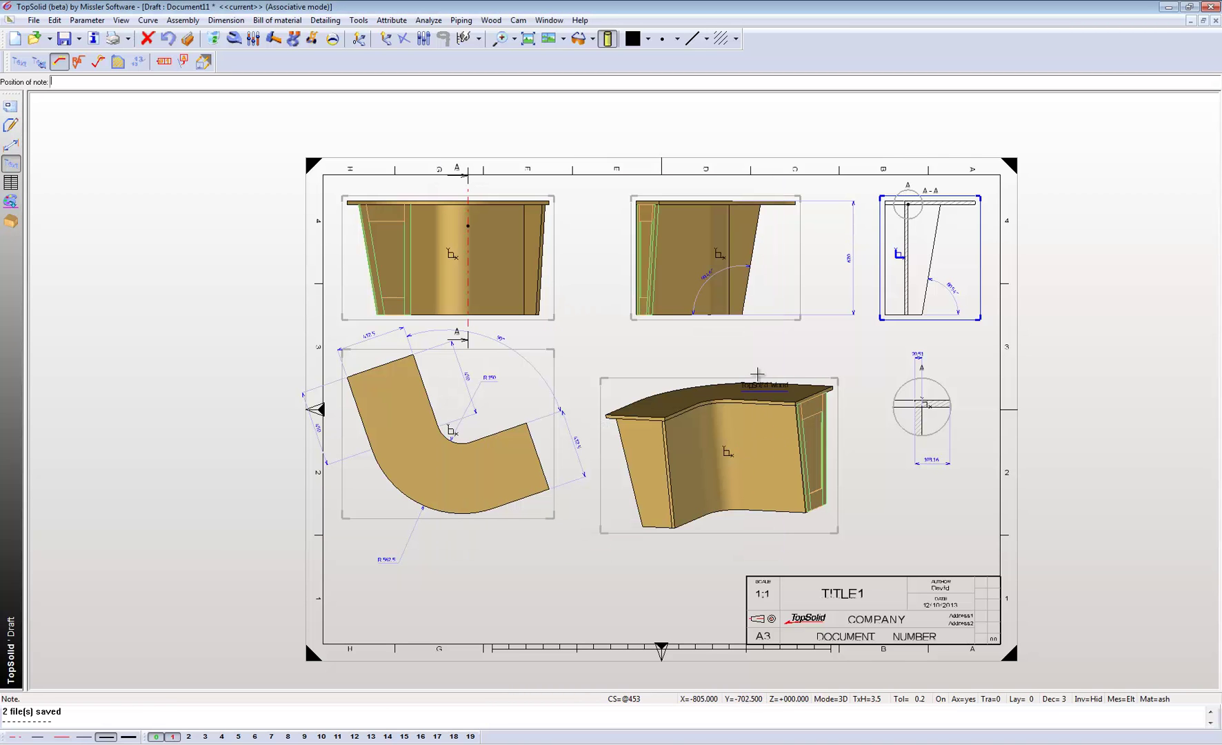
click(792, 343)
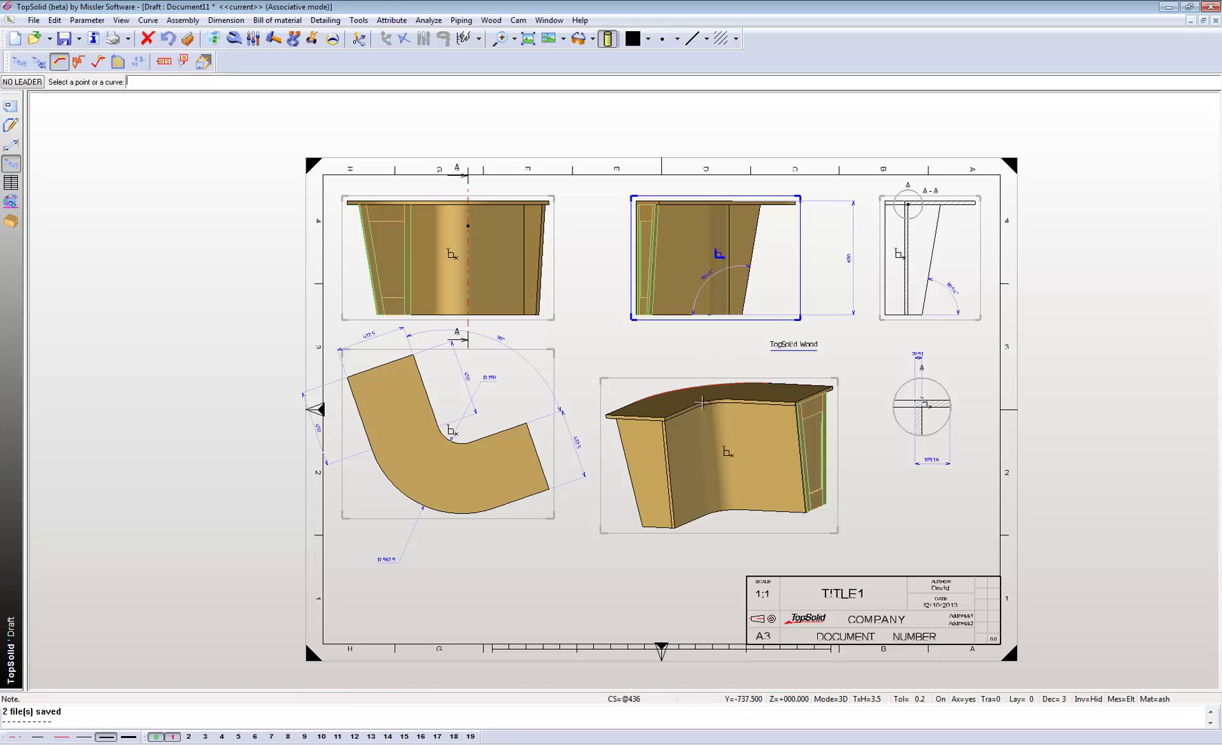
click(662, 418)
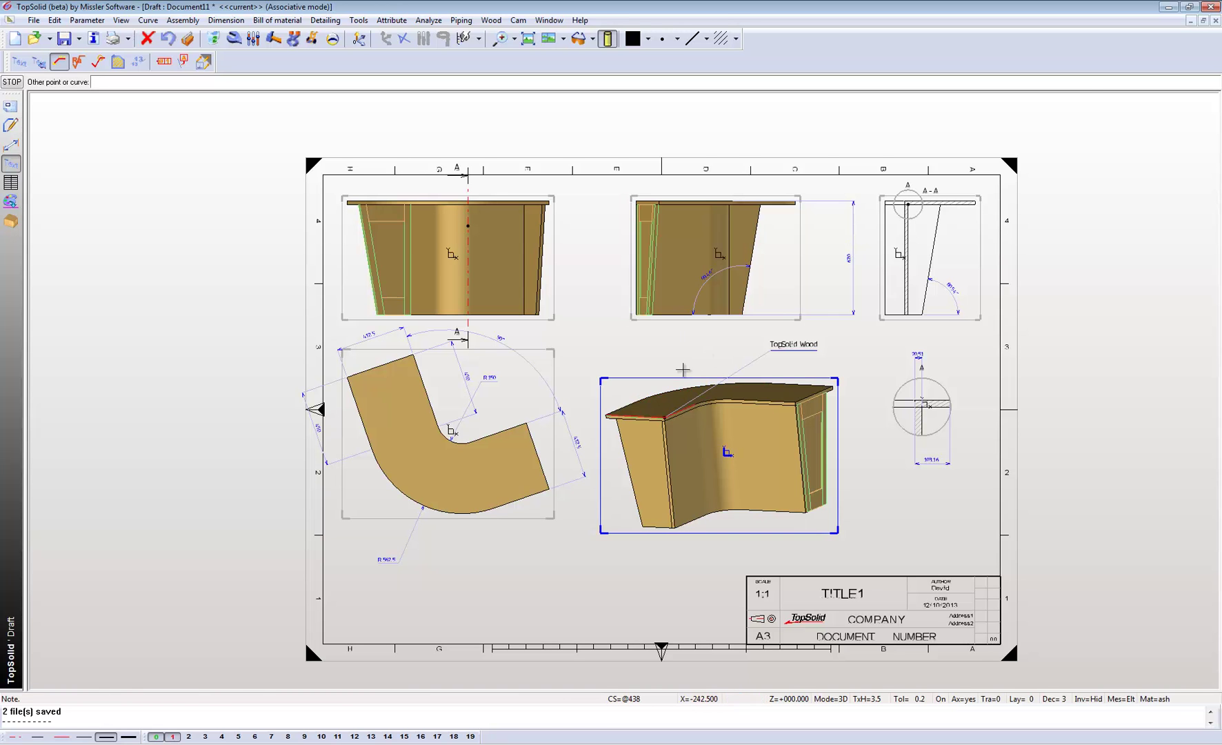
scroll(679, 348, up, 1)
scroll(668, 387, down, 1)
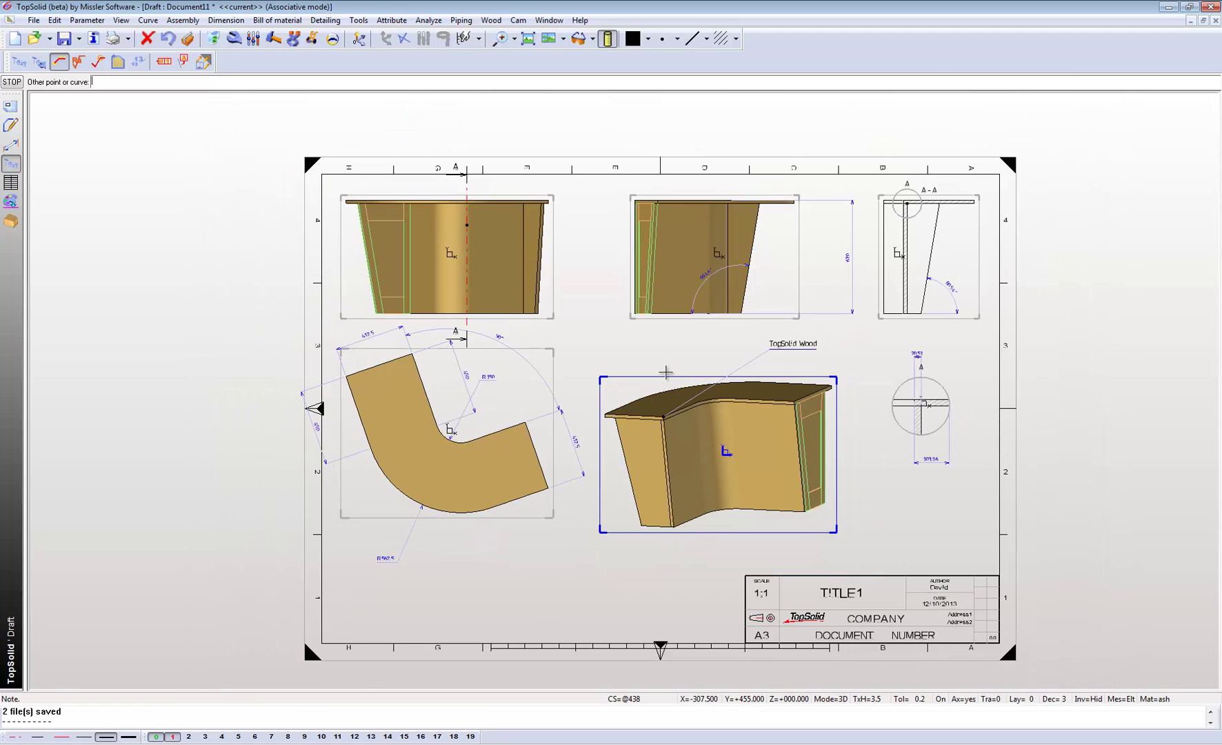
Move the 'TopSolid Wood' note just above the isometric view.
click(313, 39)
click(792, 343)
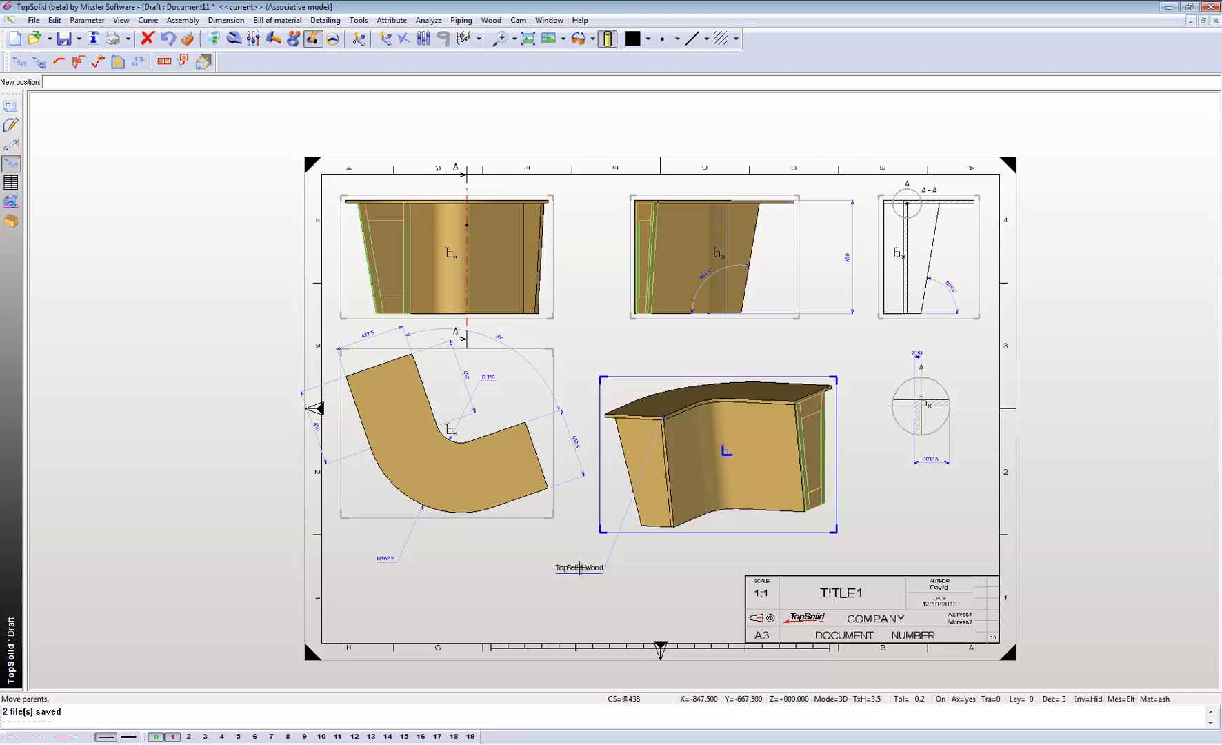
click(743, 347)
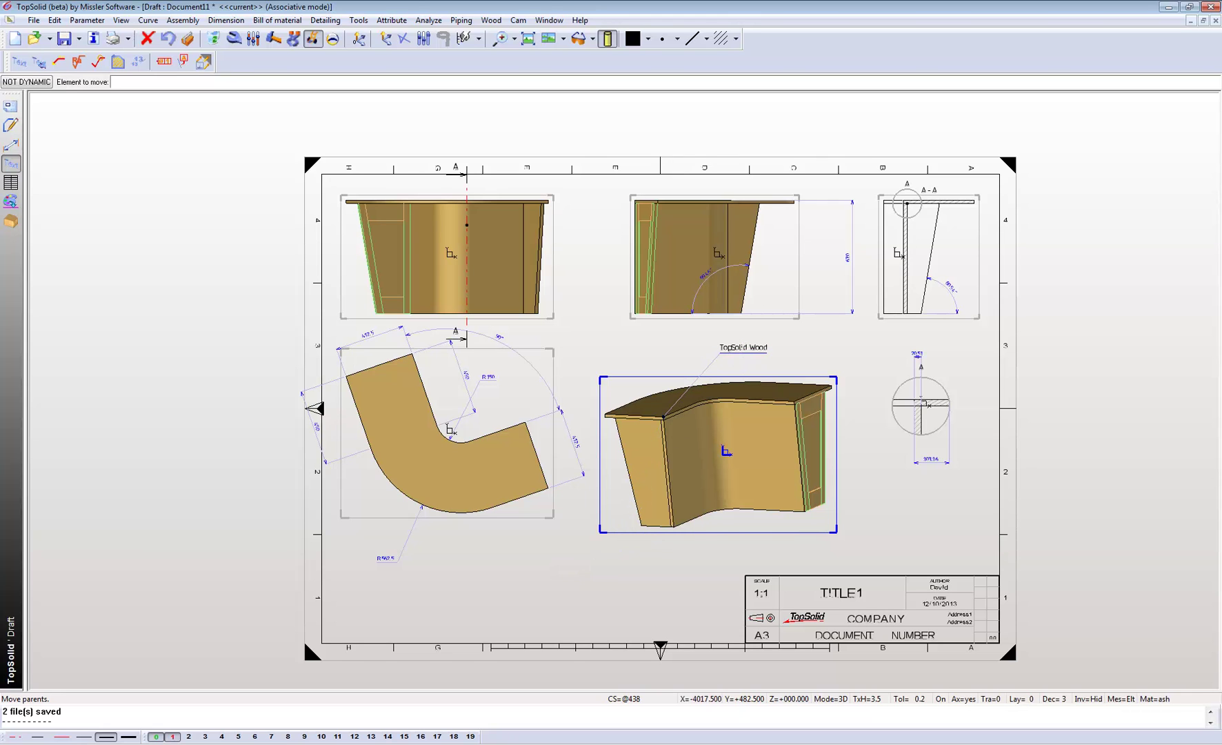
Start a bill of materials using the TopWood template.
click(10, 183)
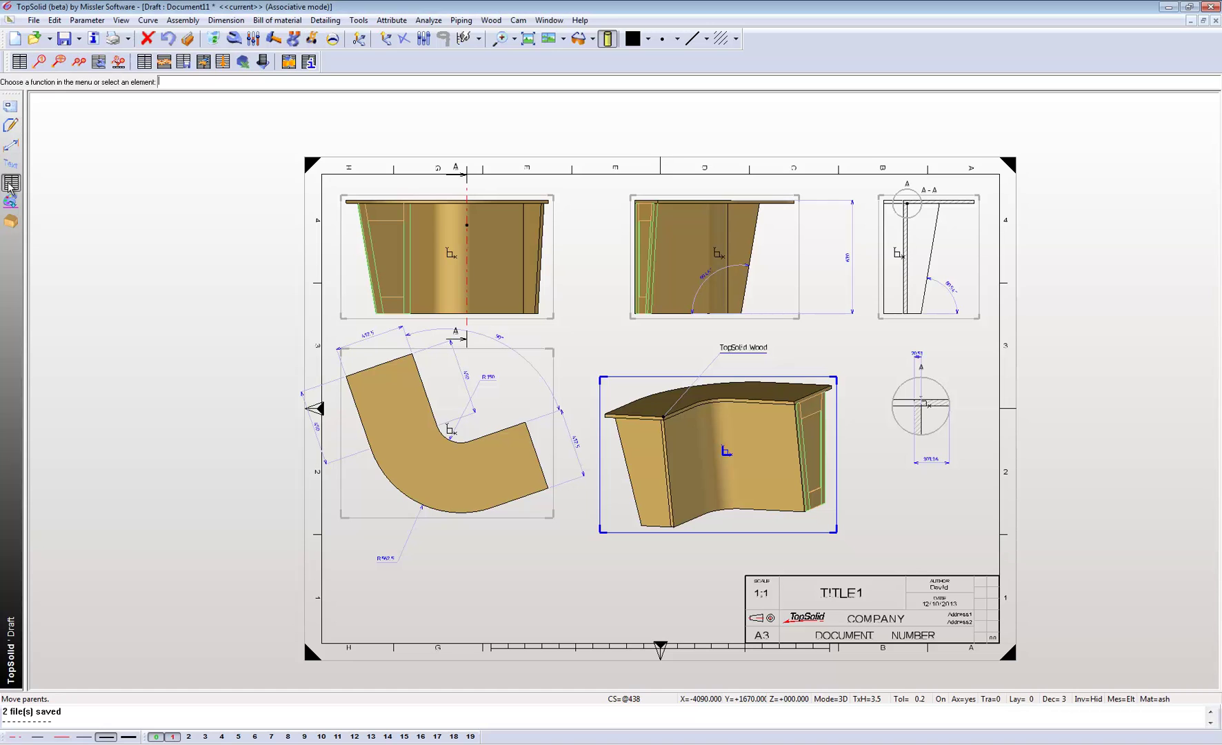
click(19, 62)
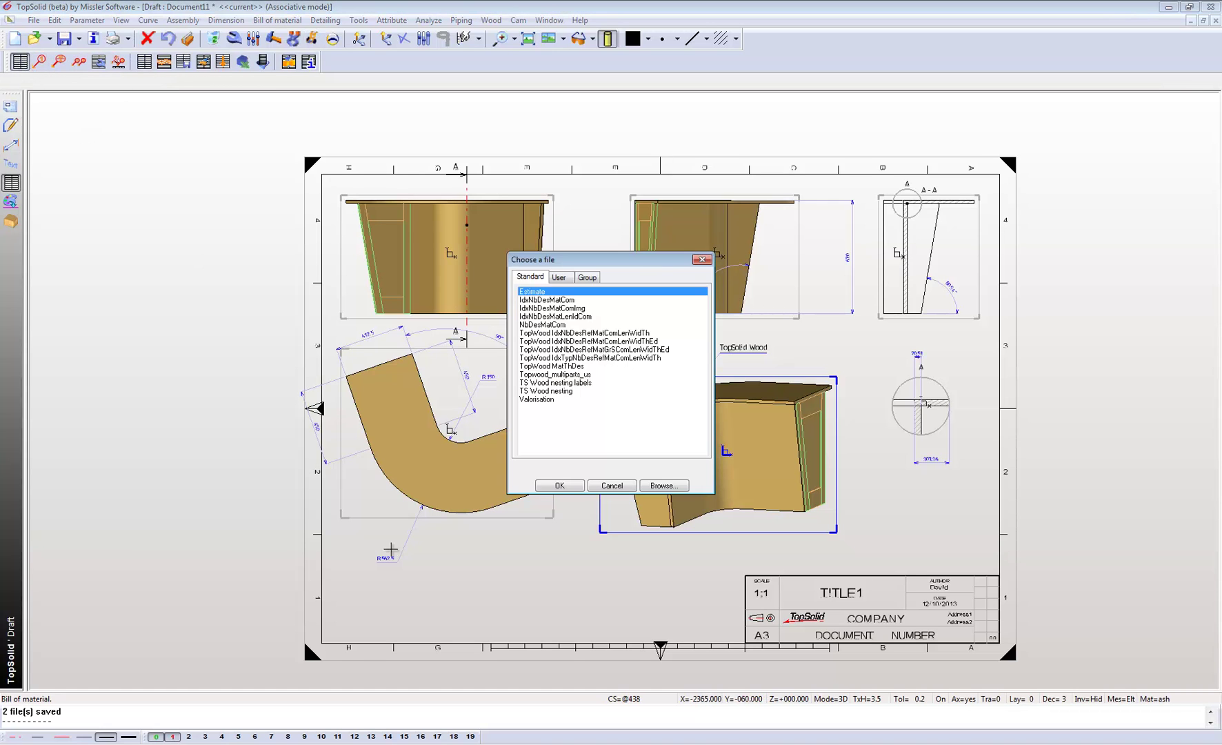
click(598, 349)
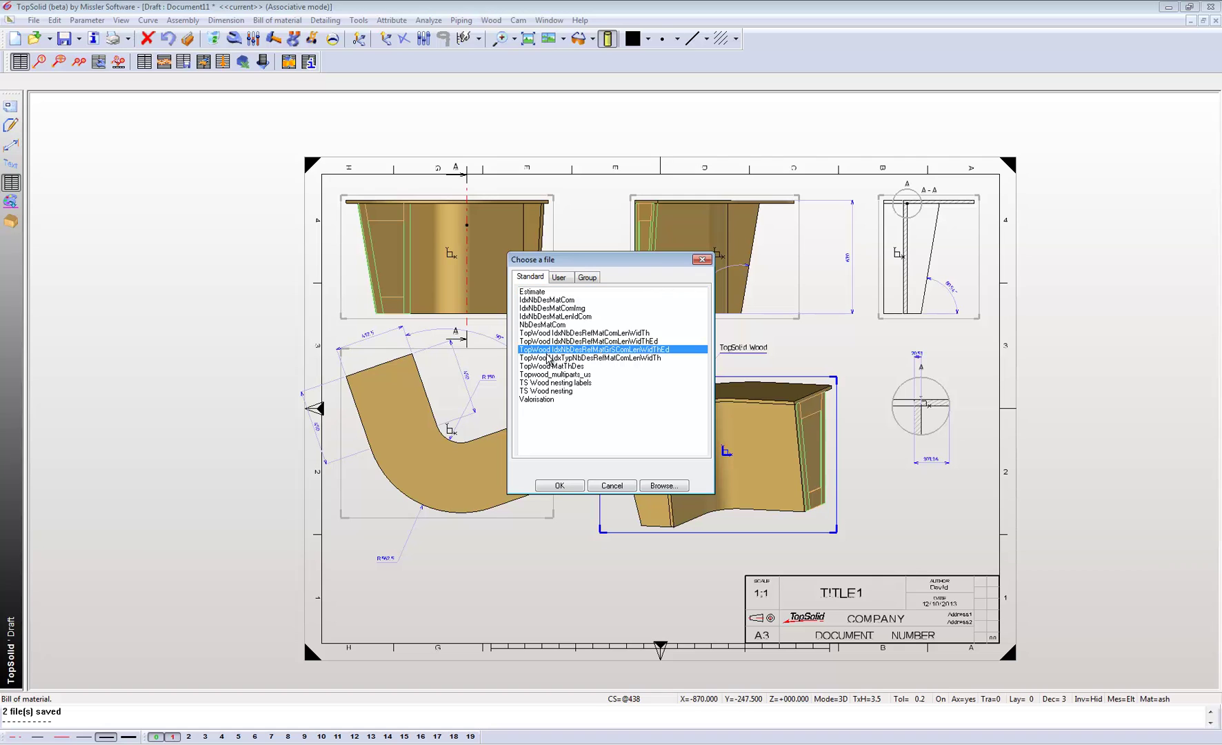
click(560, 485)
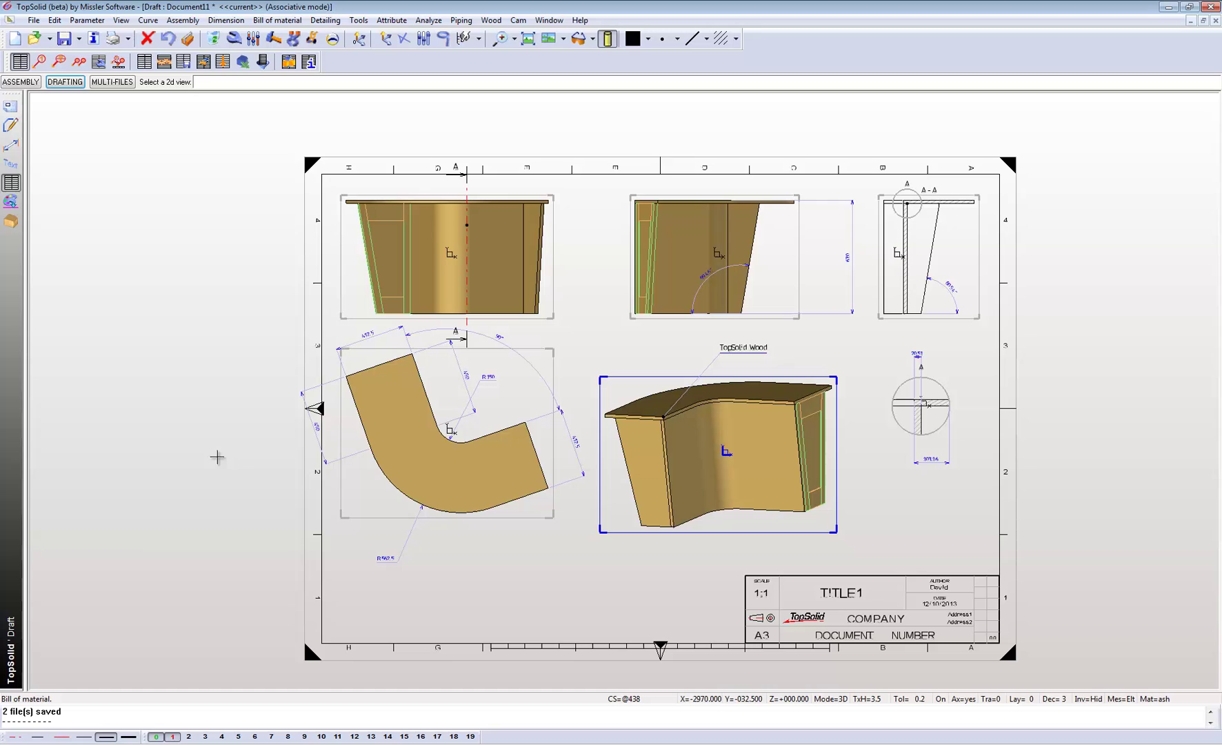
Build the BOM from the top-left view, spanning the bottom-left corner to the title block.
click(286, 213)
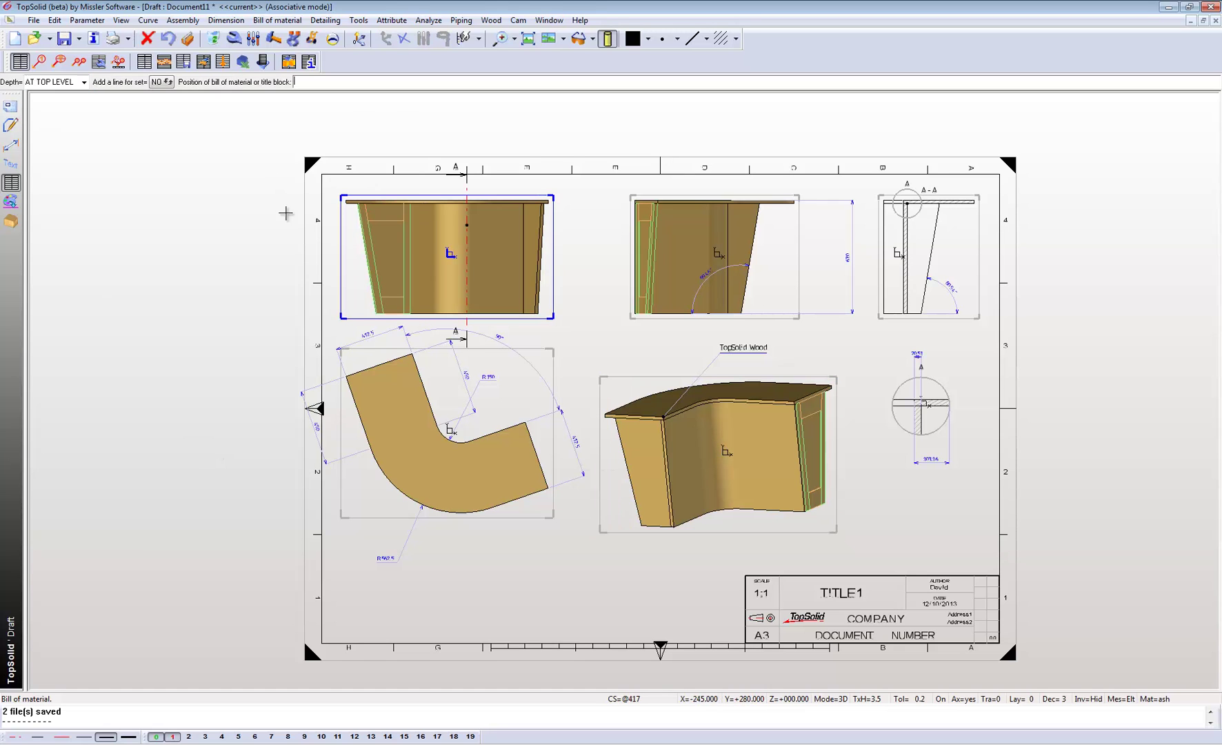
click(323, 644)
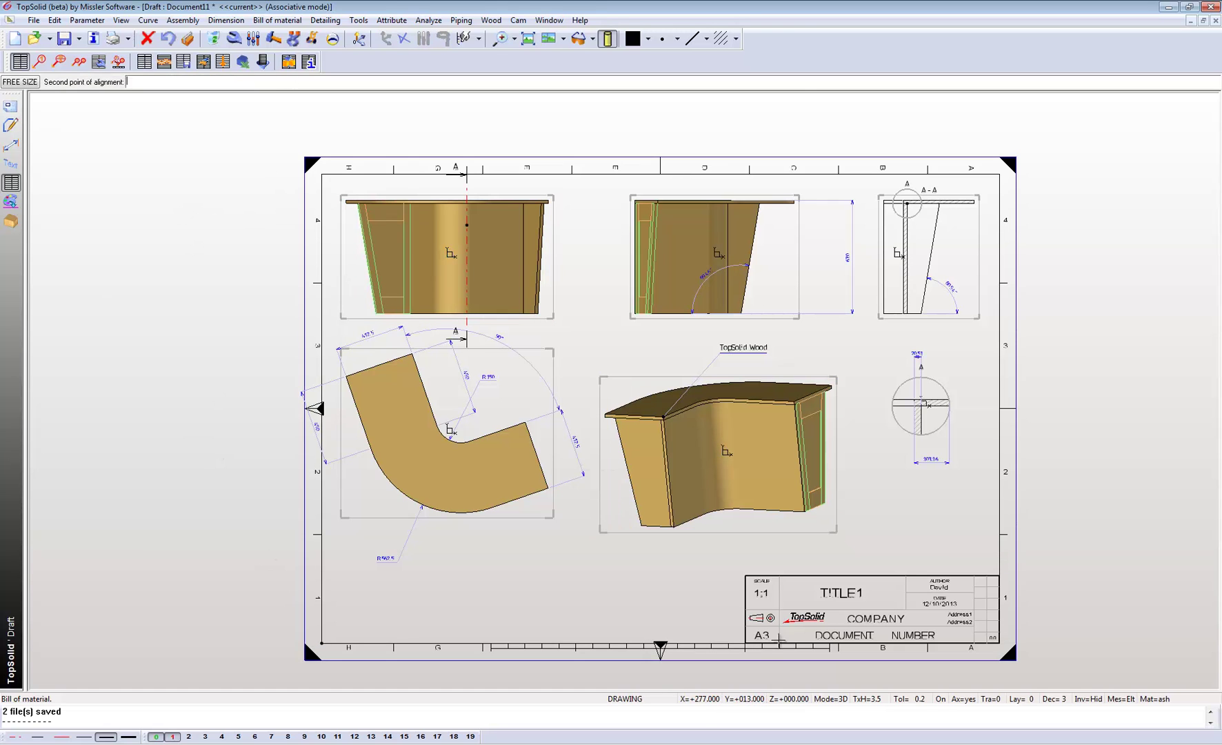
click(745, 642)
scroll(473, 624, up, 1)
scroll(270, 588, up, 2)
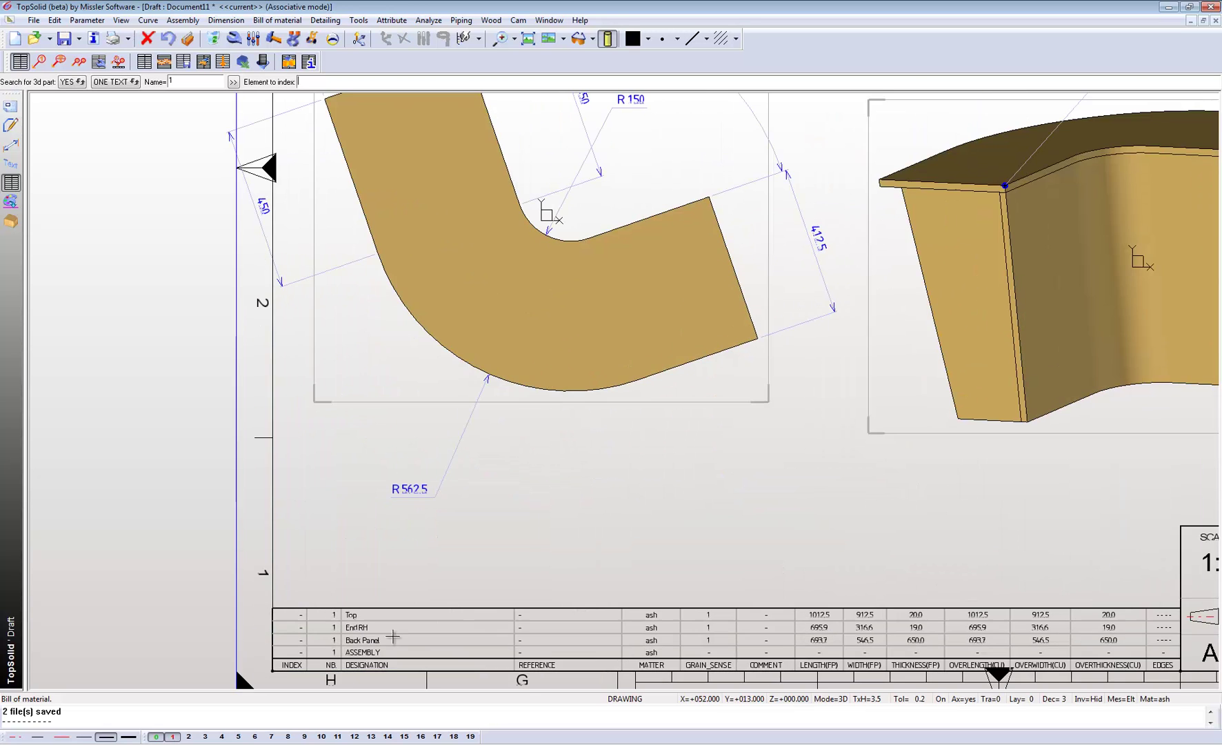
scroll(283, 550, down, 1)
scroll(274, 486, down, 2)
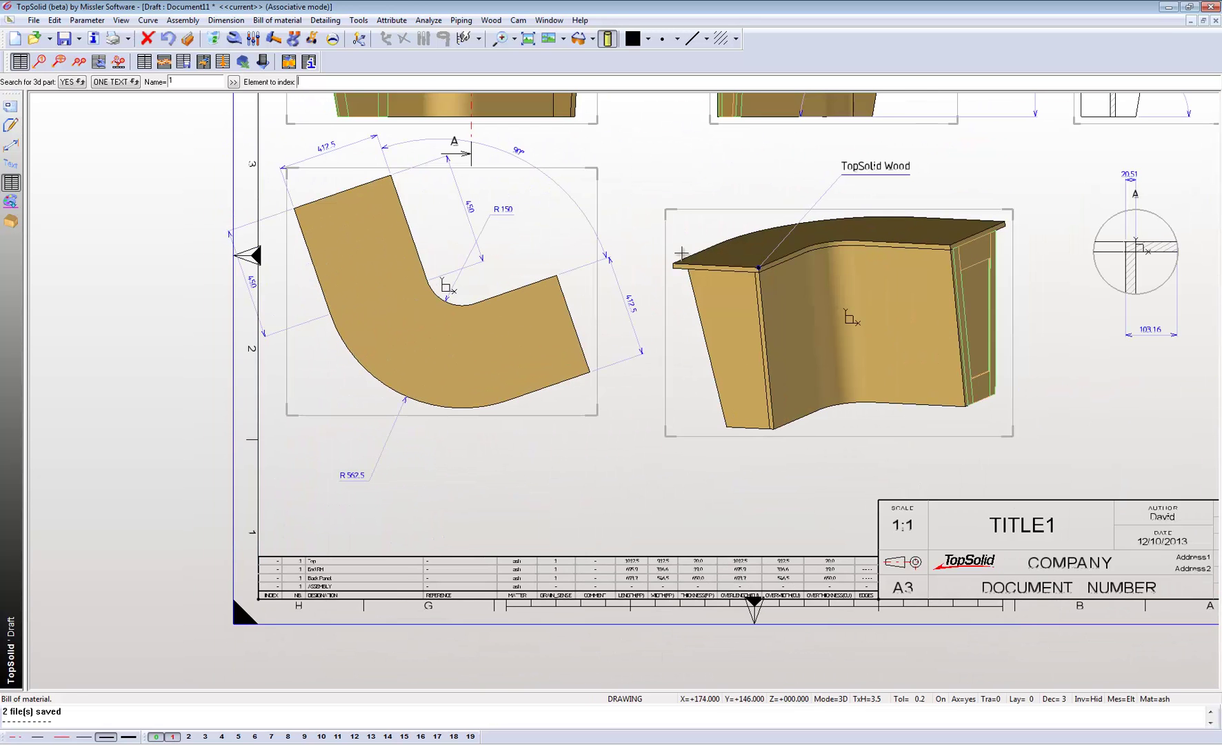
scroll(621, 548, up, 4)
scroll(728, 556, down, 3)
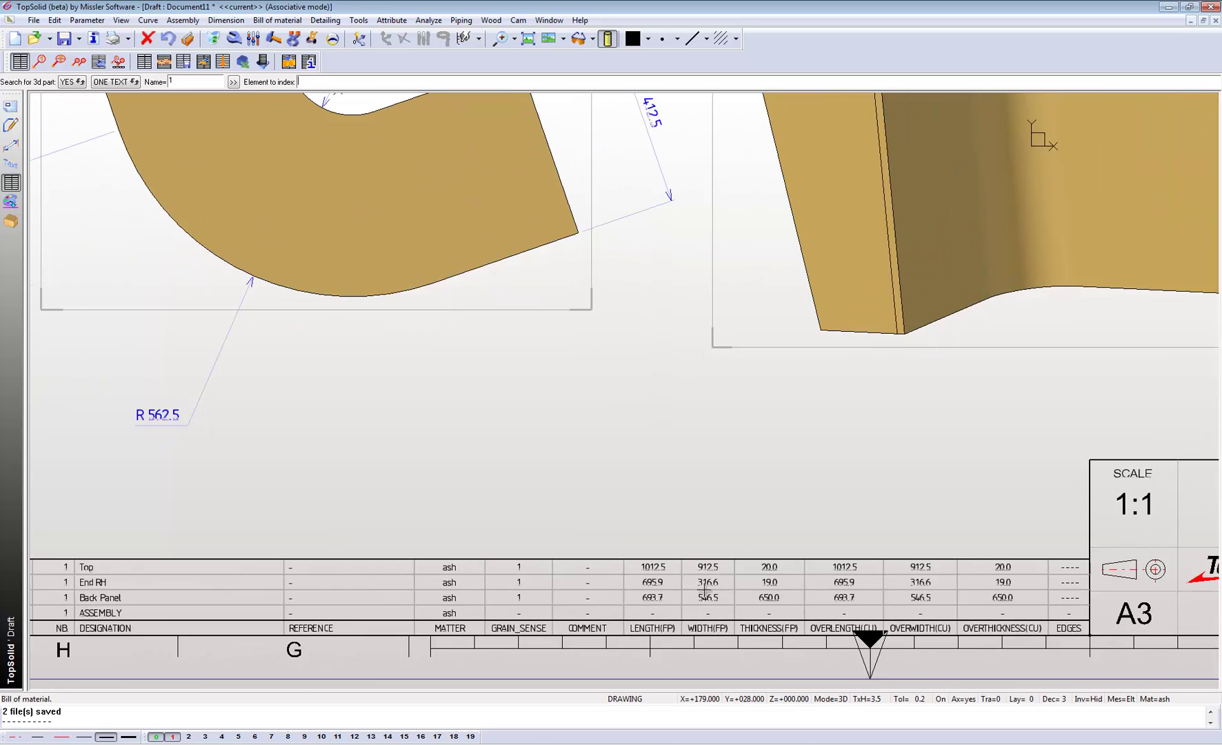
scroll(278, 608, down, 1)
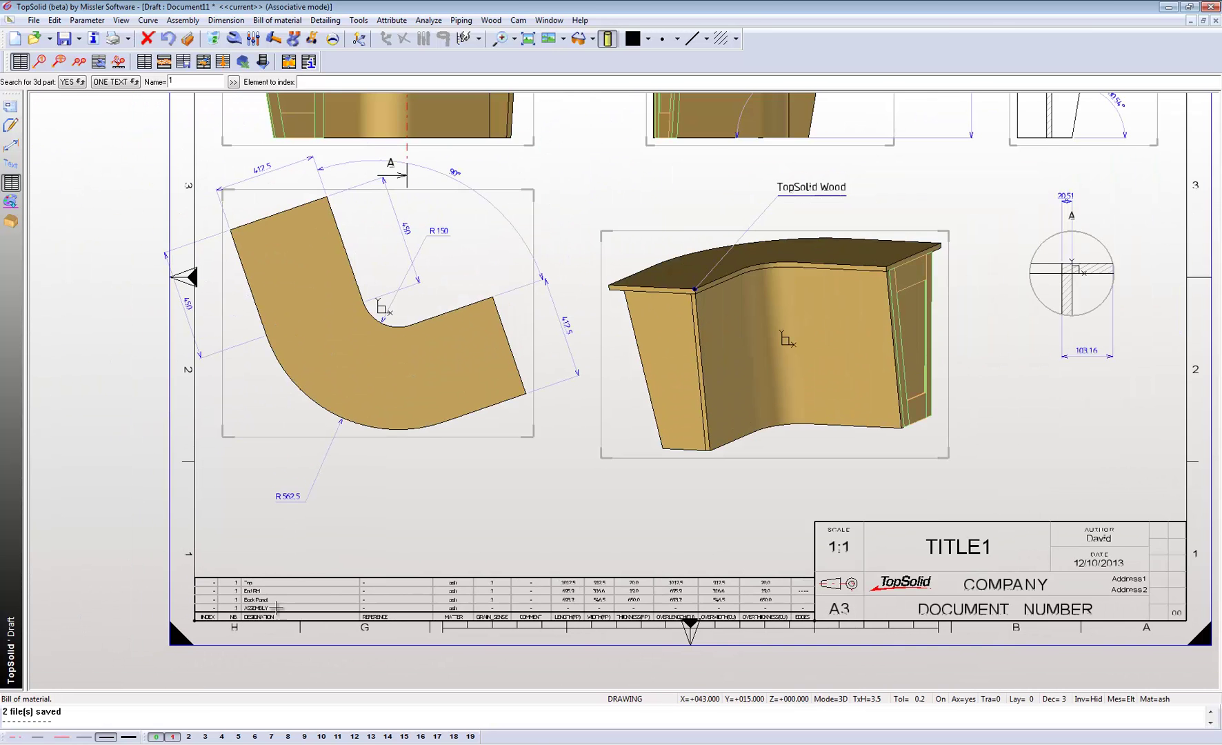
scroll(277, 604, down, 2)
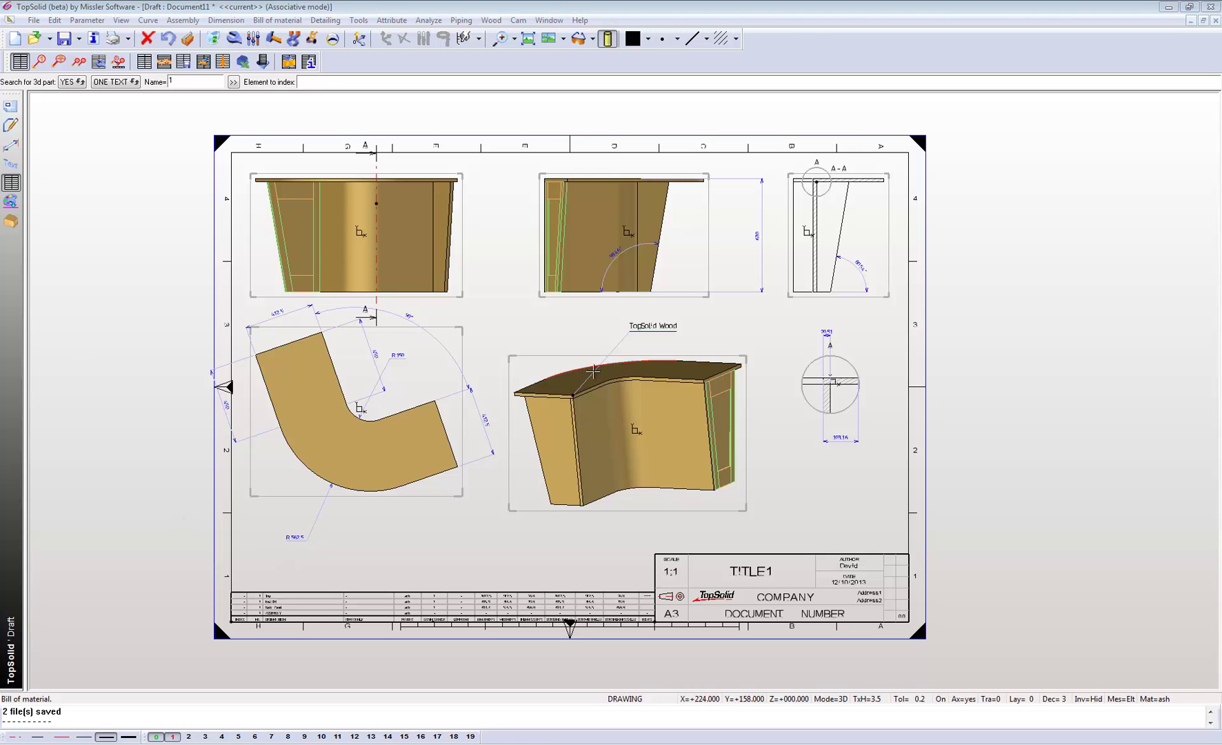
Tag the isometric view's desk parts with automatic index balloons 1–4, then regenerate the drawing.
click(603, 349)
scroll(603, 348, up, 1)
scroll(603, 349, up, 2)
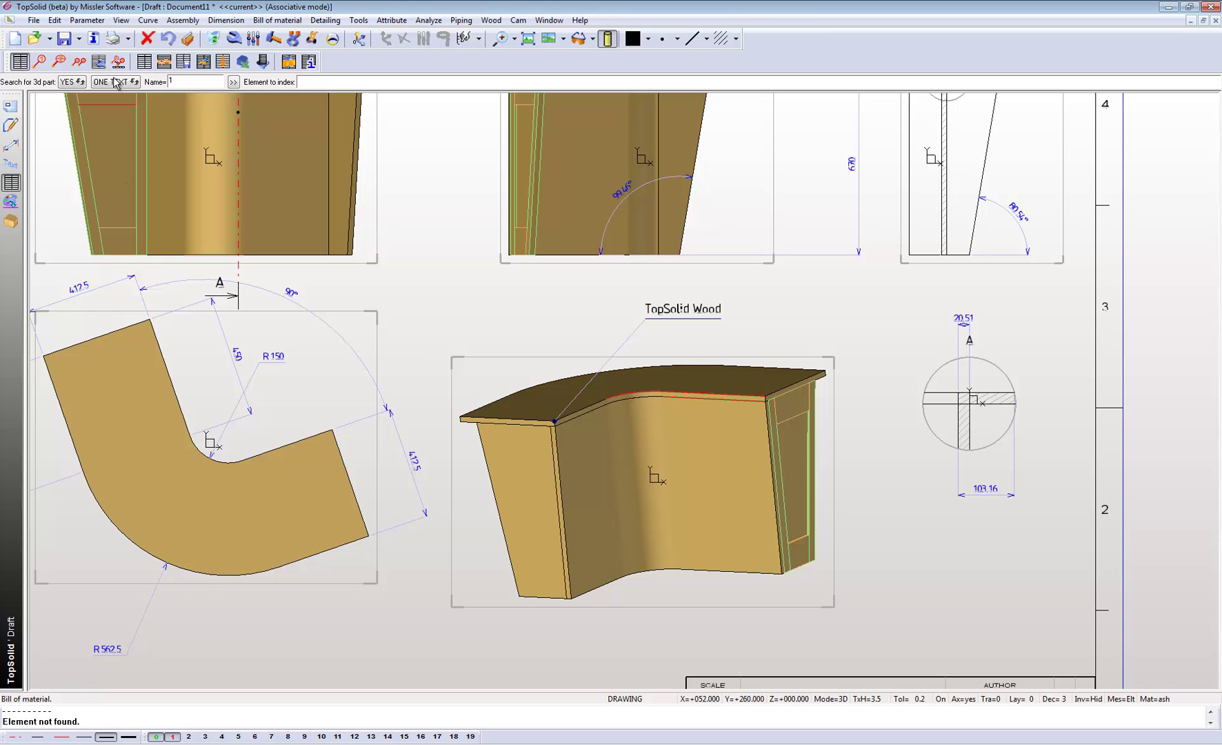
click(82, 64)
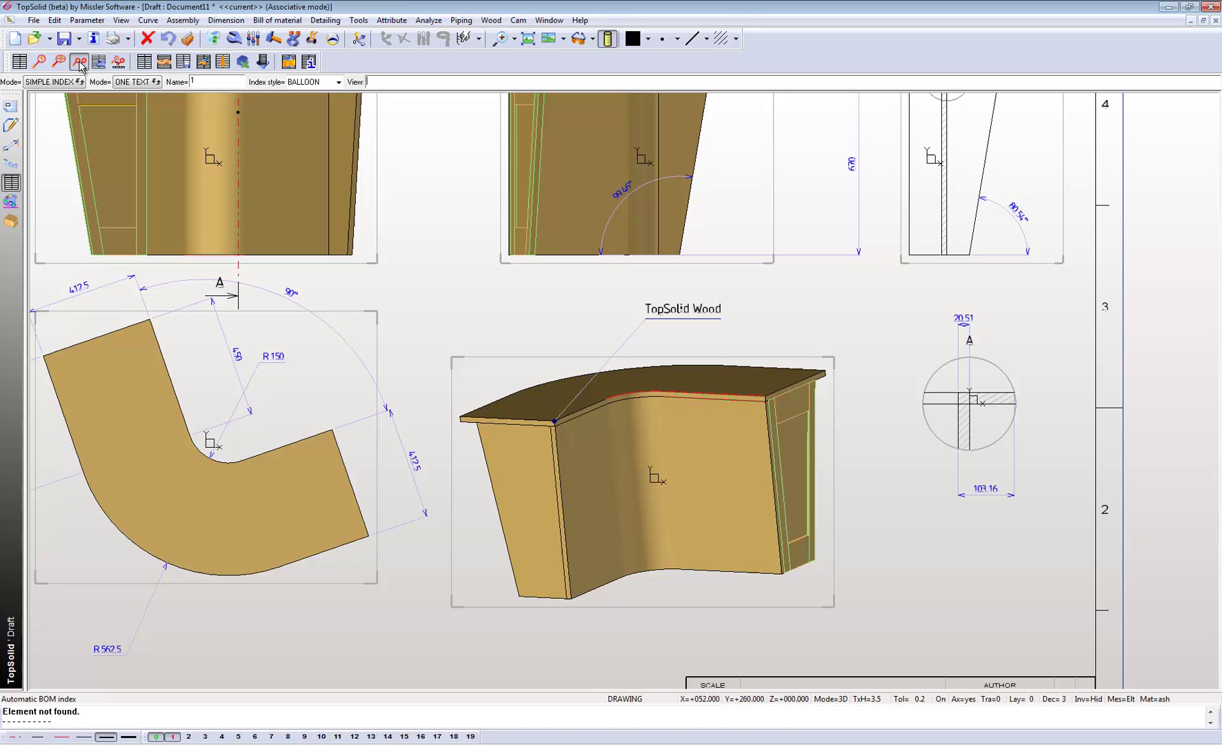
click(661, 395)
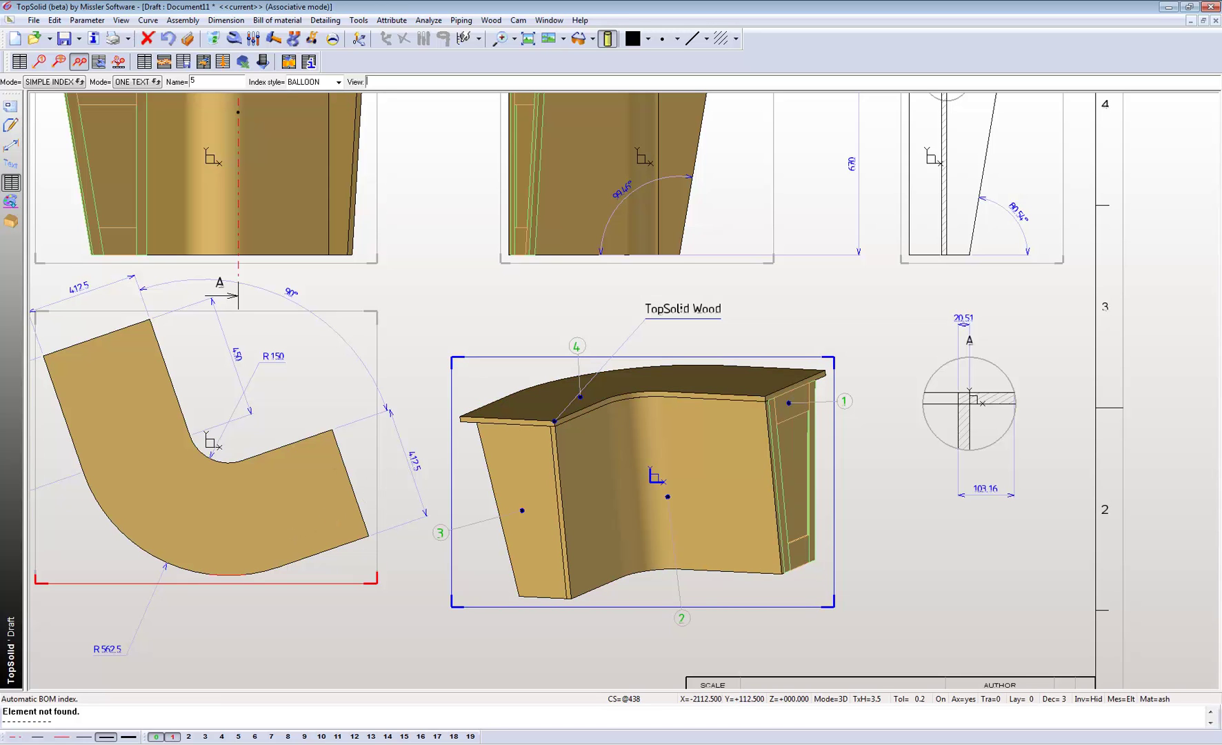
key(ctrl+r)
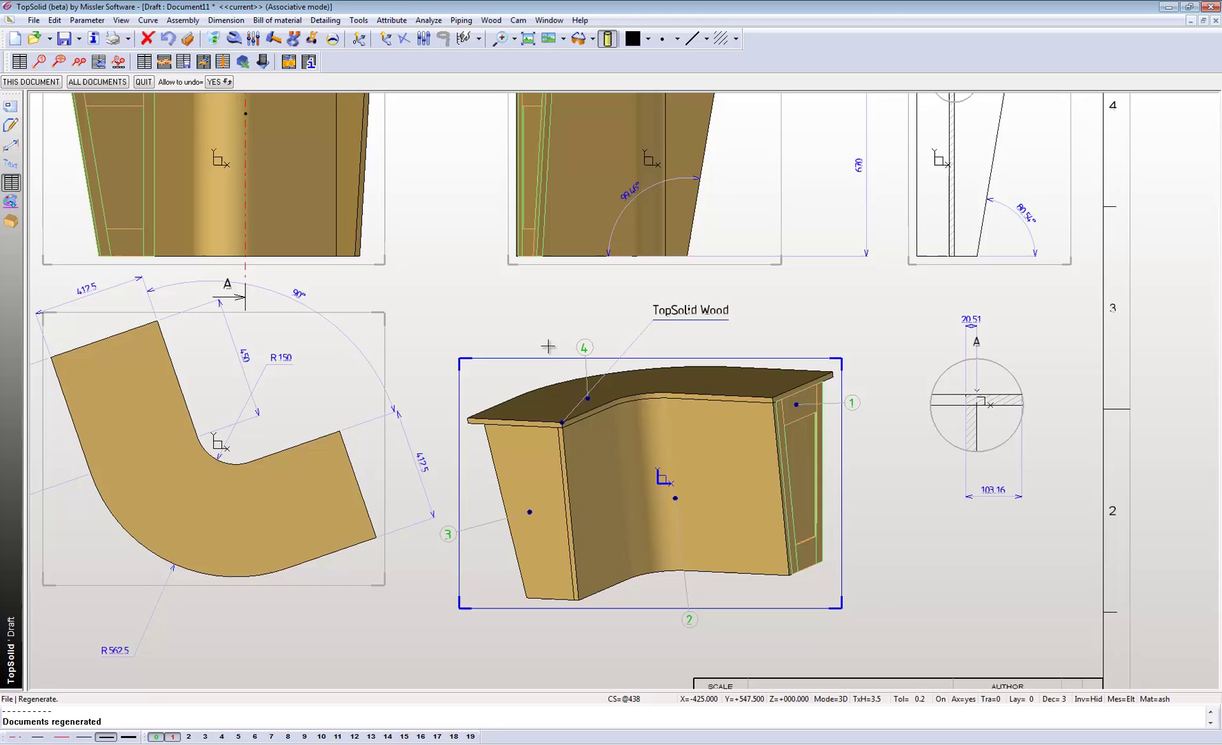
scroll(524, 338, up, 1)
scroll(548, 343, down, 3)
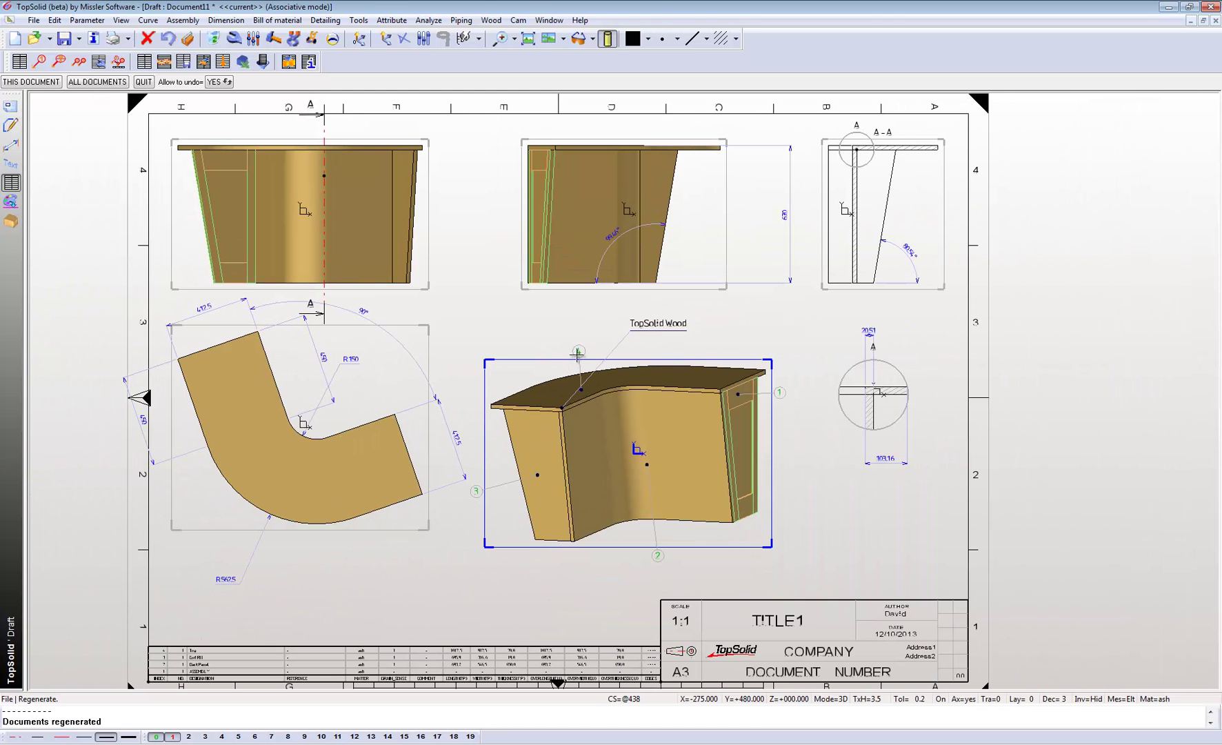
Tile the 3D design and drawing windows side by side, with the design window active.
key(ctrl+Tab)
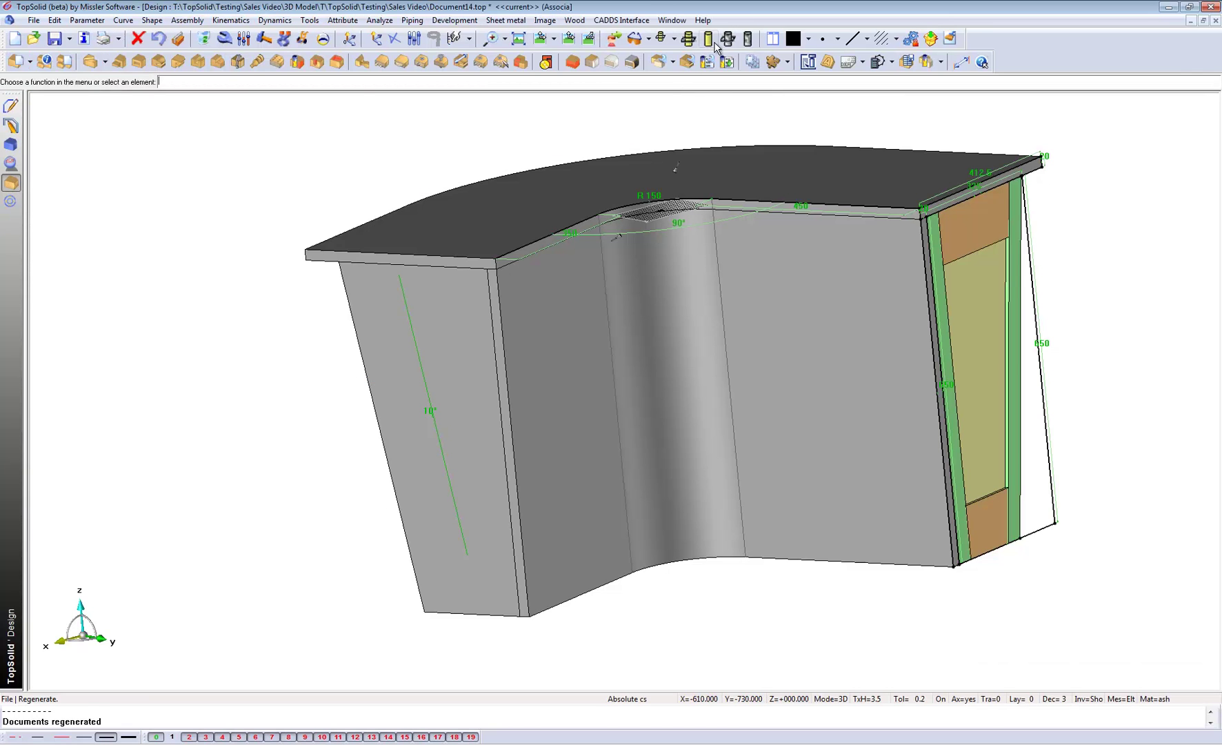
click(772, 39)
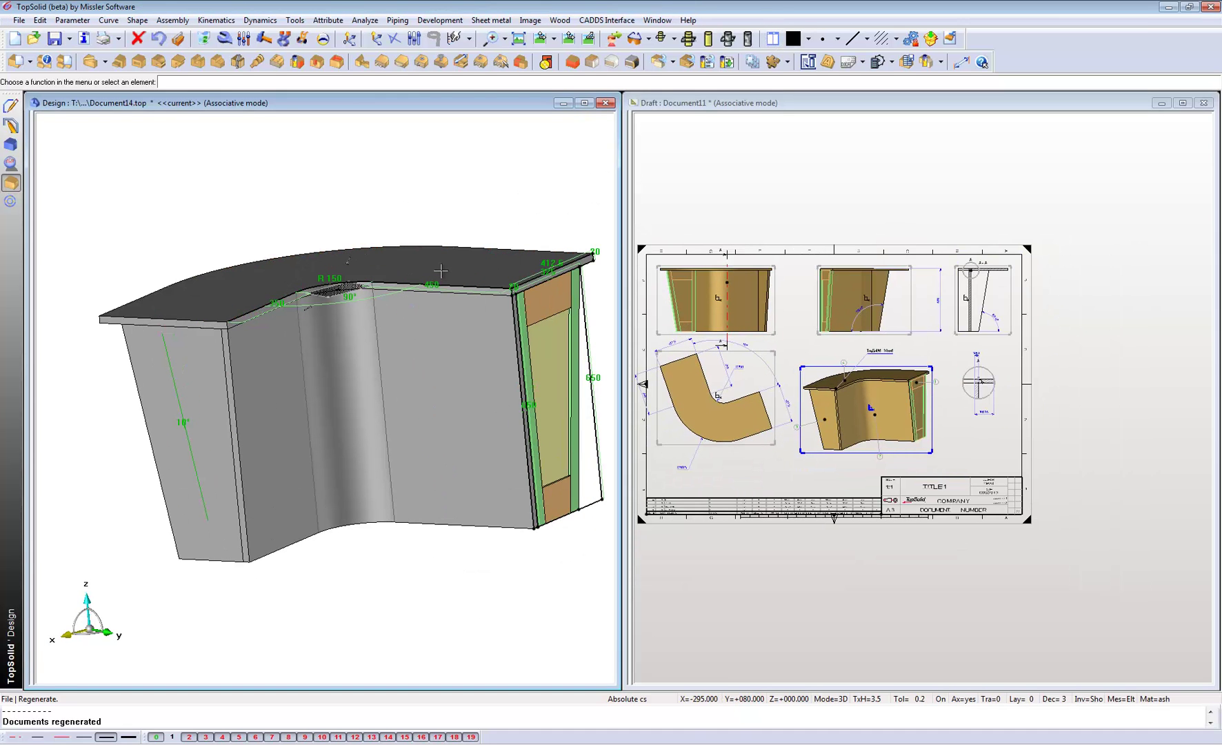
key(ctrl+Tab)
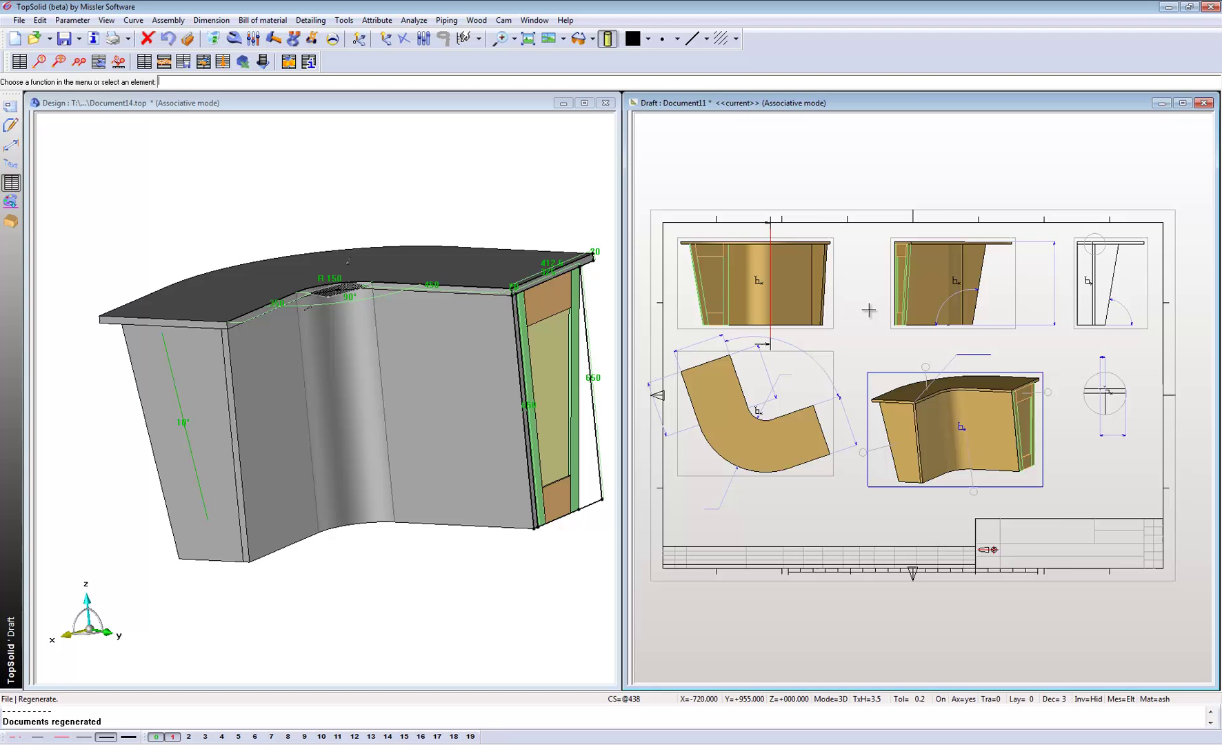
click(234, 219)
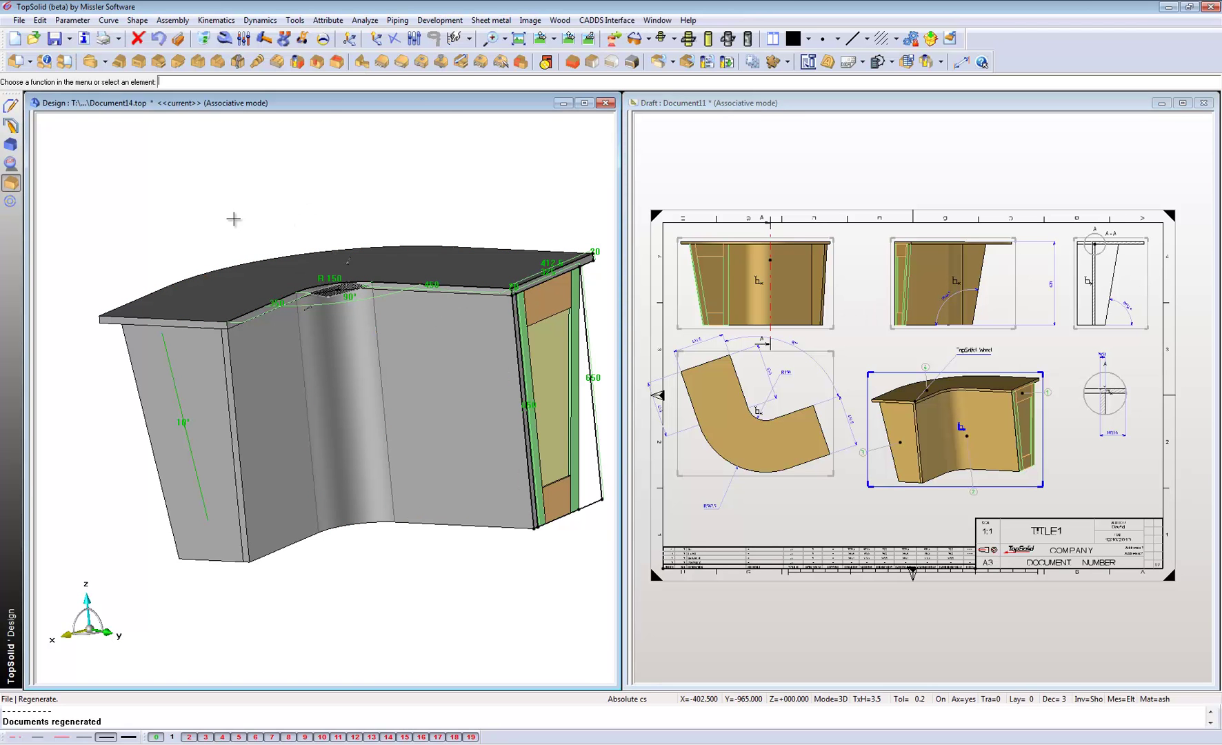
Change the desk's angle from 90° to 110° and its inner radius from R150 to R250.
click(245, 40)
click(354, 308)
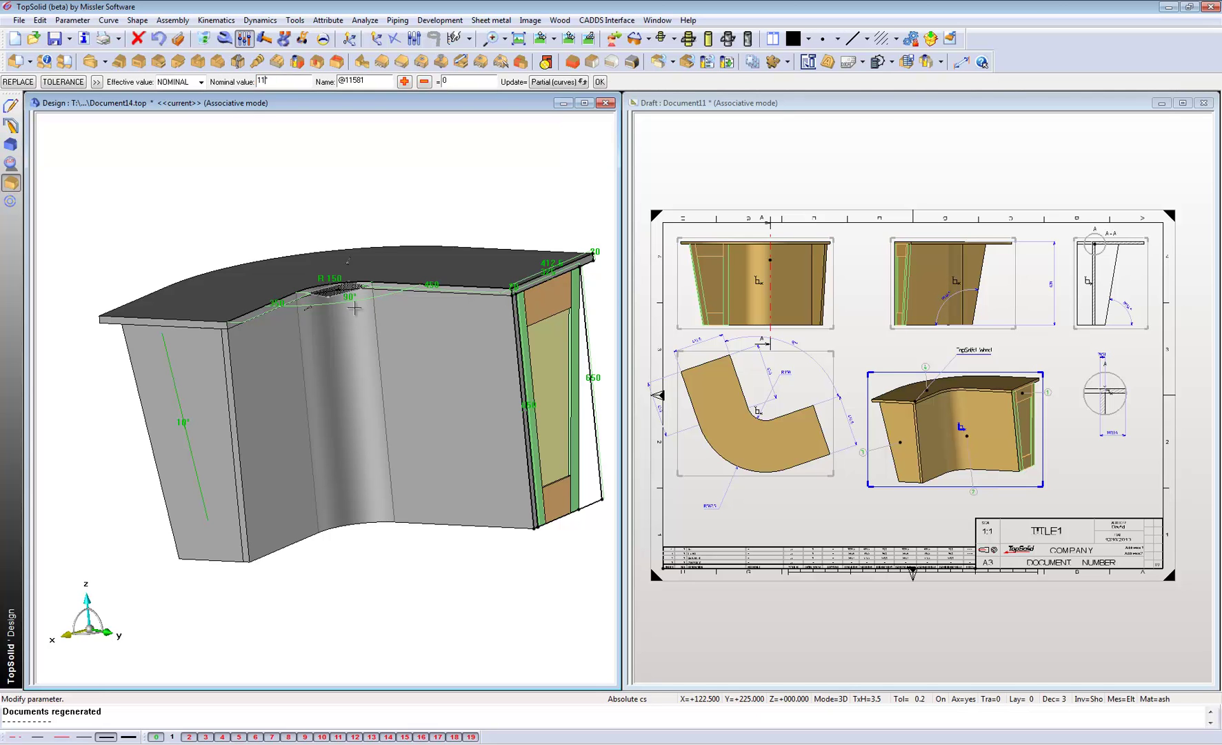
text(110)
key(Return)
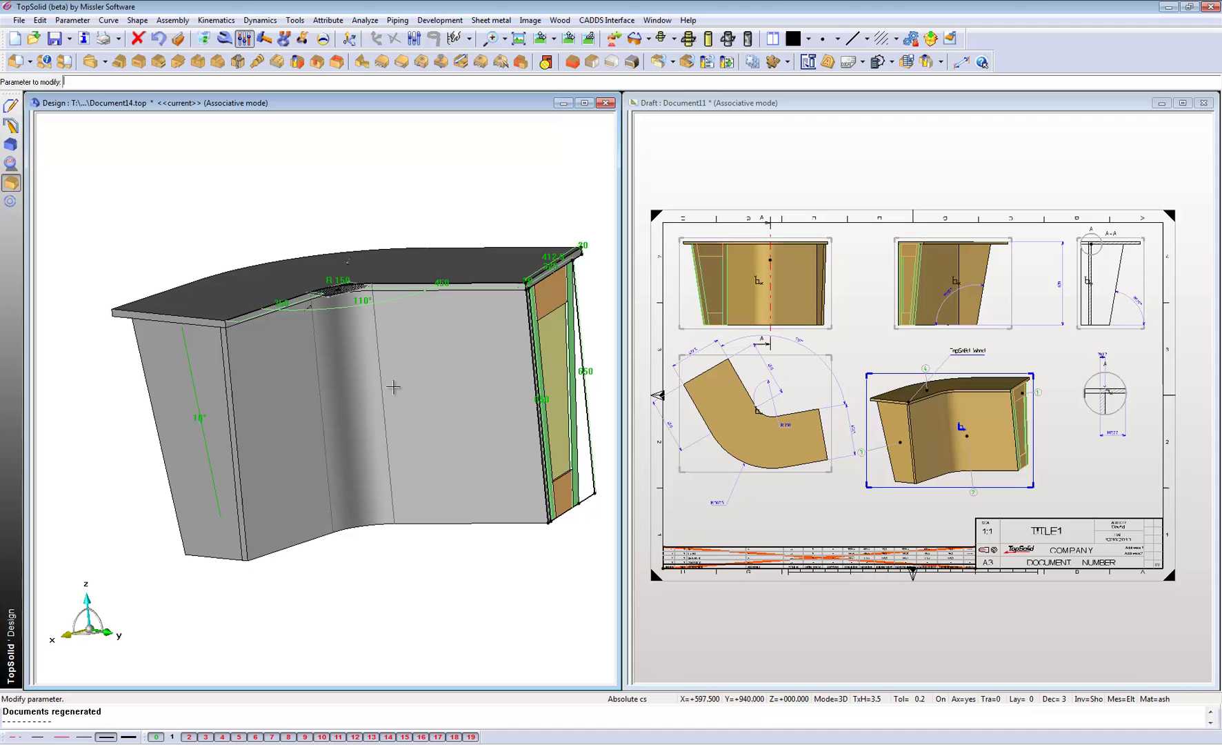
scroll(801, 341, up, 5)
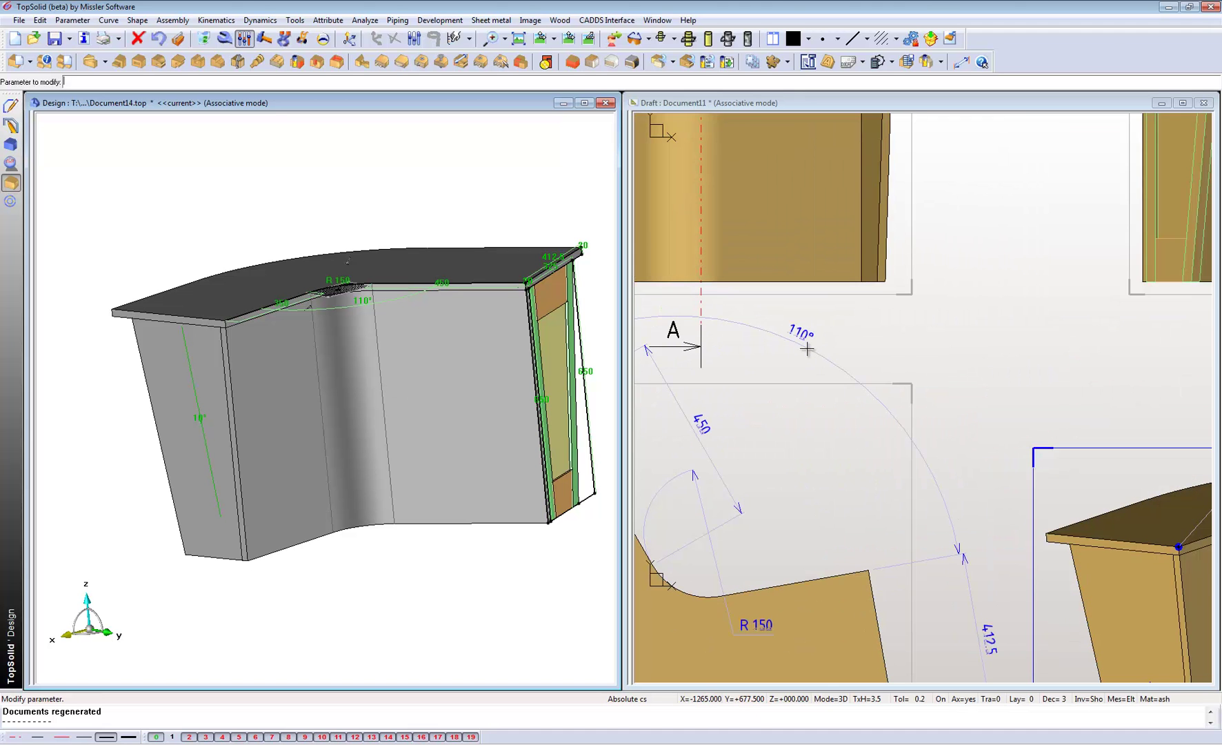
scroll(805, 340, down, 5)
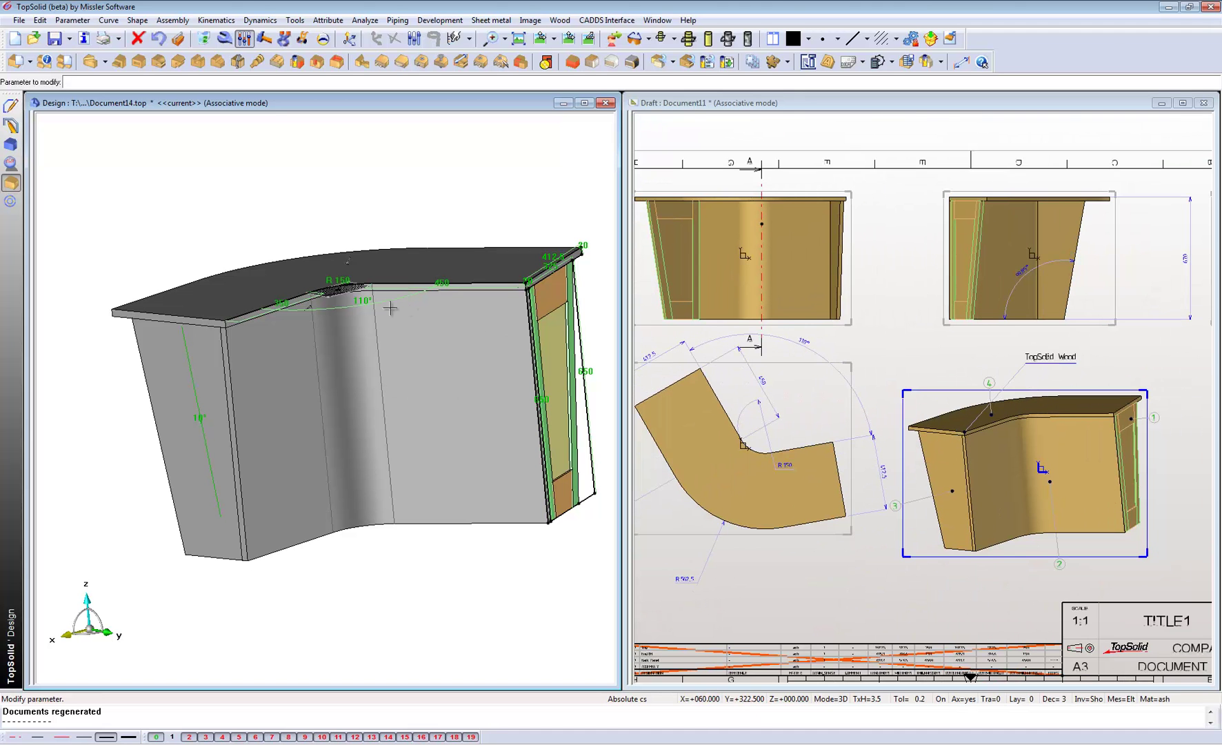
click(341, 281)
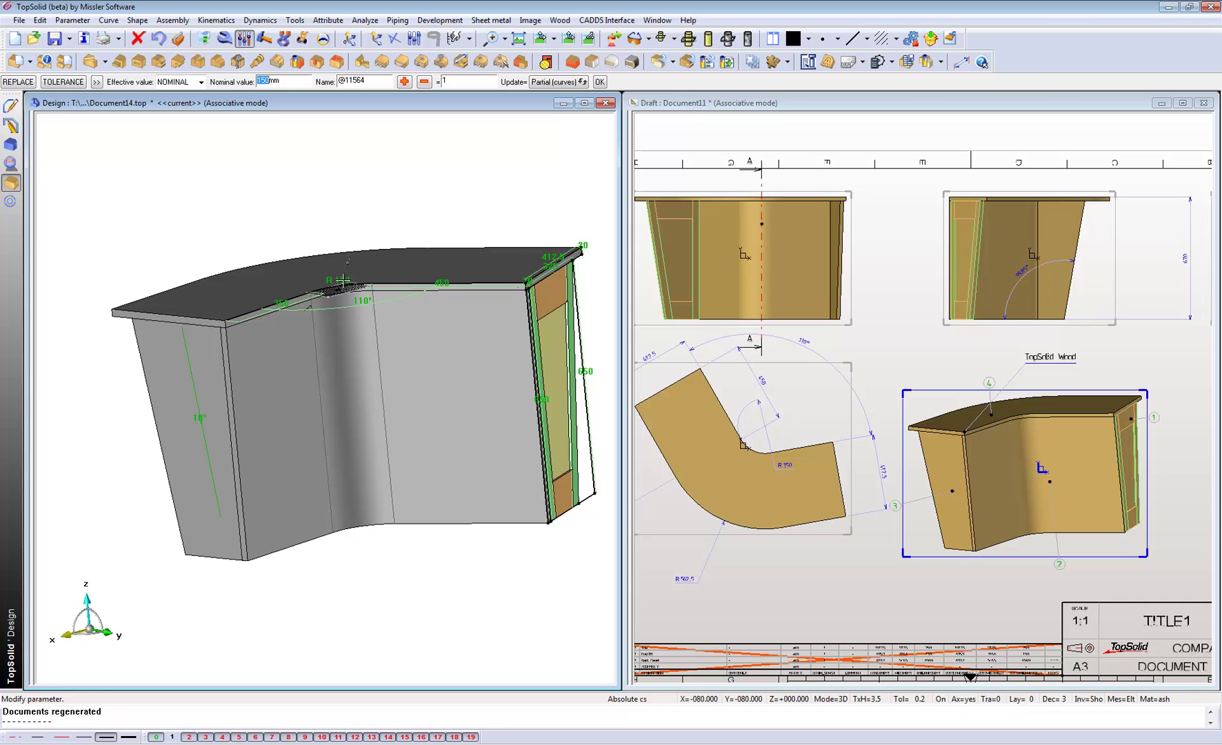
text(250)
key(Return)
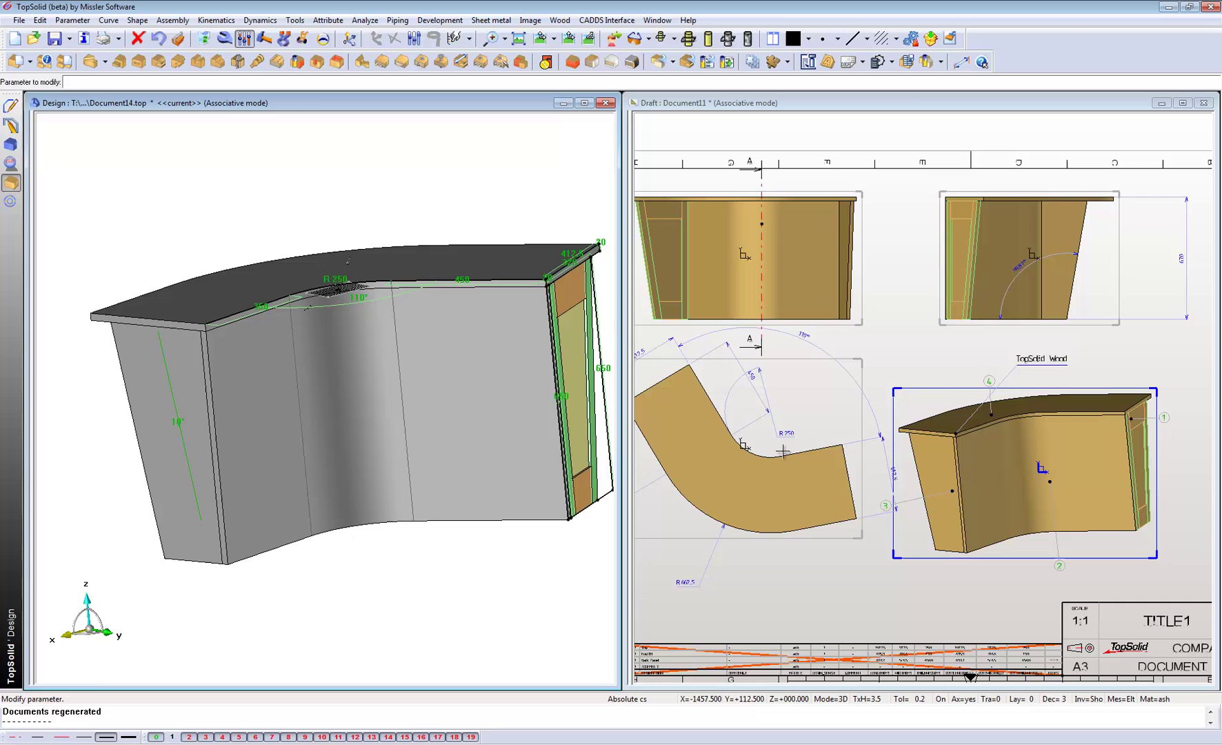
Set the desk height to 800, restore it to 650, then activate the draft drawing.
click(602, 369)
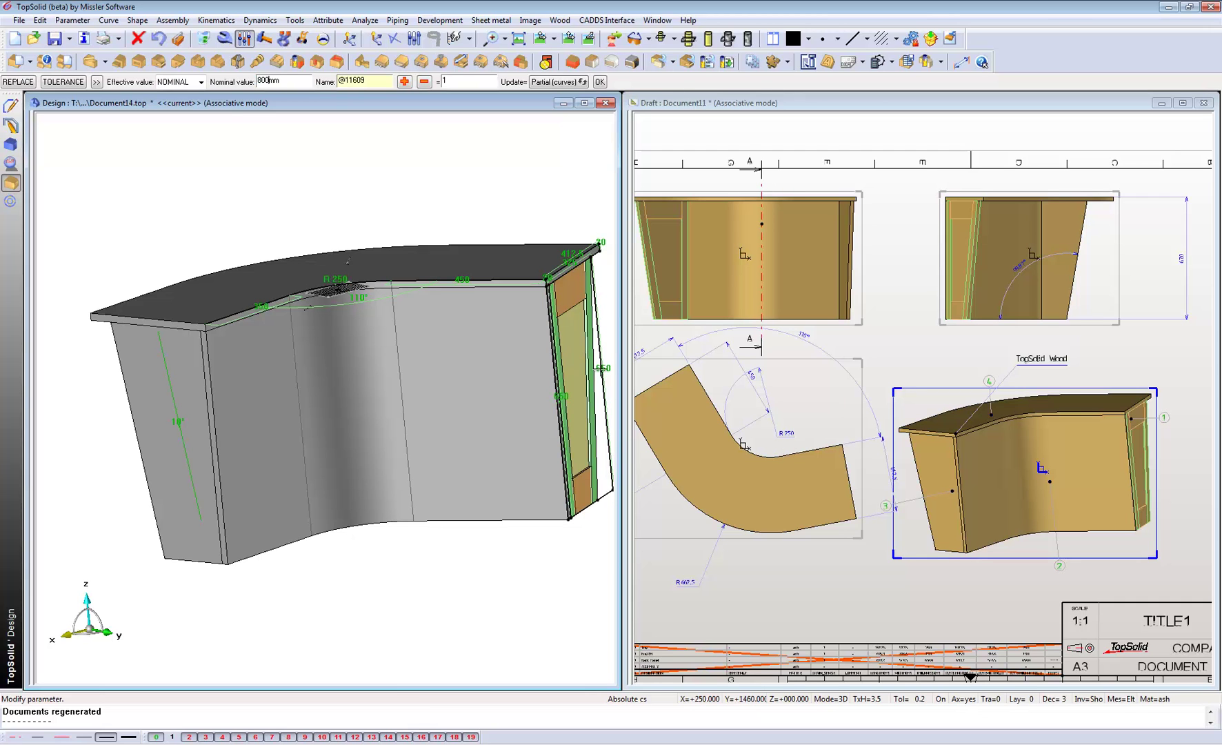
key(Return)
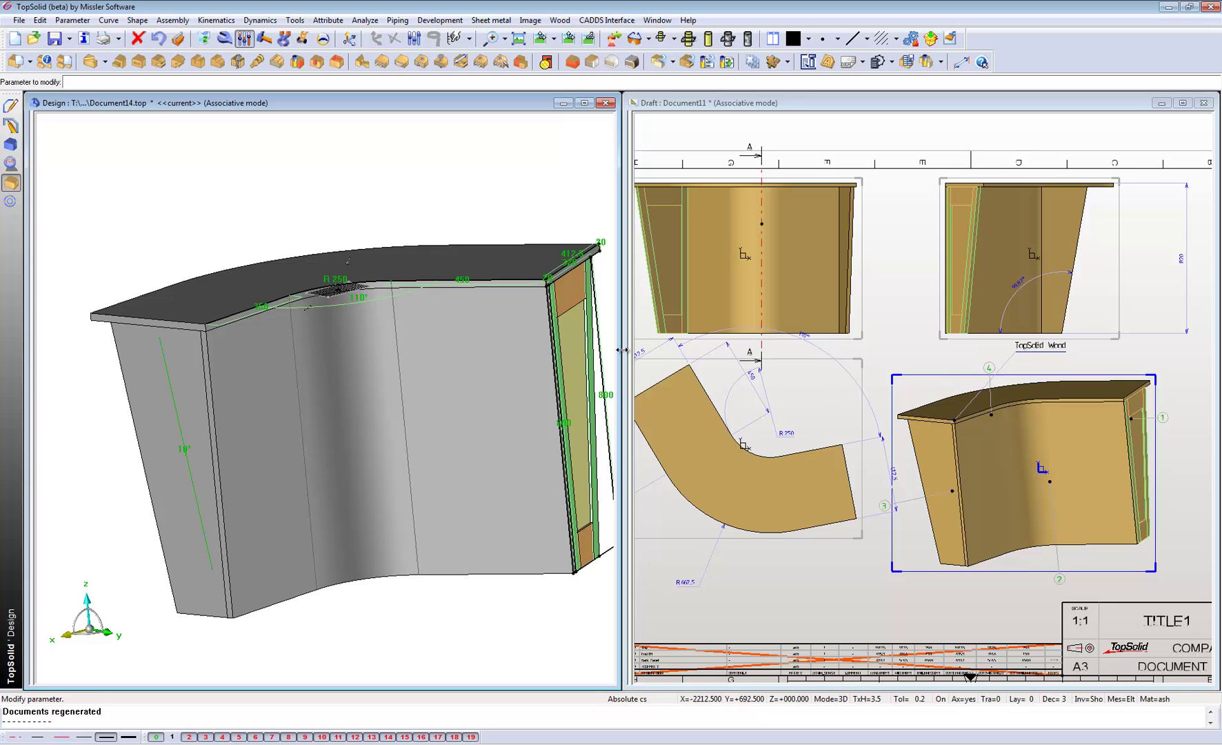
click(605, 394)
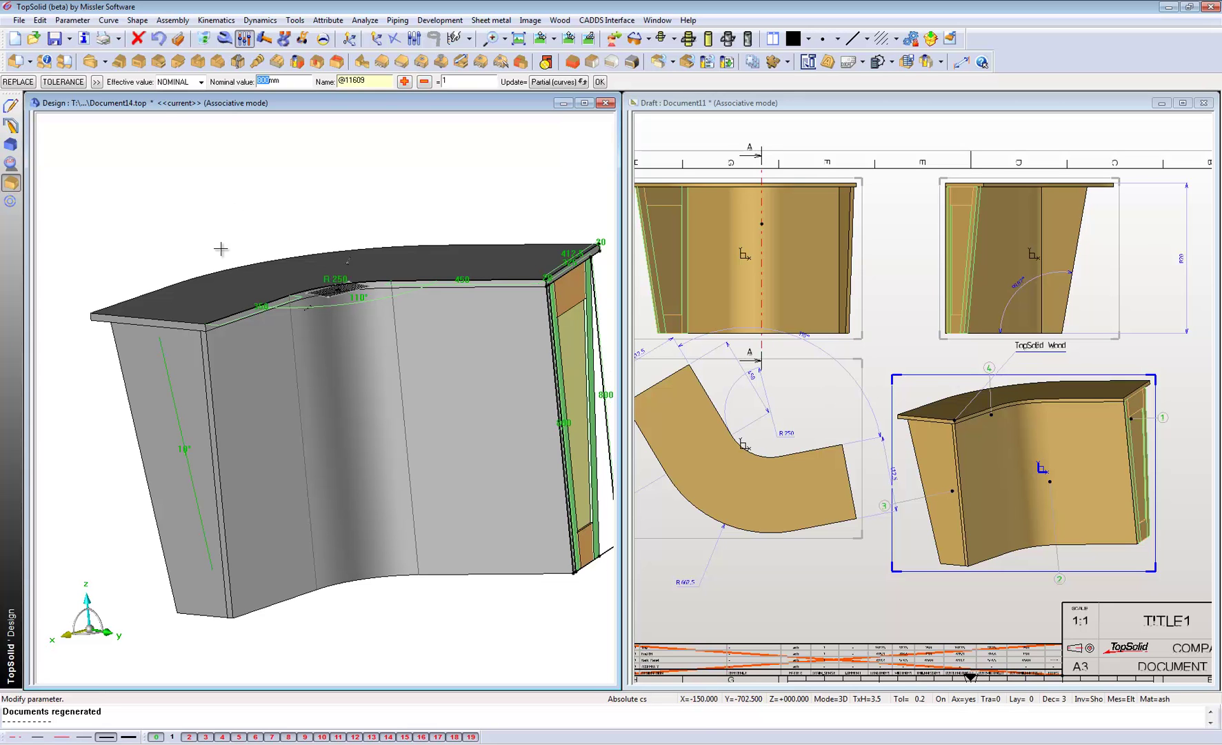
text(650)
key(Return)
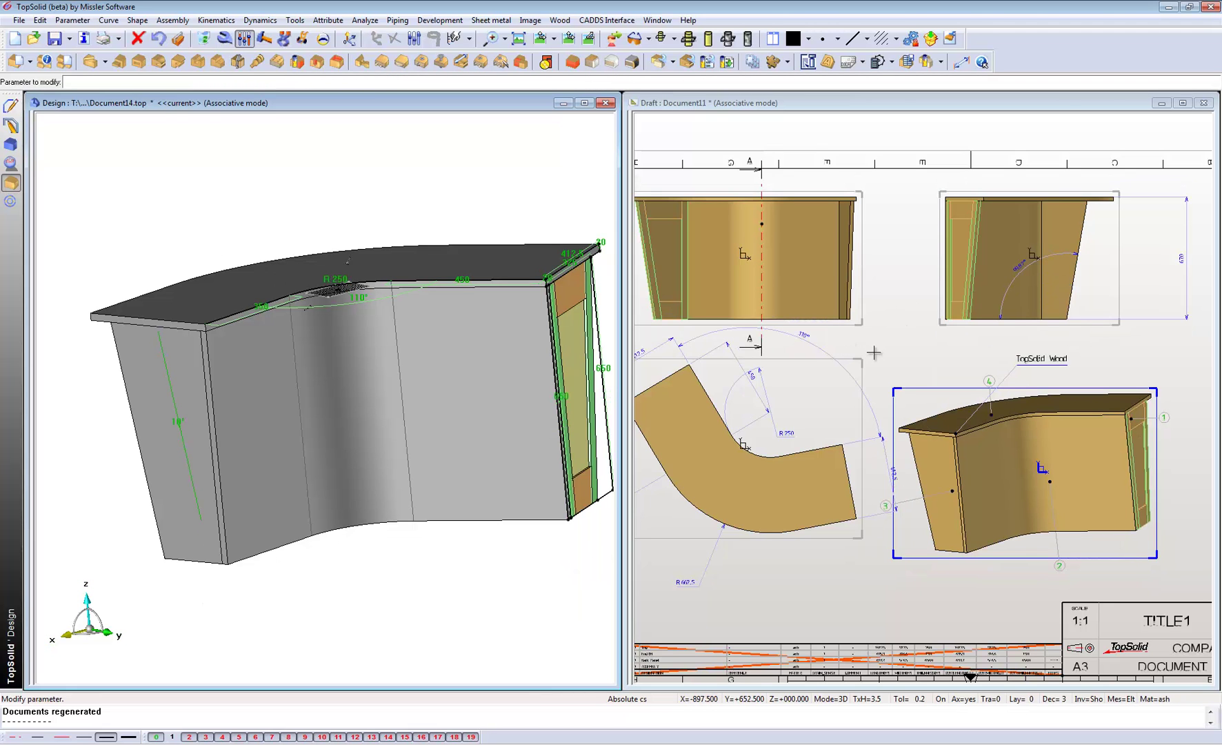
scroll(874, 348, up, 3)
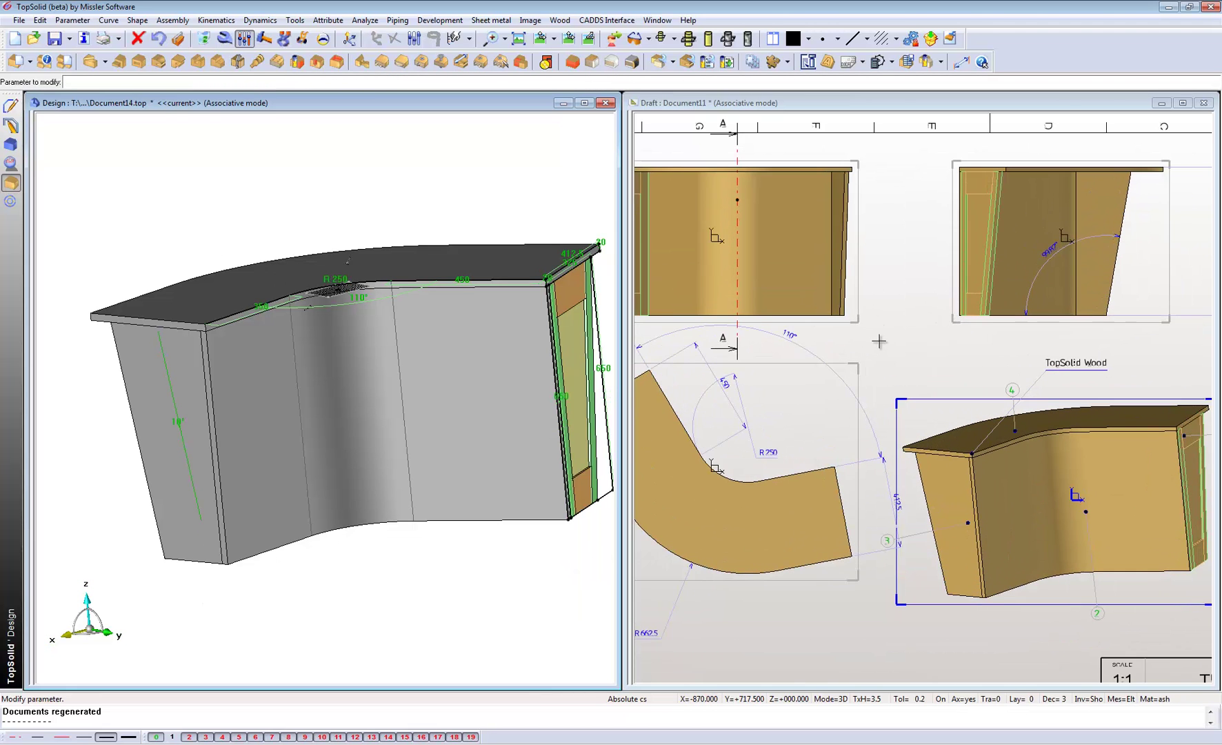
click(888, 354)
scroll(960, 349, up, 2)
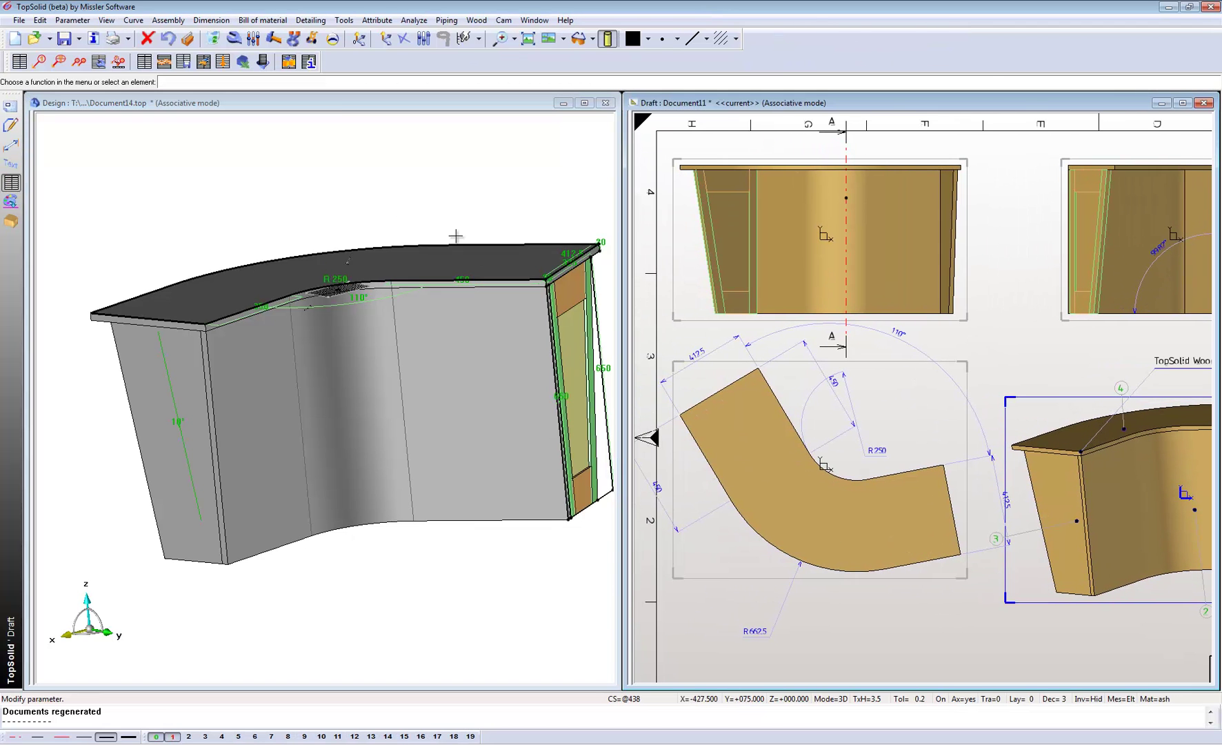
View the 3D design from the top and select the desk's plan sketch profile.
click(354, 199)
click(568, 40)
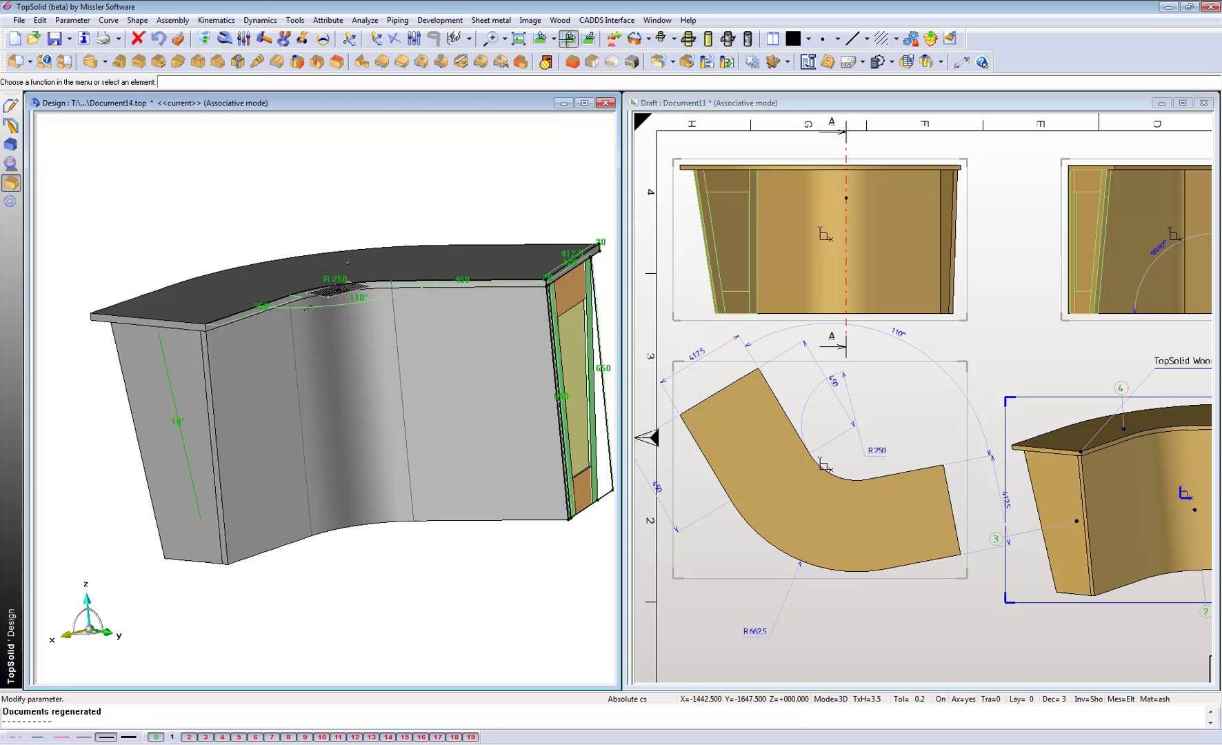
click(407, 355)
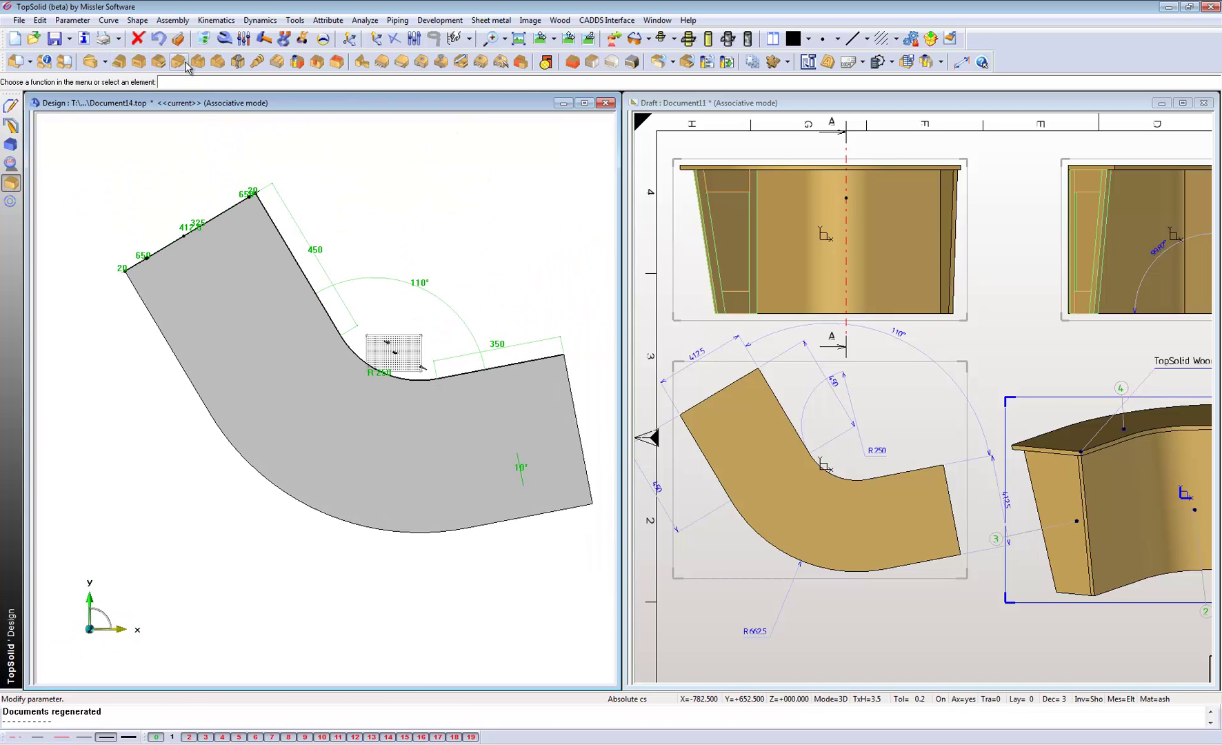
Draw an arc-blend S-curve with two points and set directions, then return to isometric view.
click(12, 107)
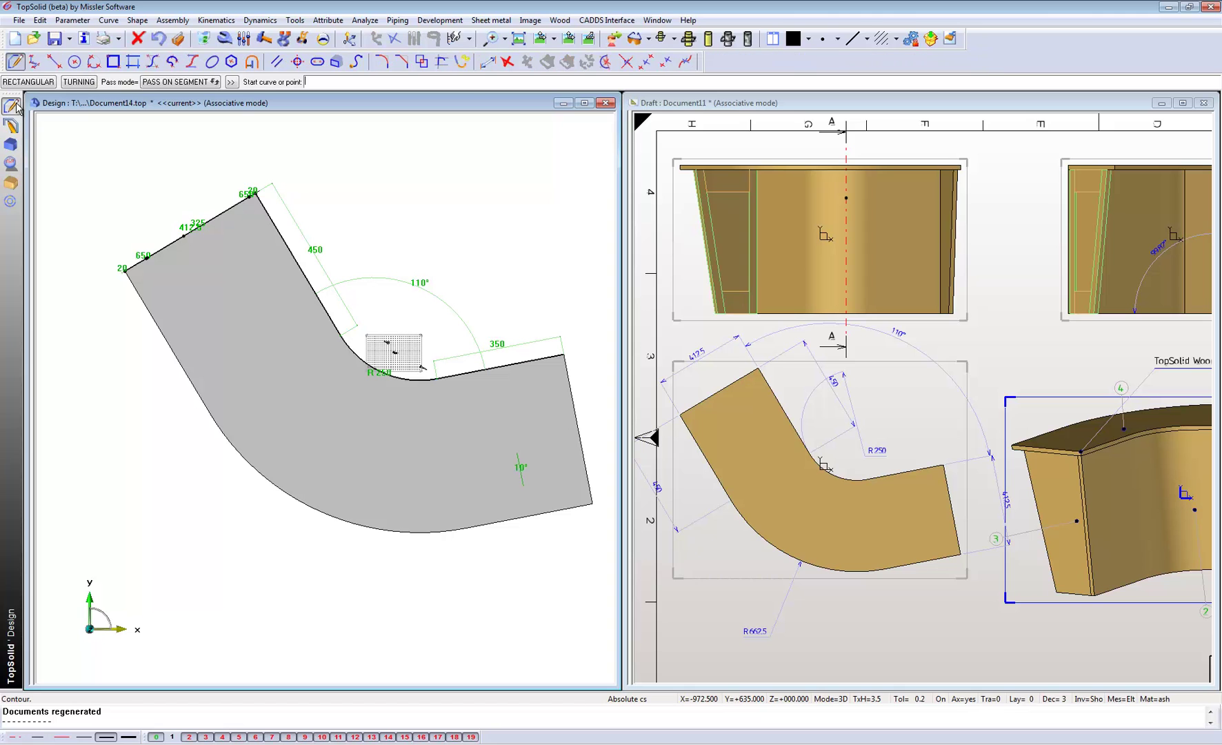
click(192, 61)
click(190, 319)
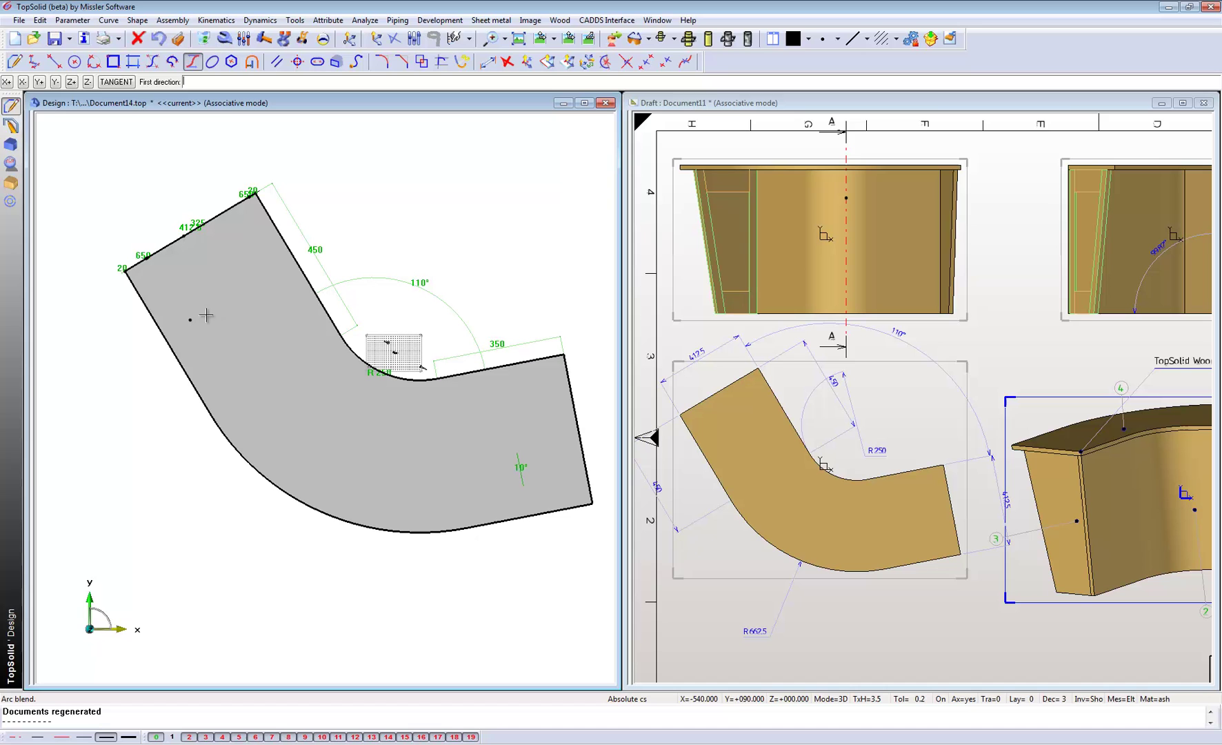
right_click(278, 271)
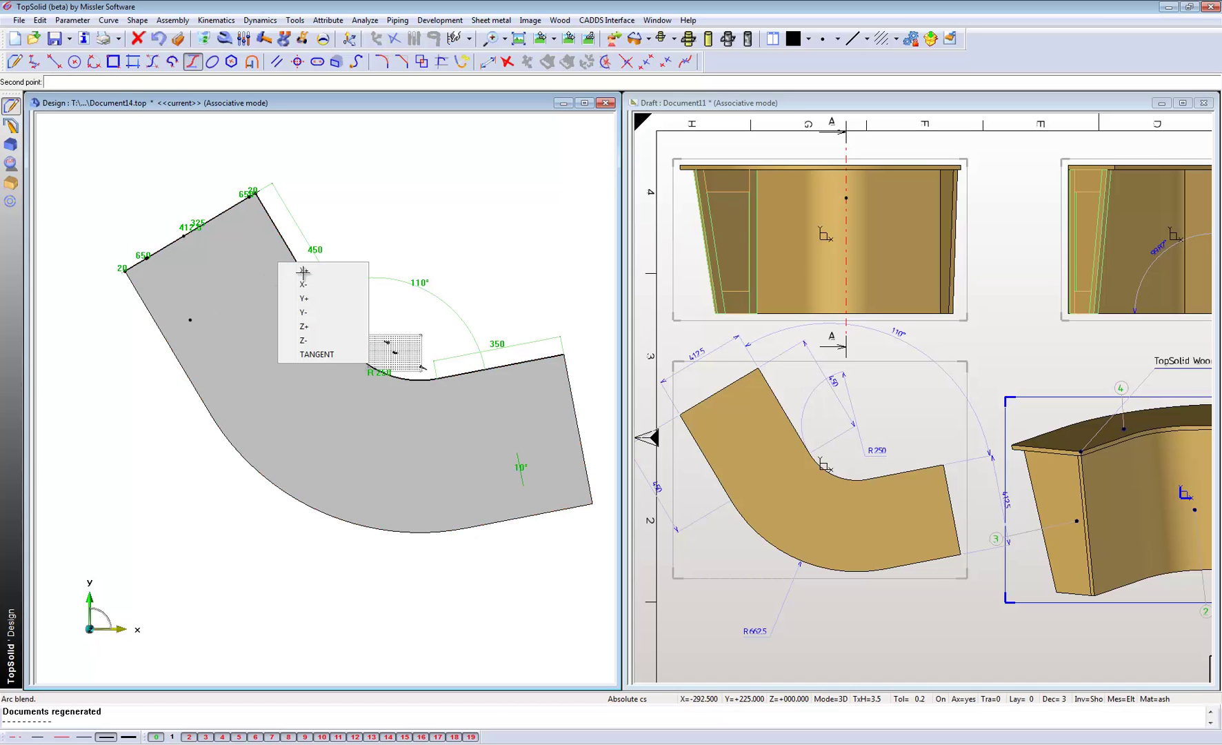
scroll(248, 270, down, 1)
click(269, 267)
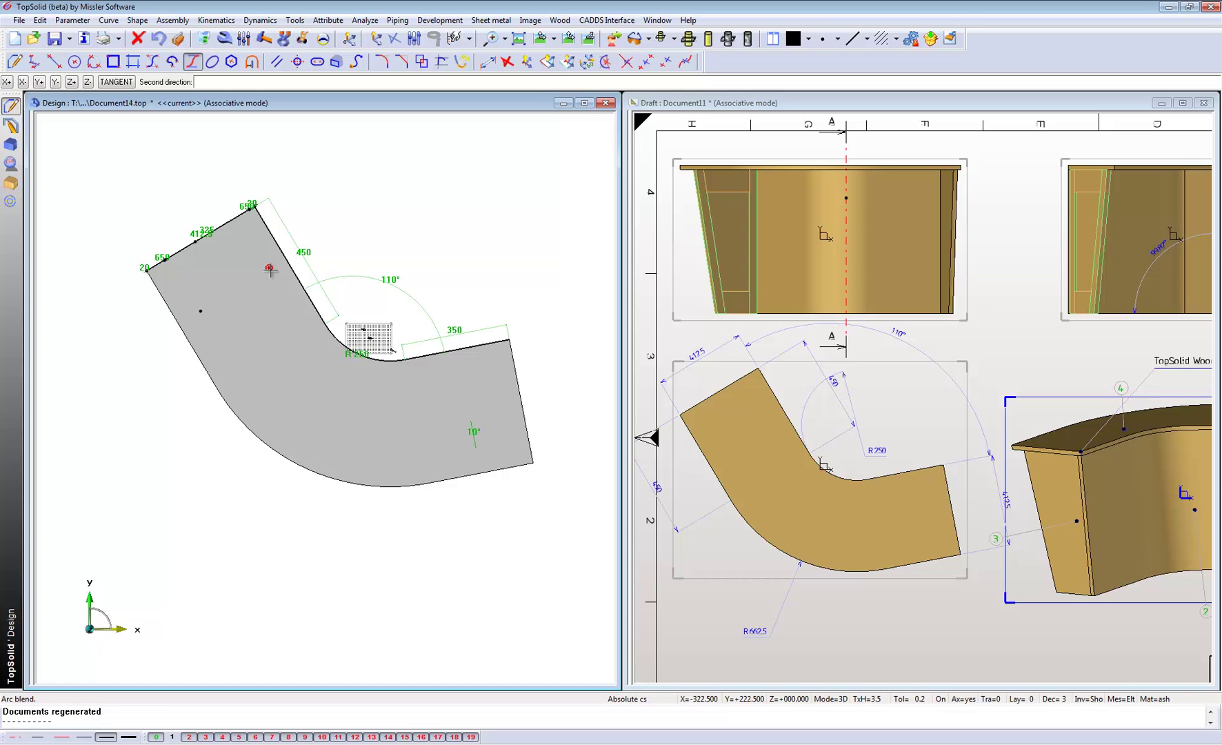
right_click(269, 269)
click(283, 283)
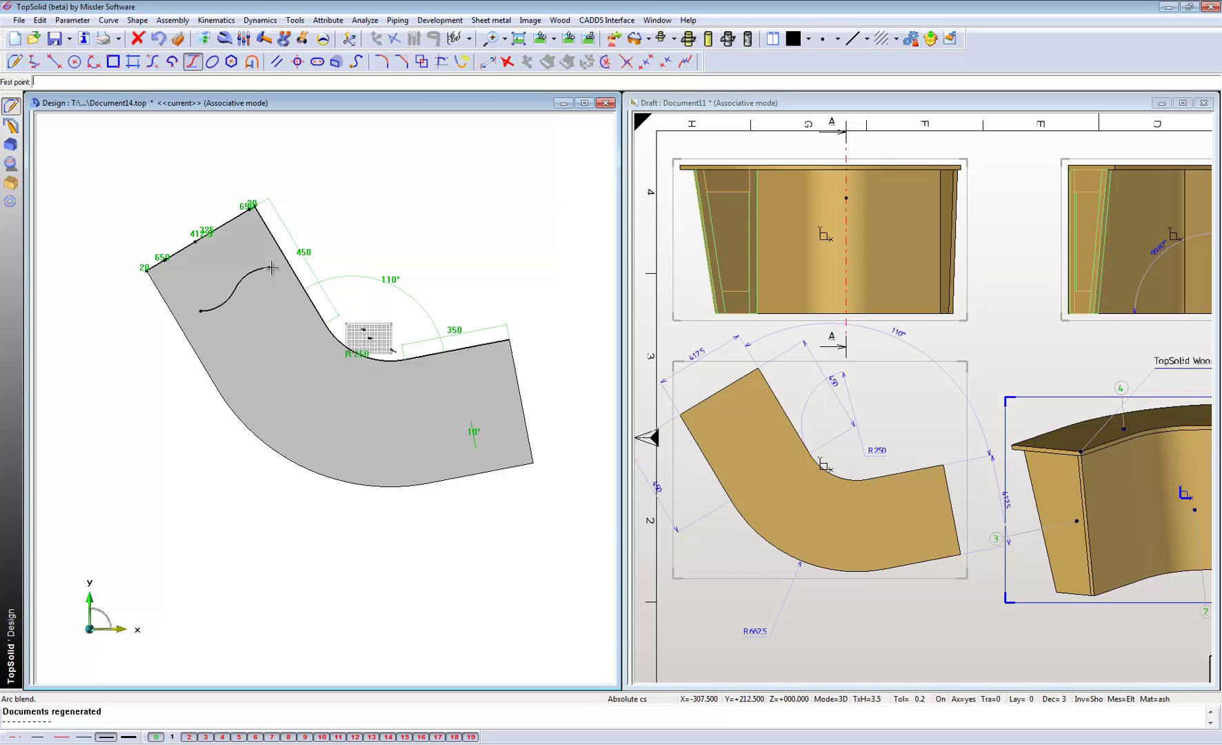
scroll(264, 261, up, 2)
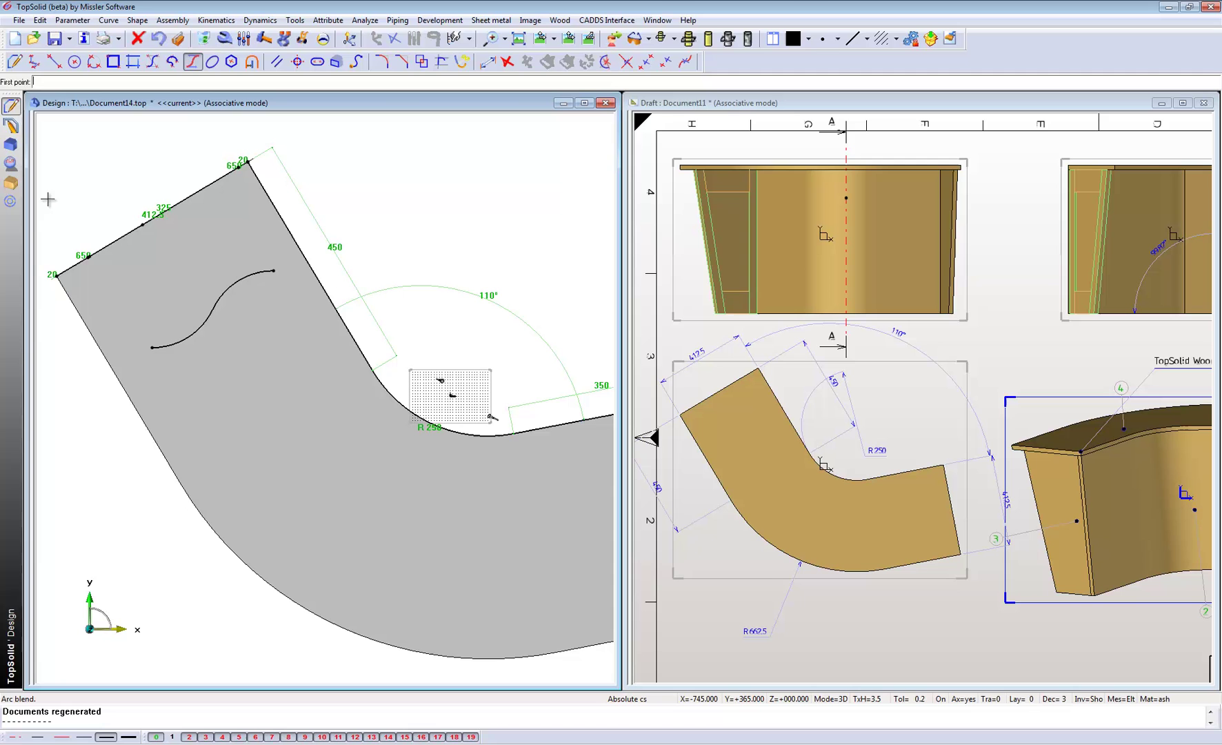
click(588, 39)
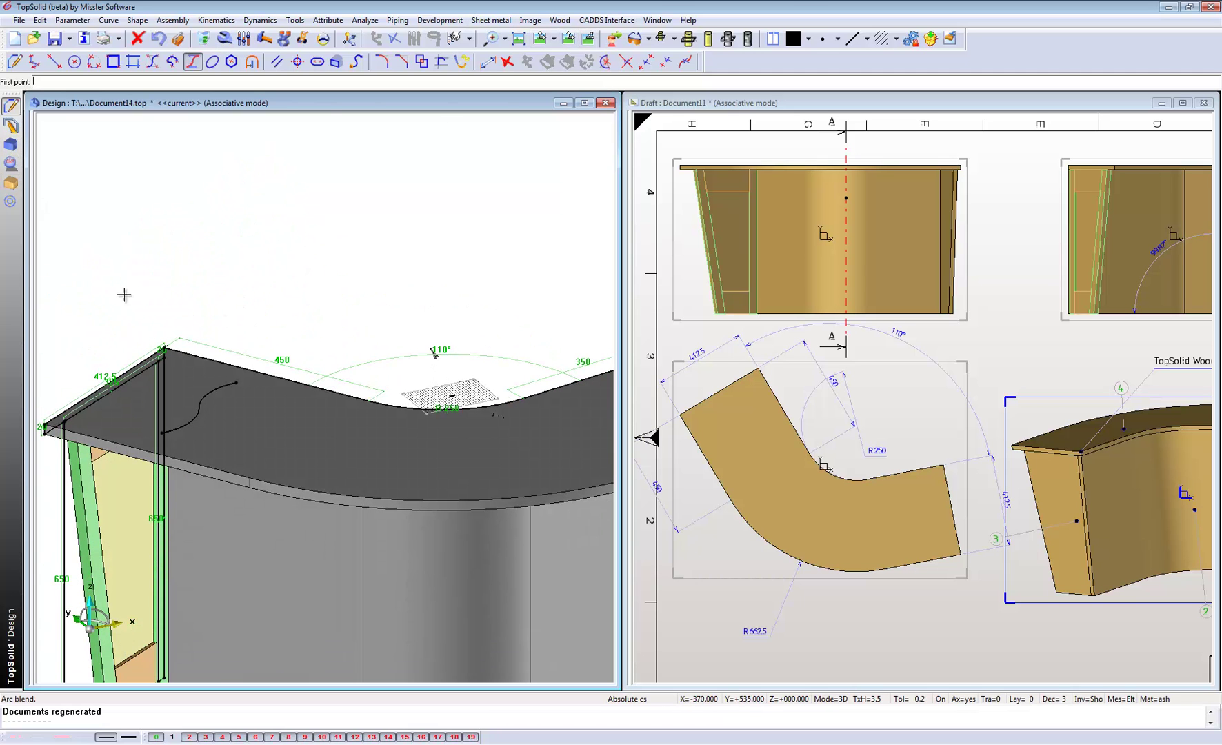
Start a woodworking groove on the desk top face along the S-curve.
click(10, 182)
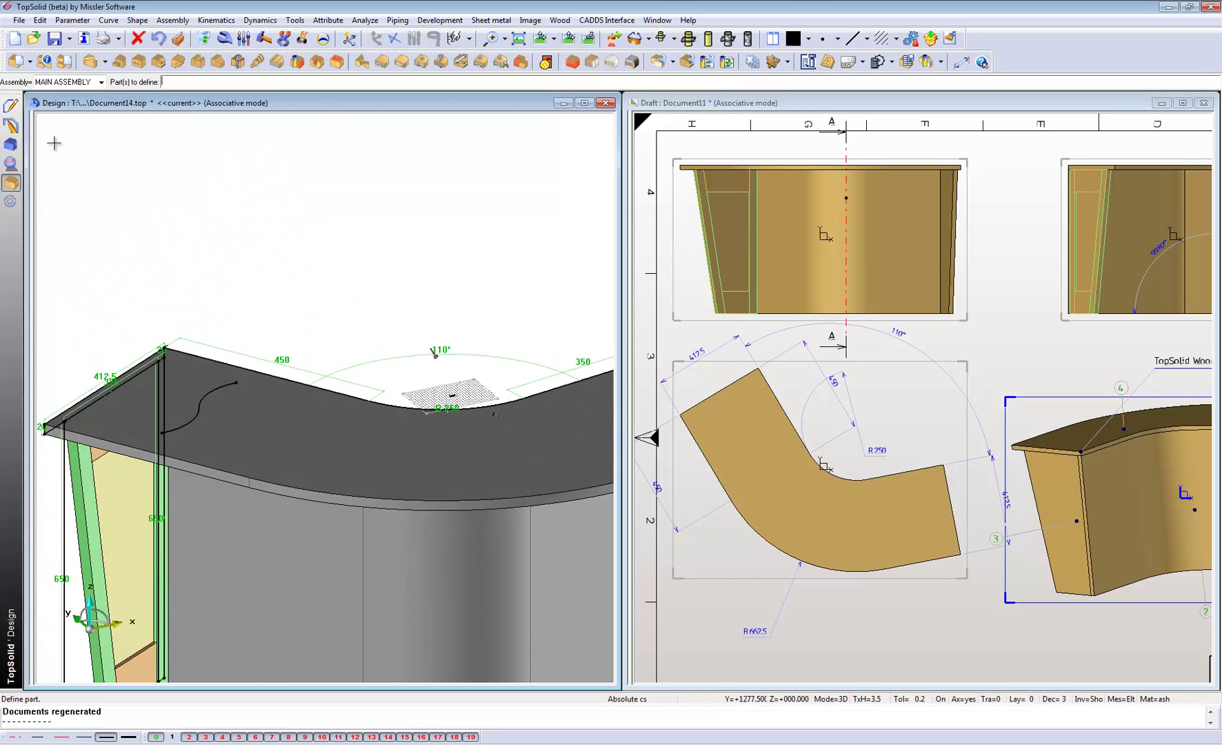
click(199, 63)
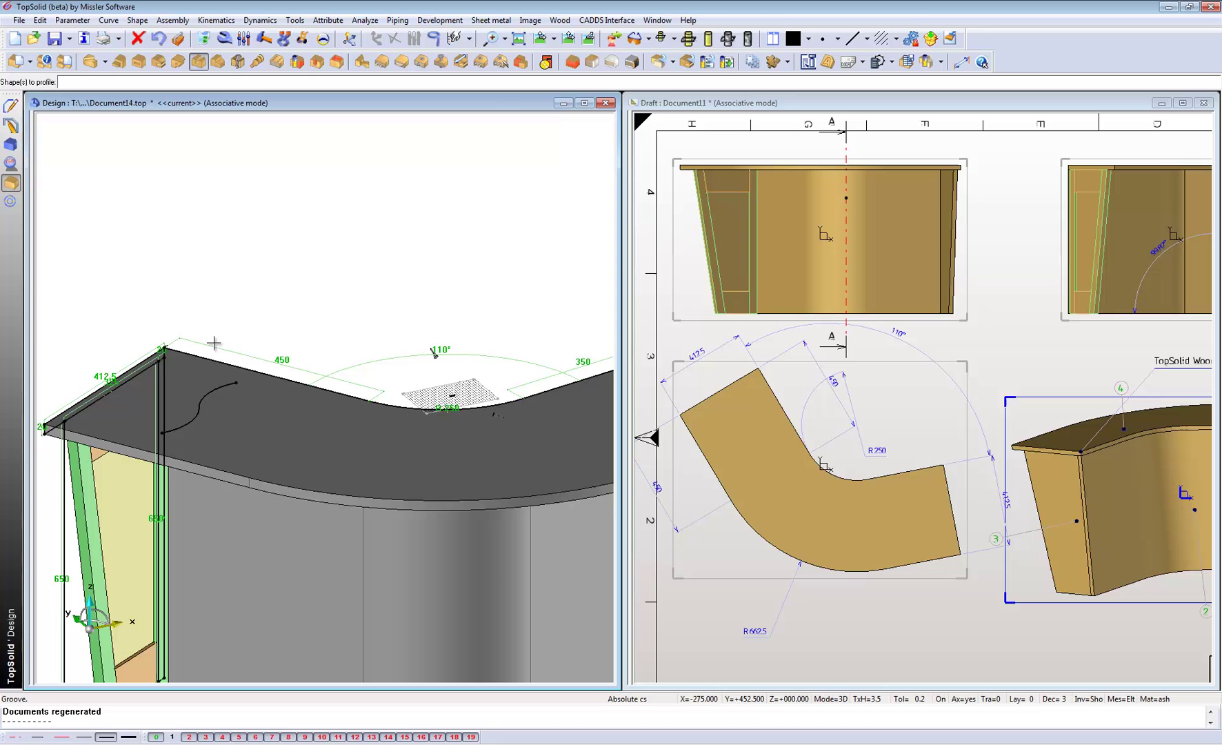
click(252, 389)
click(241, 269)
click(241, 260)
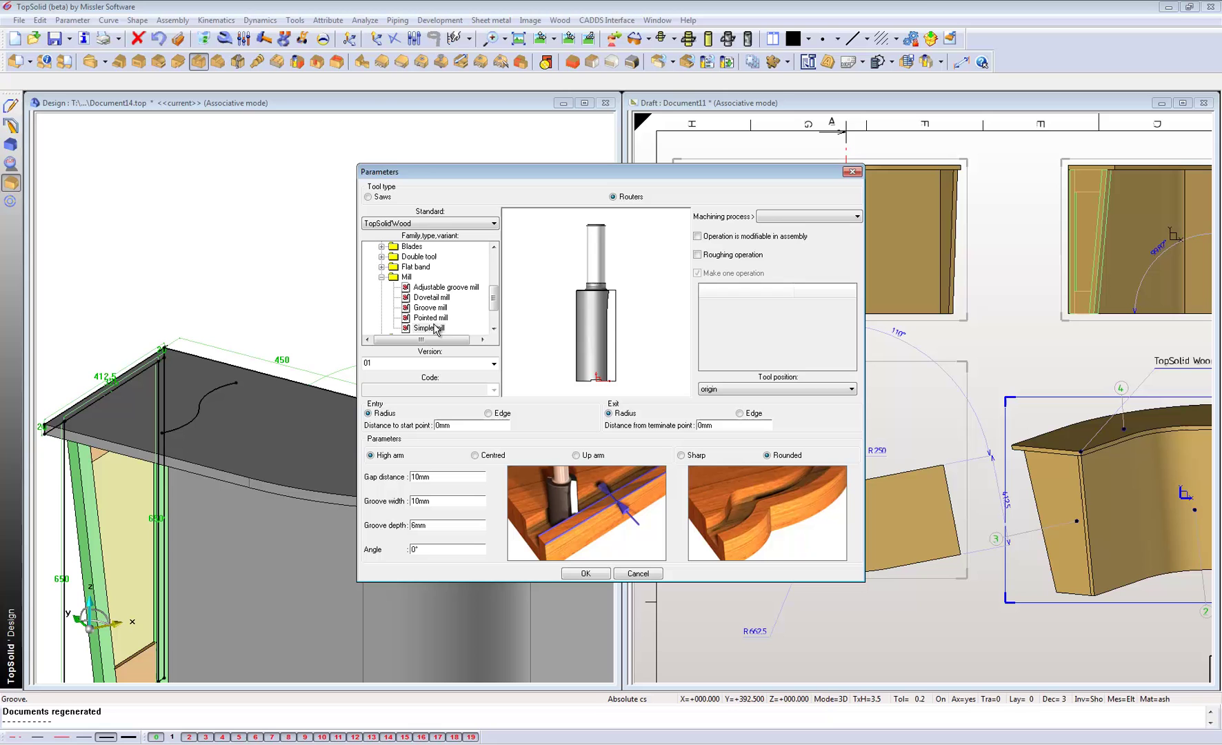
Use the Simple mill cutter with Gap distance 0 and create the groove.
click(432, 318)
click(434, 298)
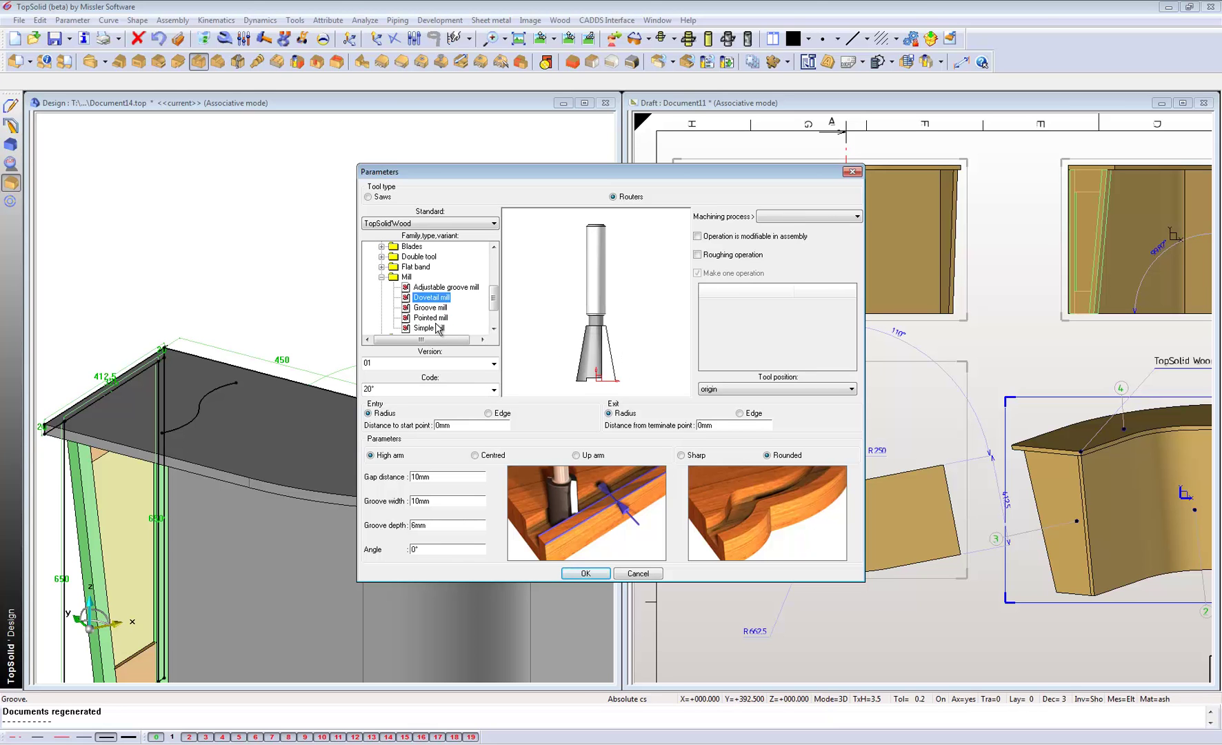
click(429, 328)
click(439, 477)
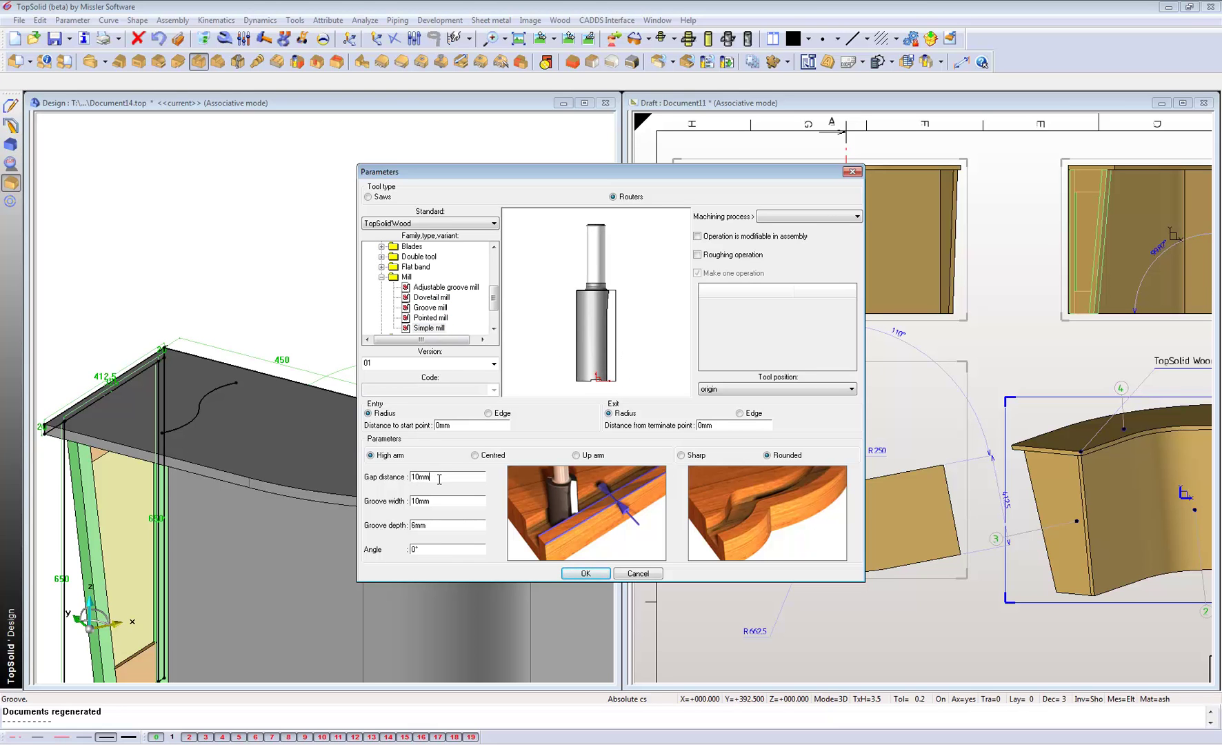
text(0)
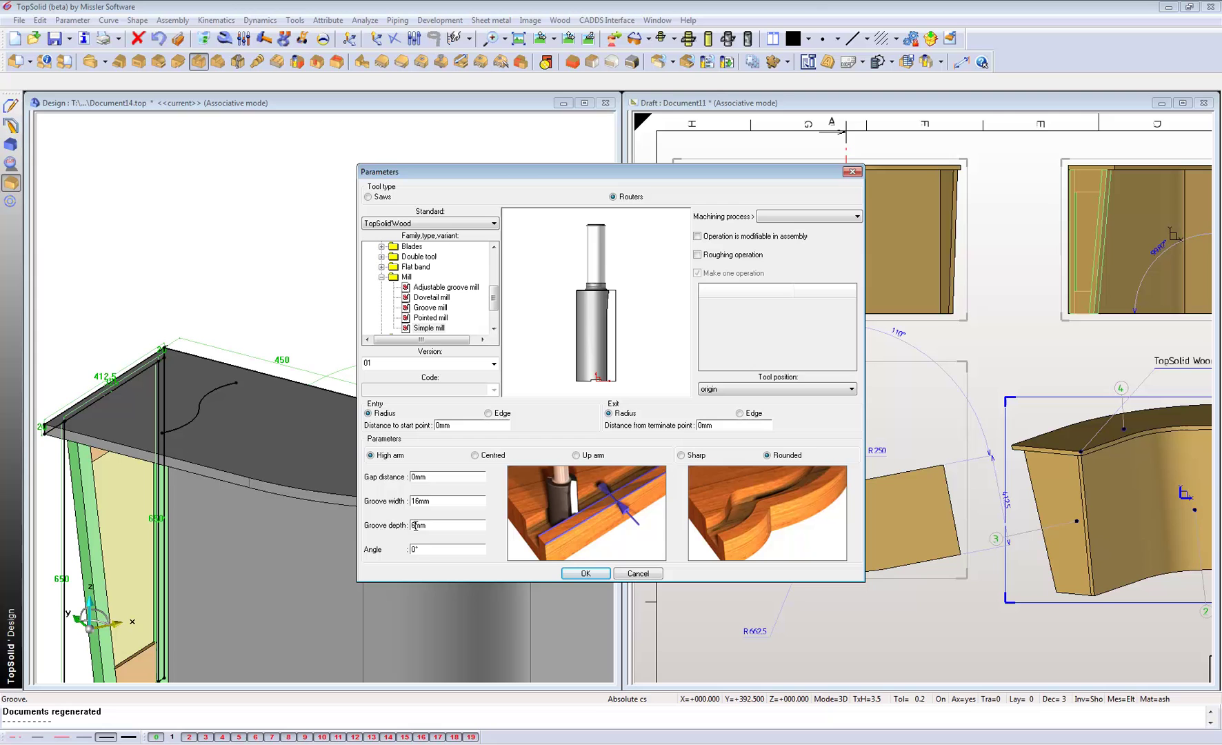
click(584, 573)
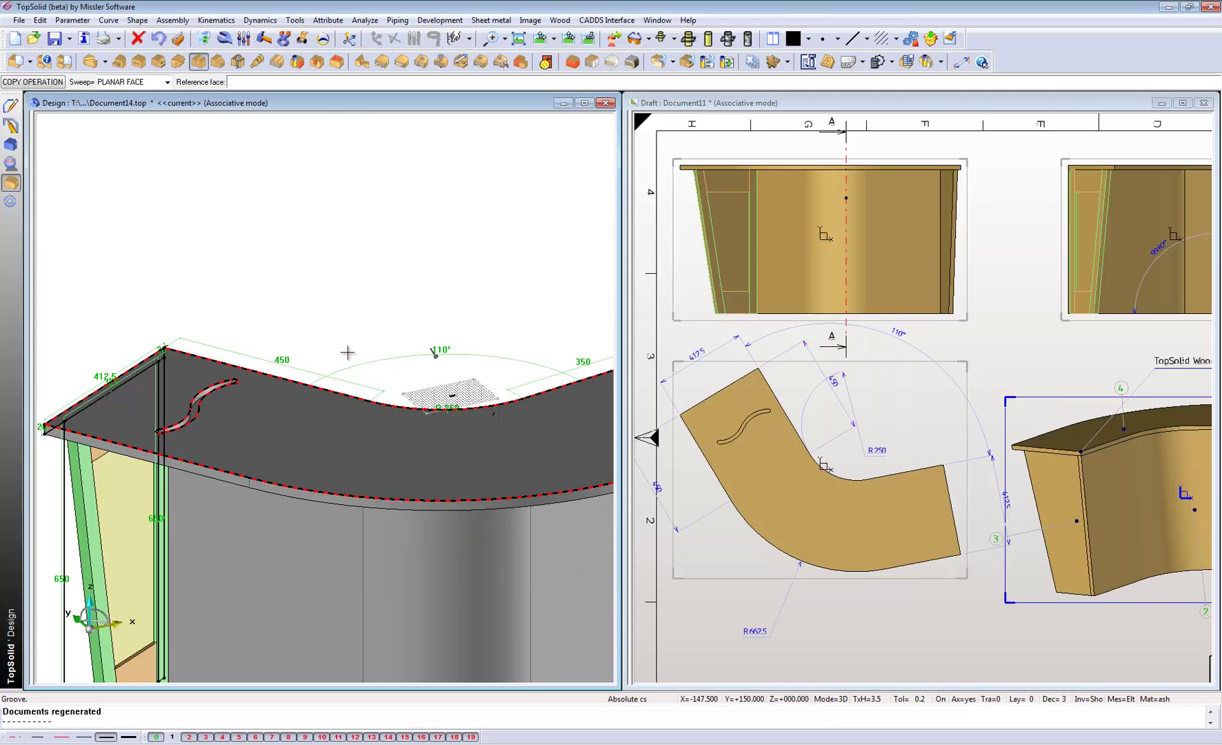